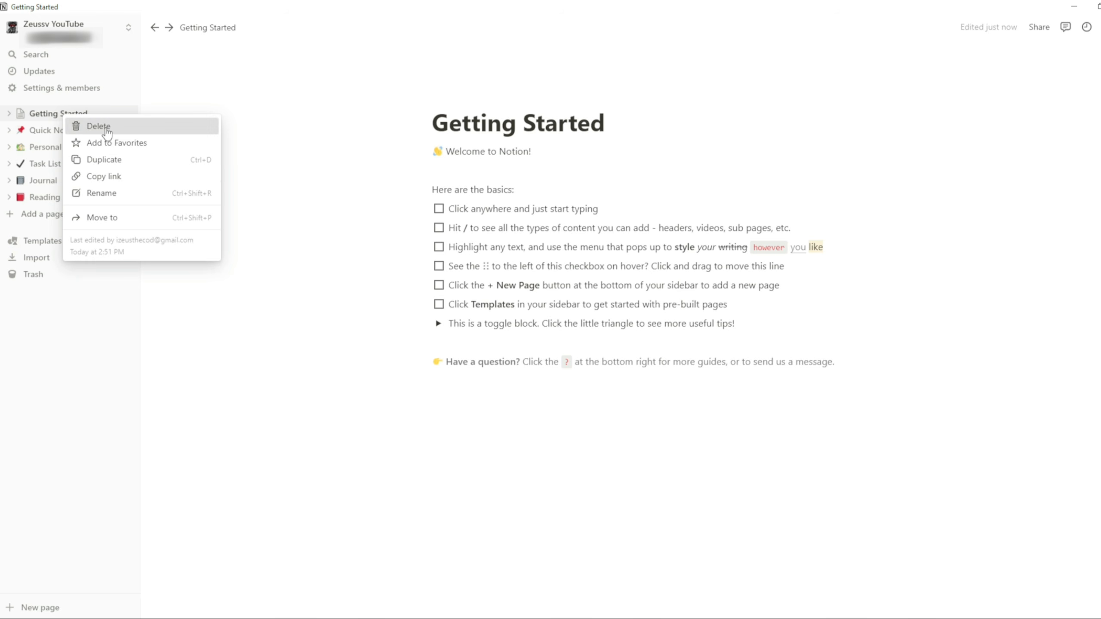
Step: Delete the starter pages Getting Started, Quick Note, Personal Home, Task List, Journal and Reading List
click(96, 126)
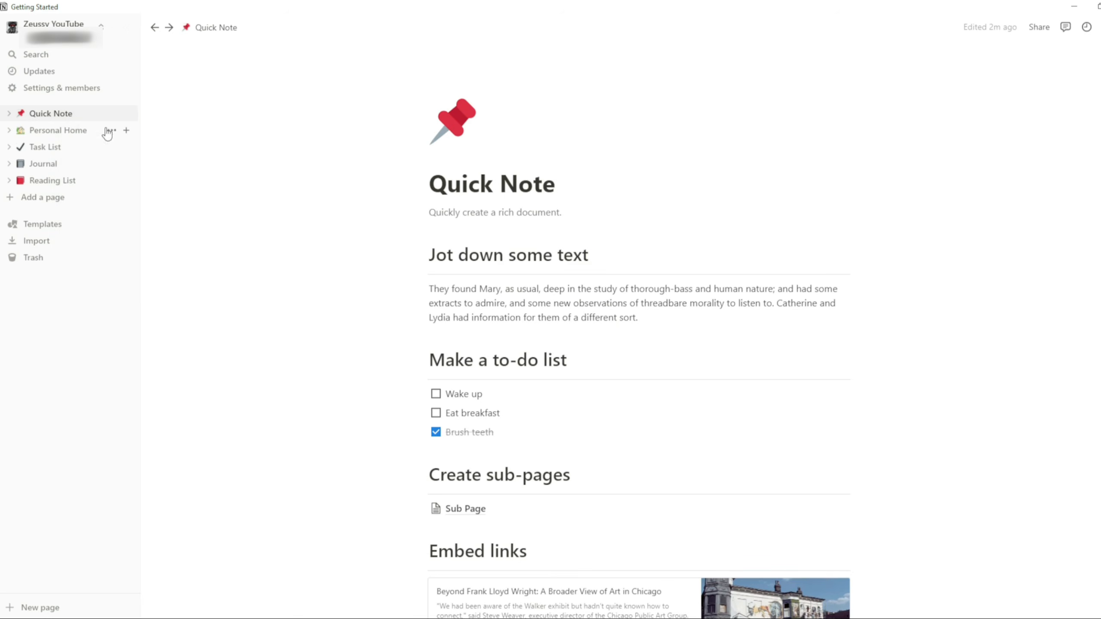
right_click(57, 122)
click(90, 134)
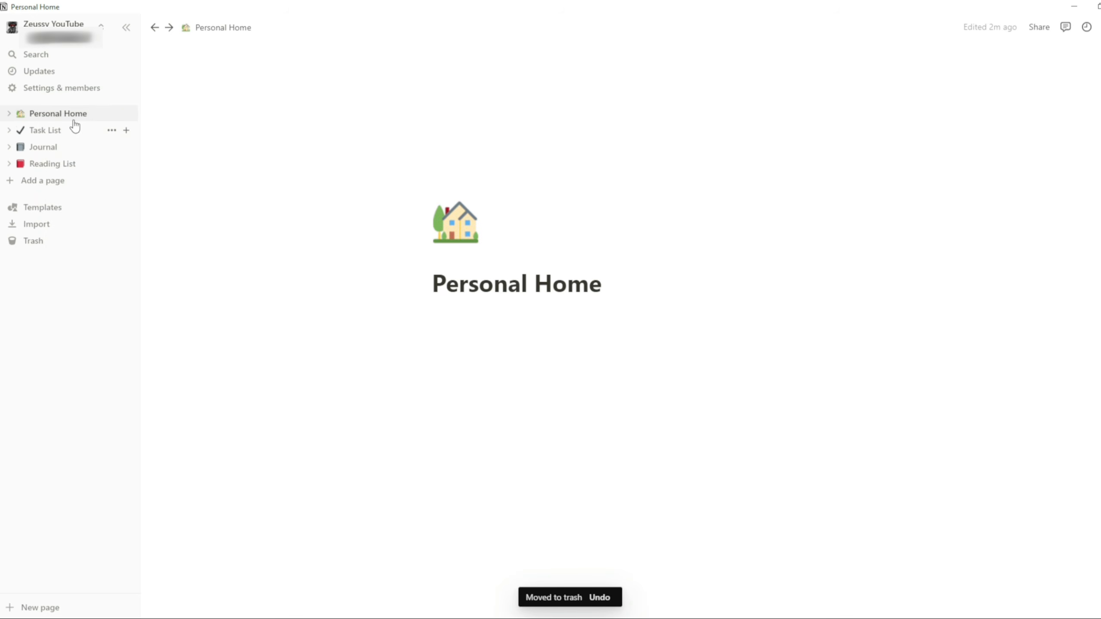
right_click(75, 119)
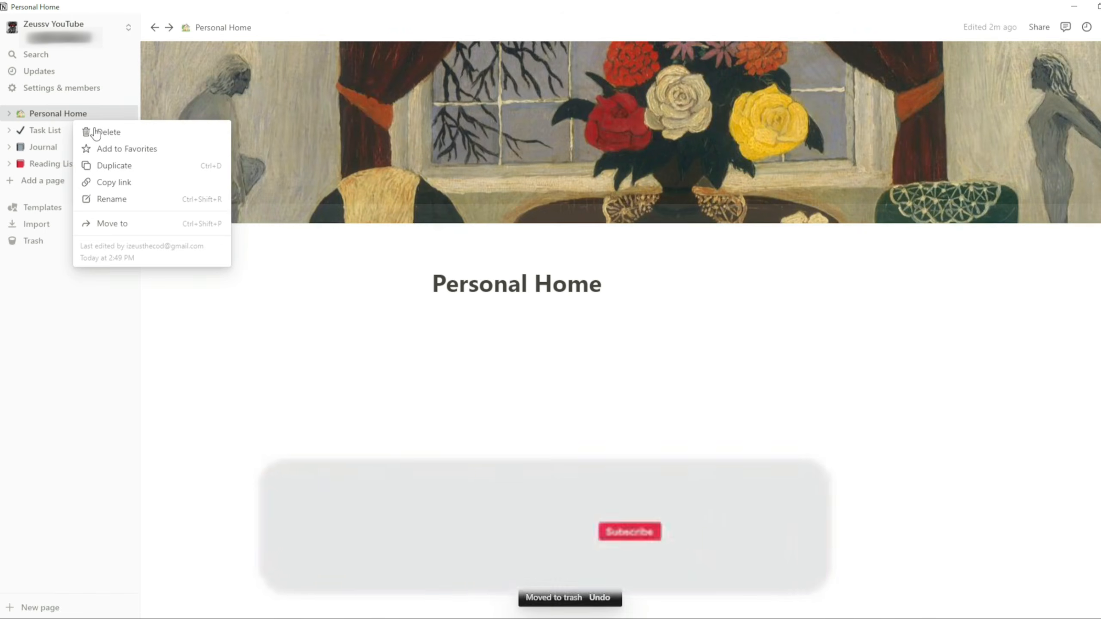
click(99, 133)
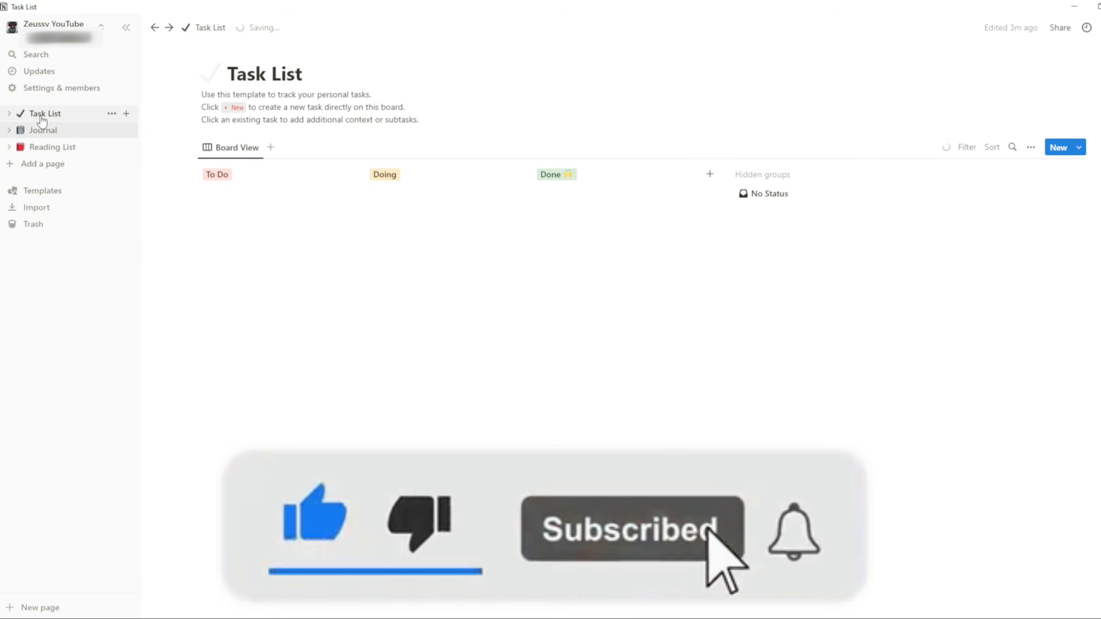
right_click(40, 114)
click(80, 130)
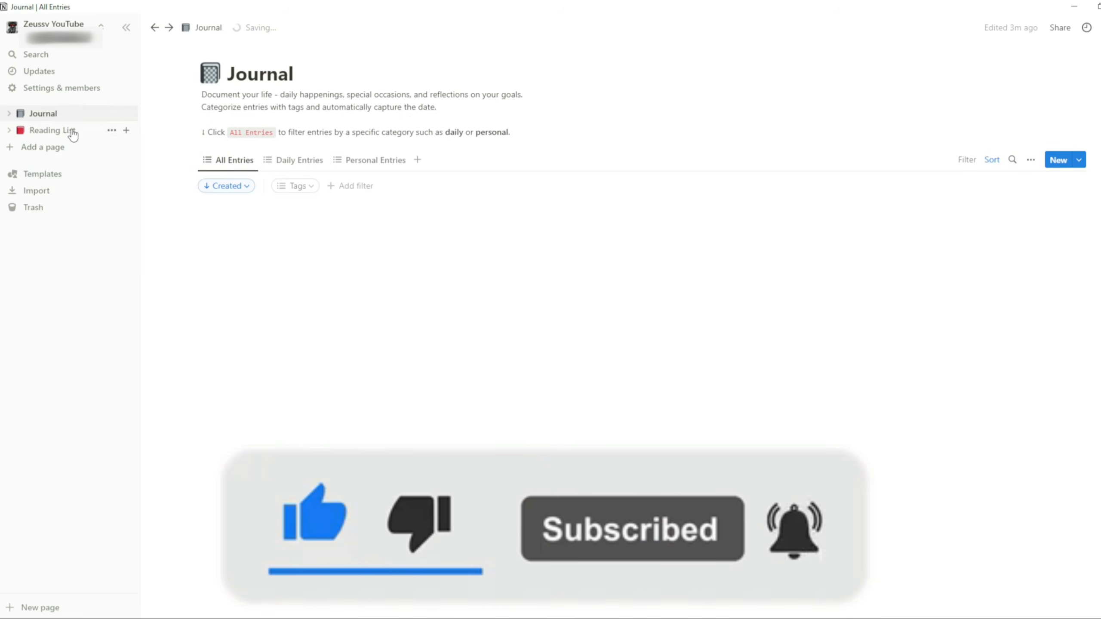
right_click(53, 114)
click(80, 127)
right_click(51, 113)
click(72, 124)
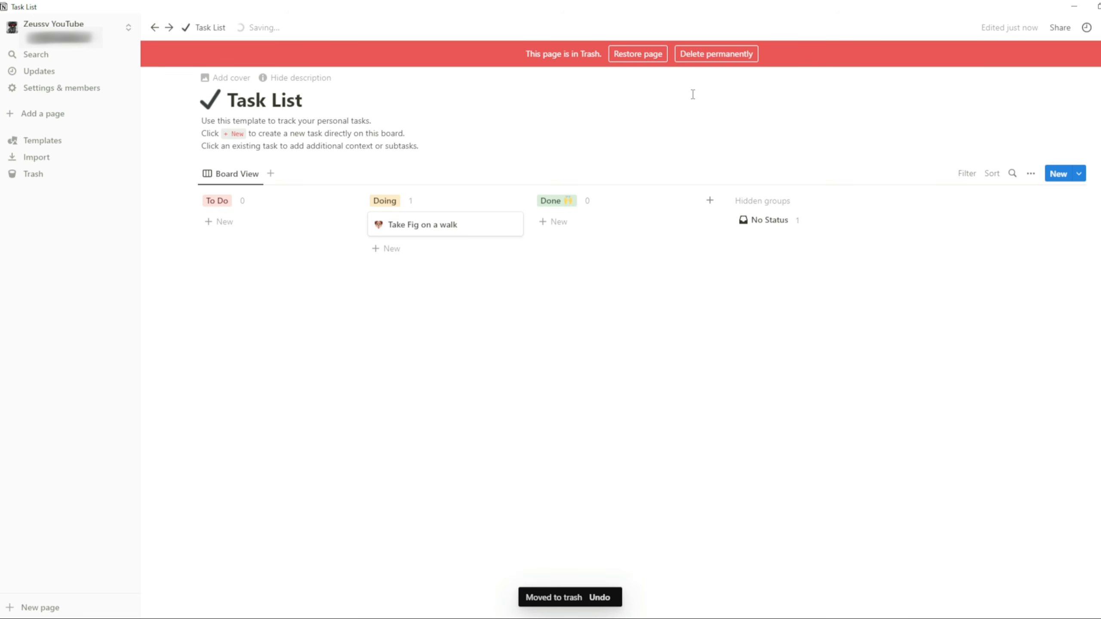
Step: Create a page titled "Backtest Data" as a table backed by a new database
click(44, 117)
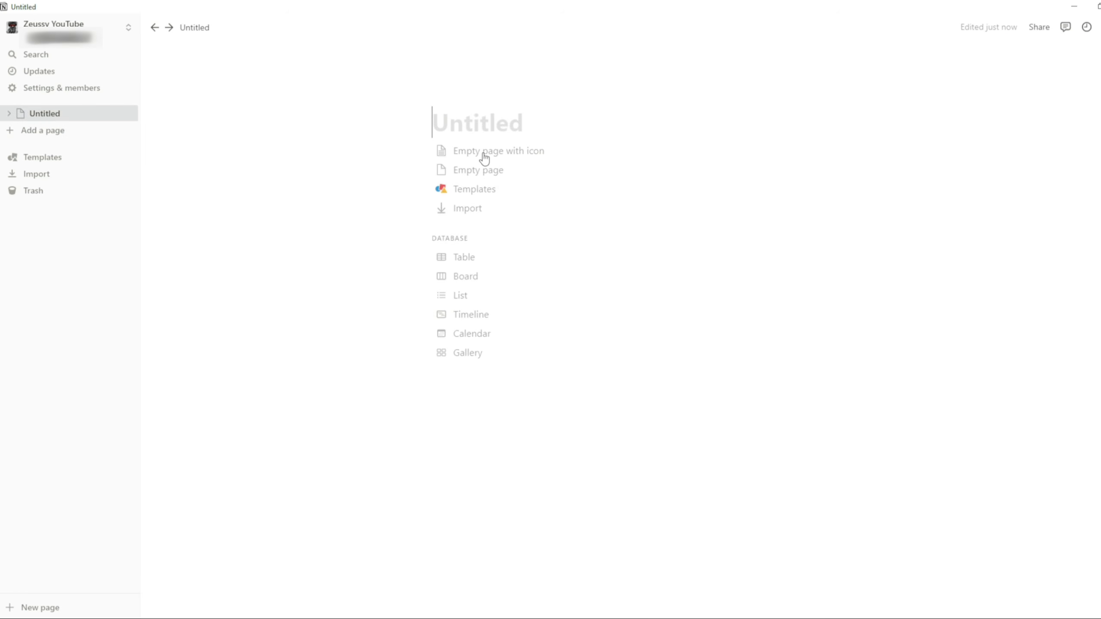
text(Backtest Data)
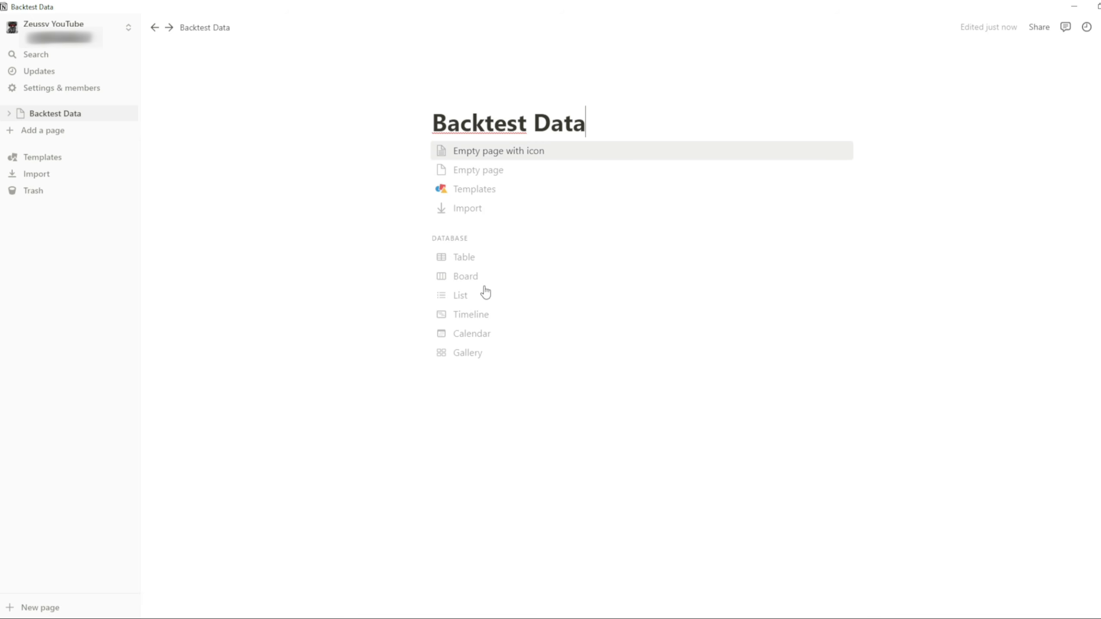
click(463, 257)
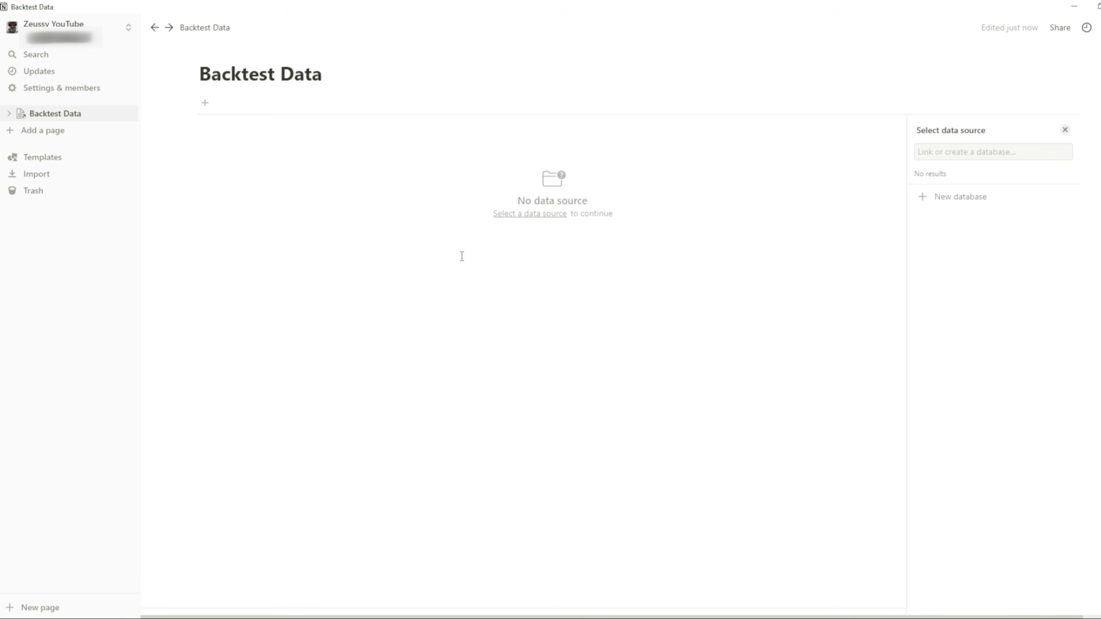
click(940, 207)
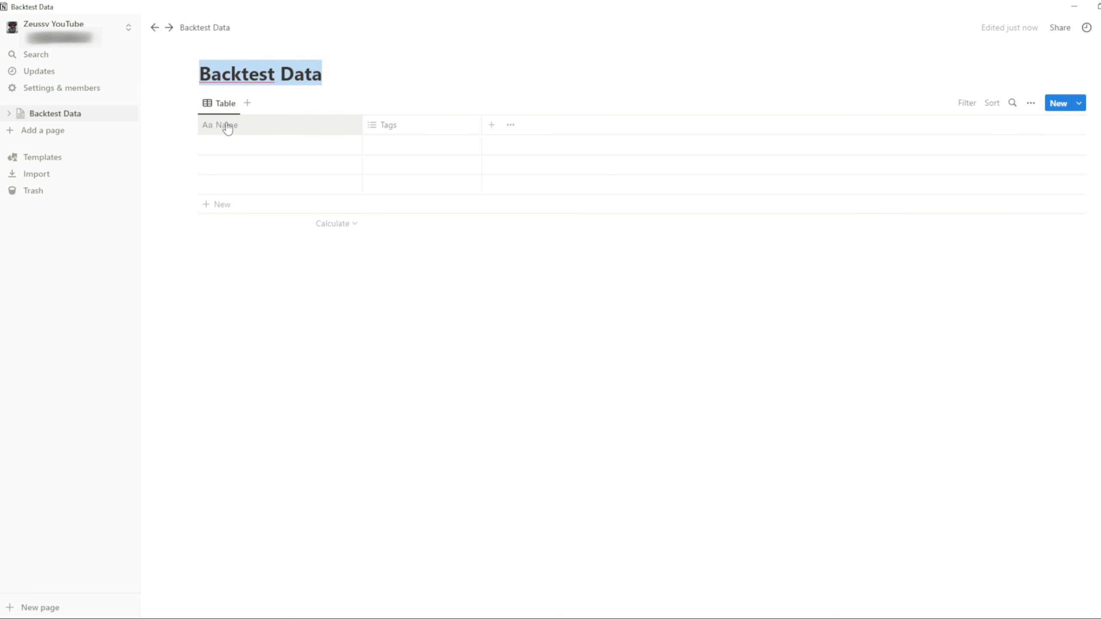
Step: Rename the table view of the Backtest Data database as "Data"
click(225, 106)
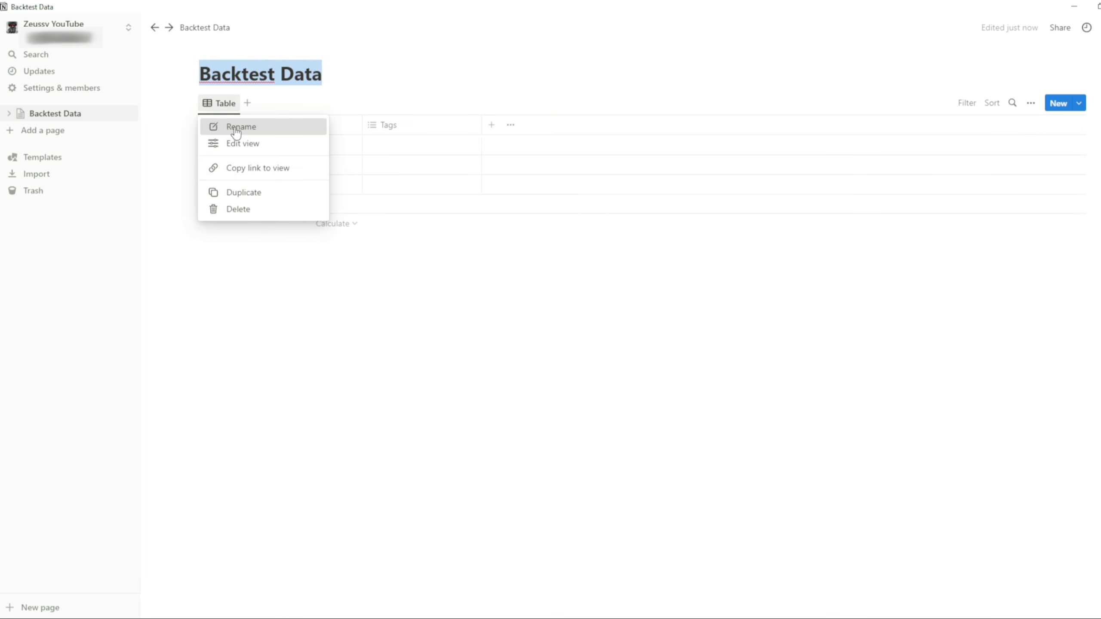
click(236, 131)
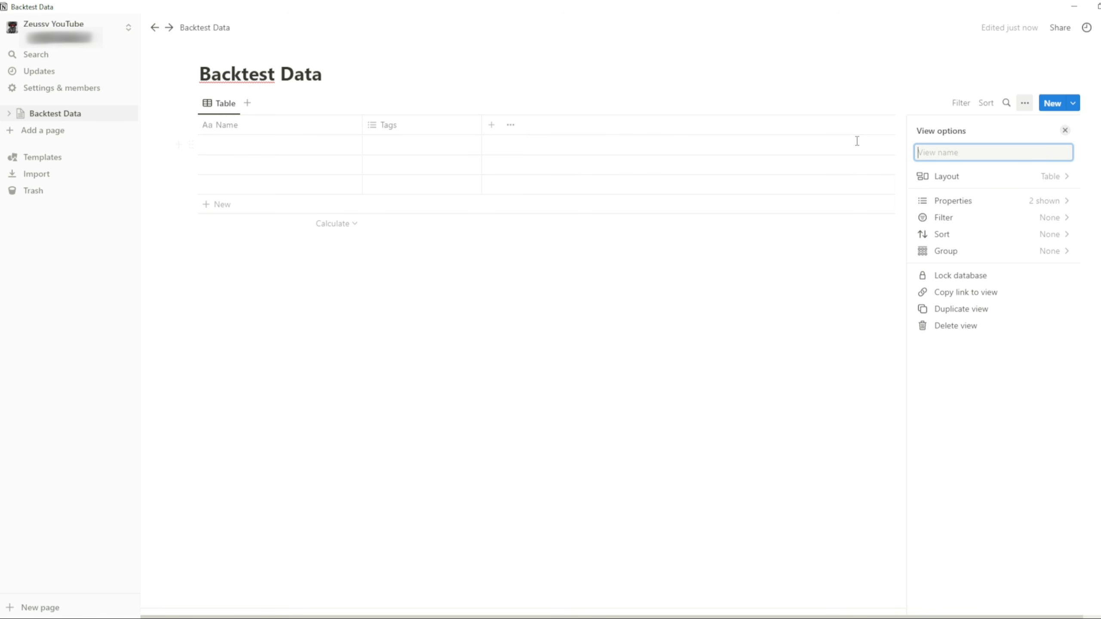
text(T)
key(BackSpace)
text(Ba)
key(BackSpace)
key(BackSpace)
text(Data)
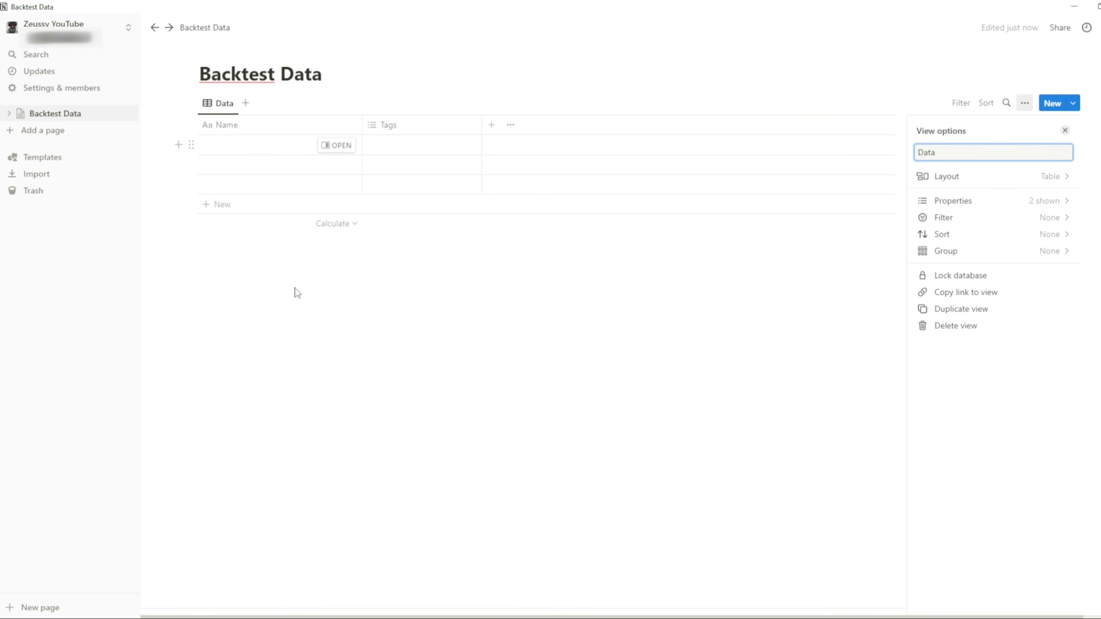
click(401, 299)
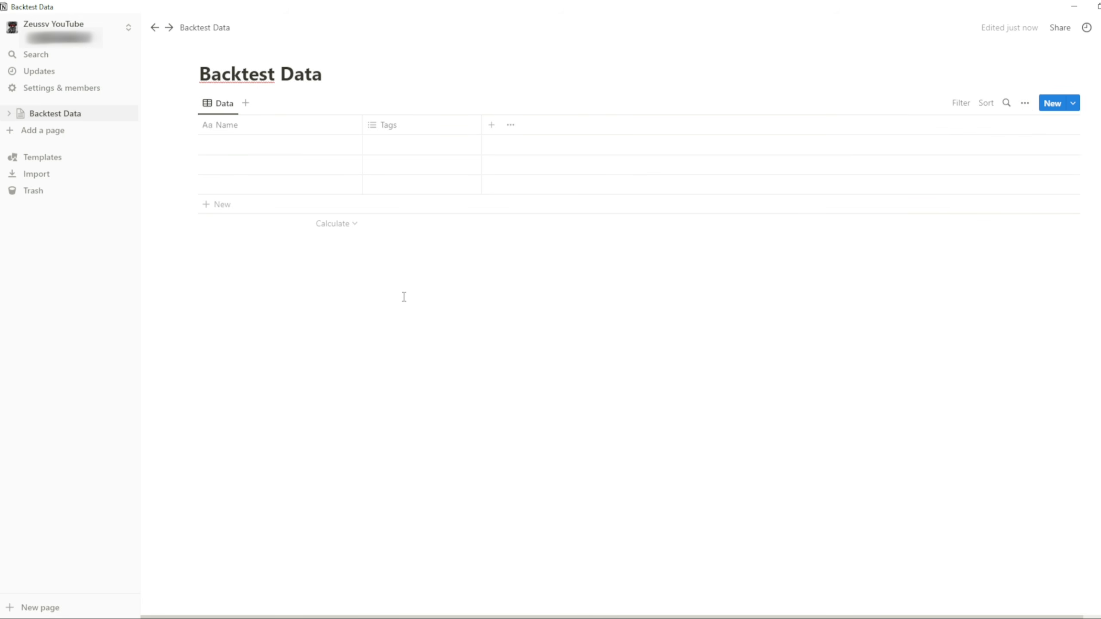
Step: Enter MMSM and MMBM as the names of the first two table rows
click(258, 149)
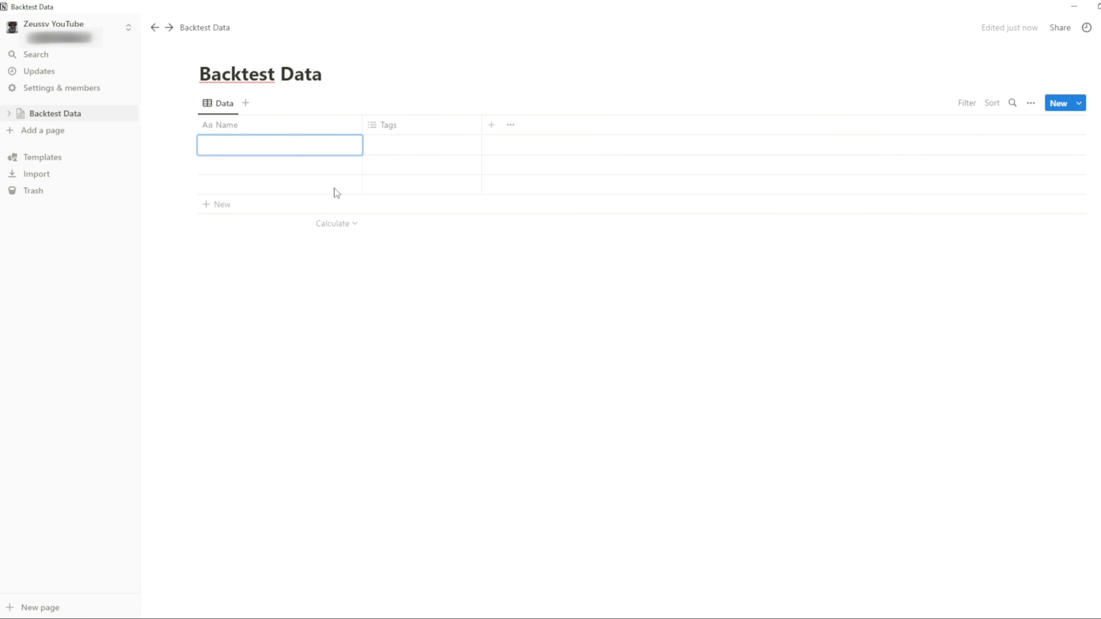
text(MMSM)
key(Return)
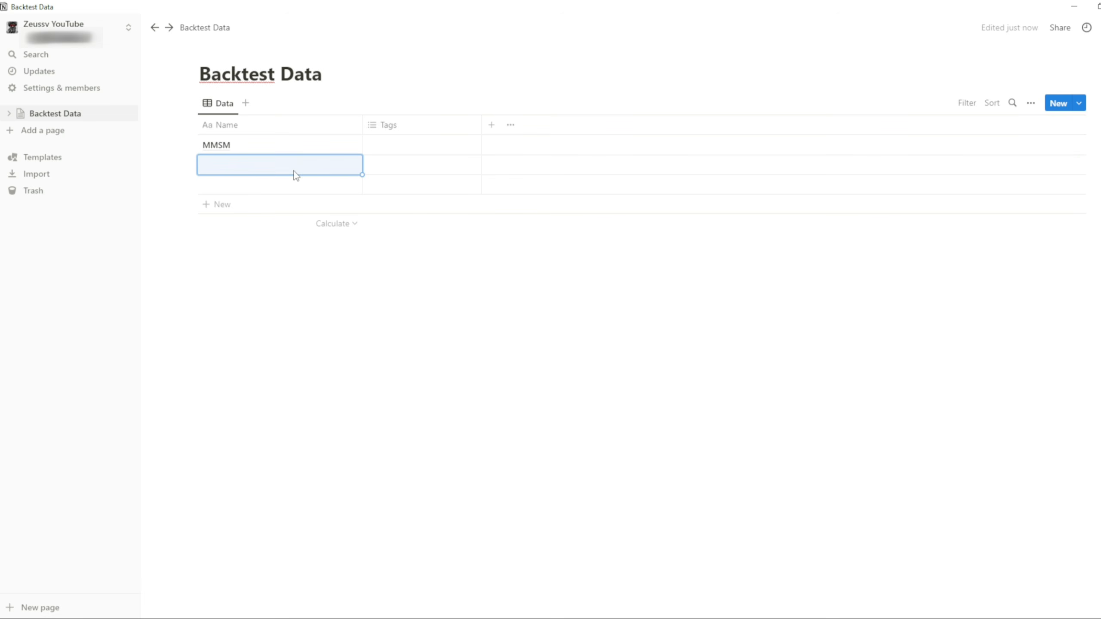
click(293, 169)
text(MMBM)
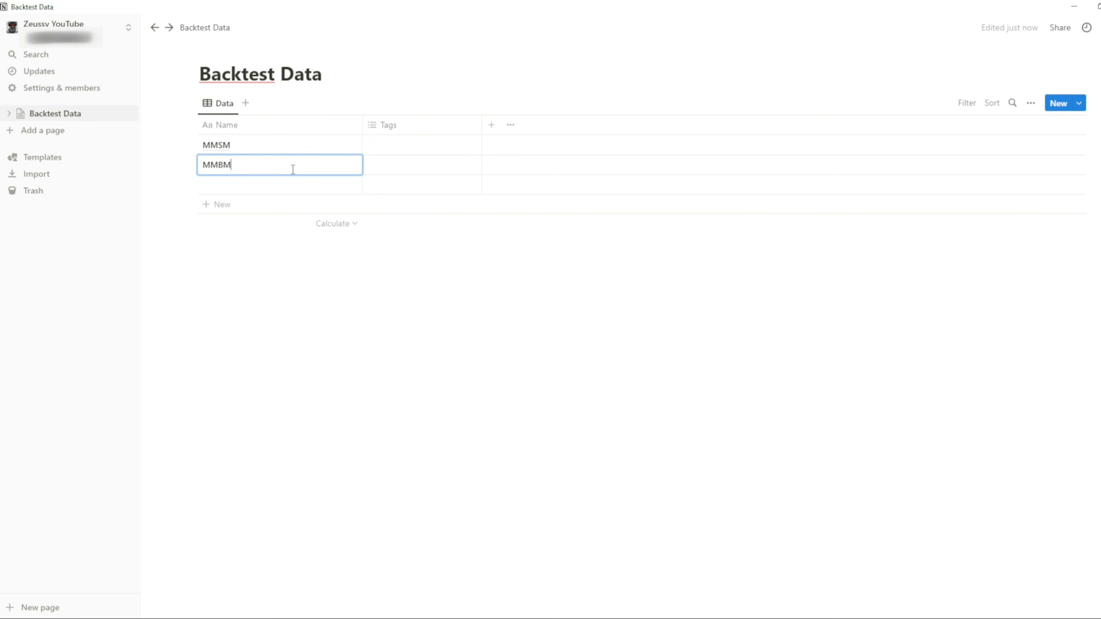
key(Return)
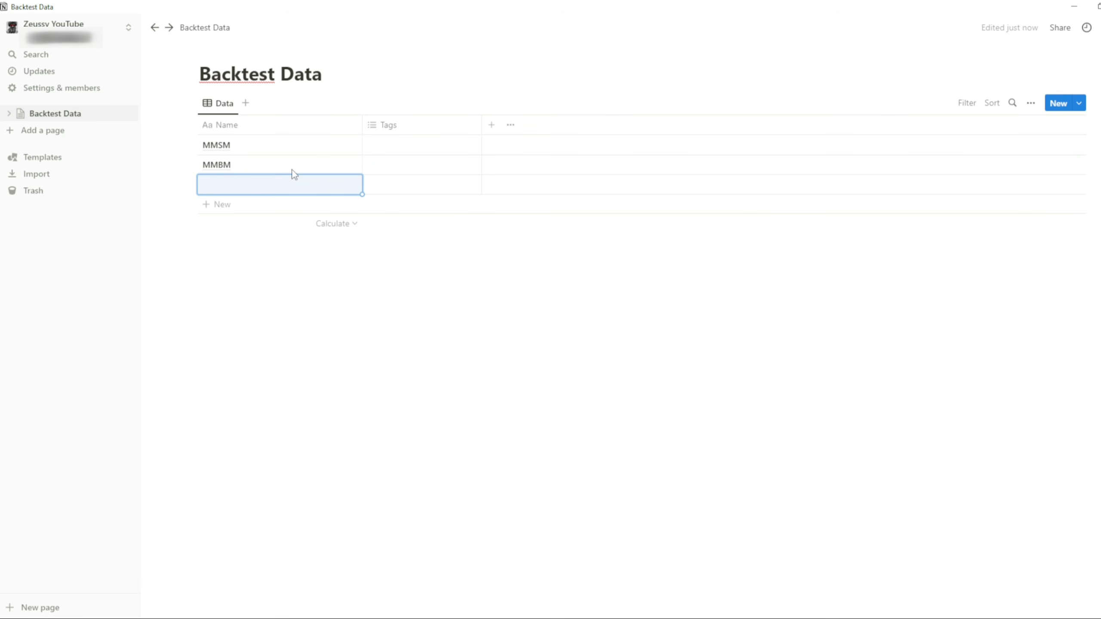
click(243, 128)
click(246, 132)
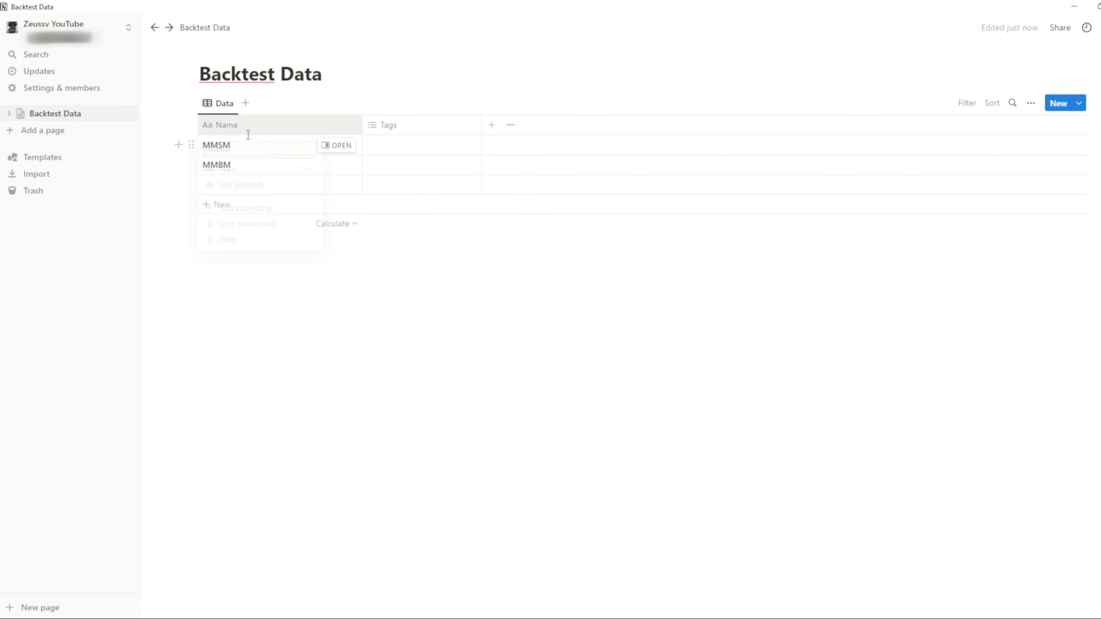
click(238, 129)
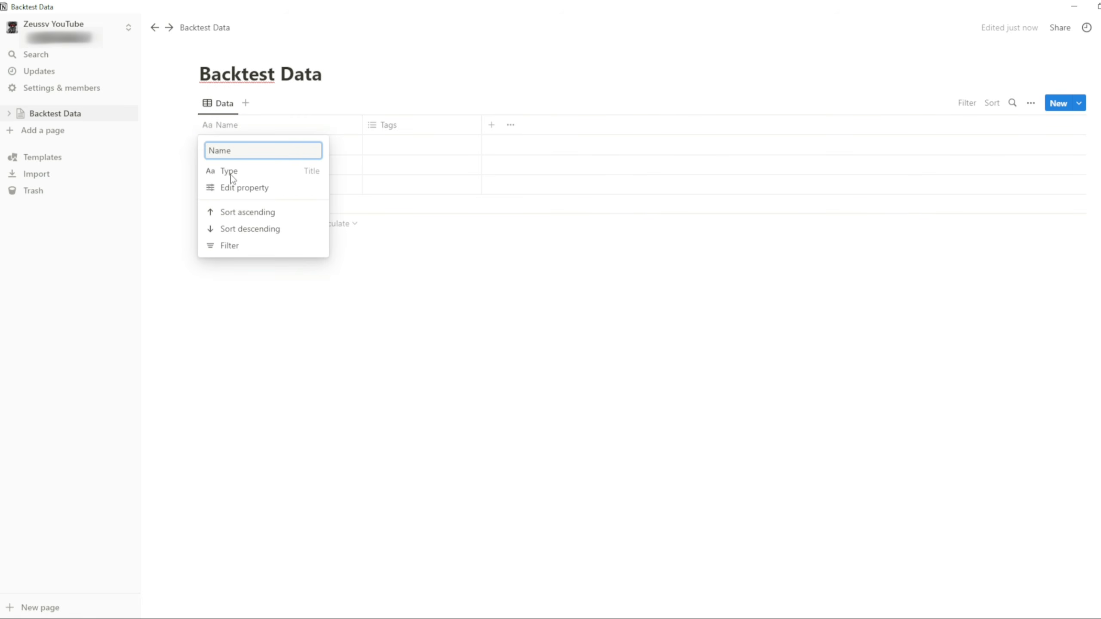
double_click(231, 152)
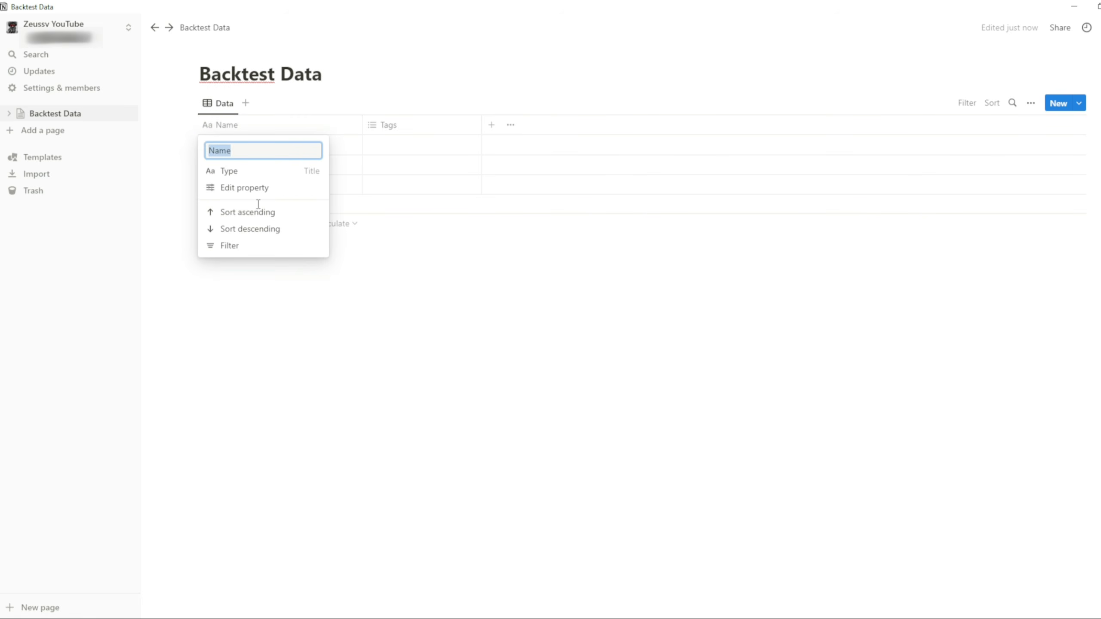
click(235, 189)
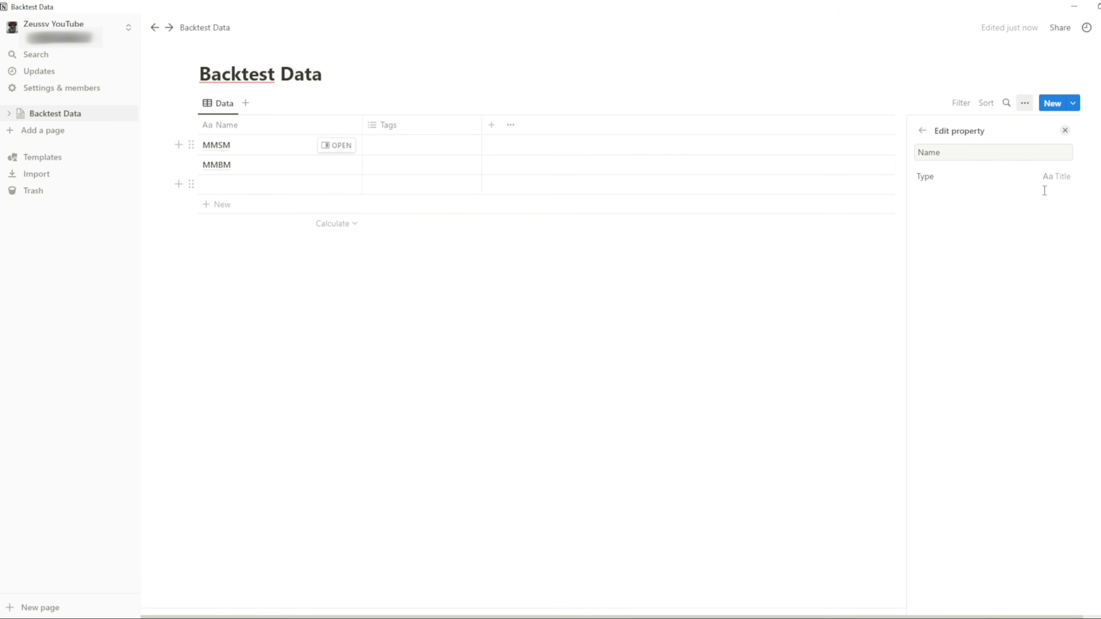
click(923, 130)
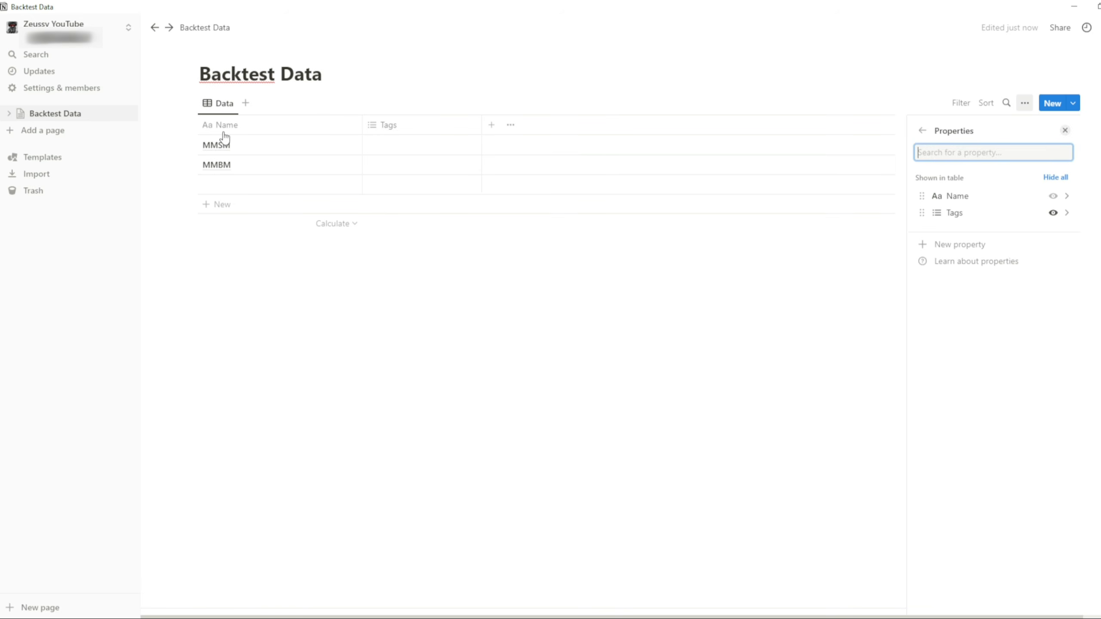
Step: Clear the MMSM and MMBM names from the first two table rows
click(249, 152)
key(BackSpace)
key(BackSpace)
key(BackSpace)
key(BackSpace)
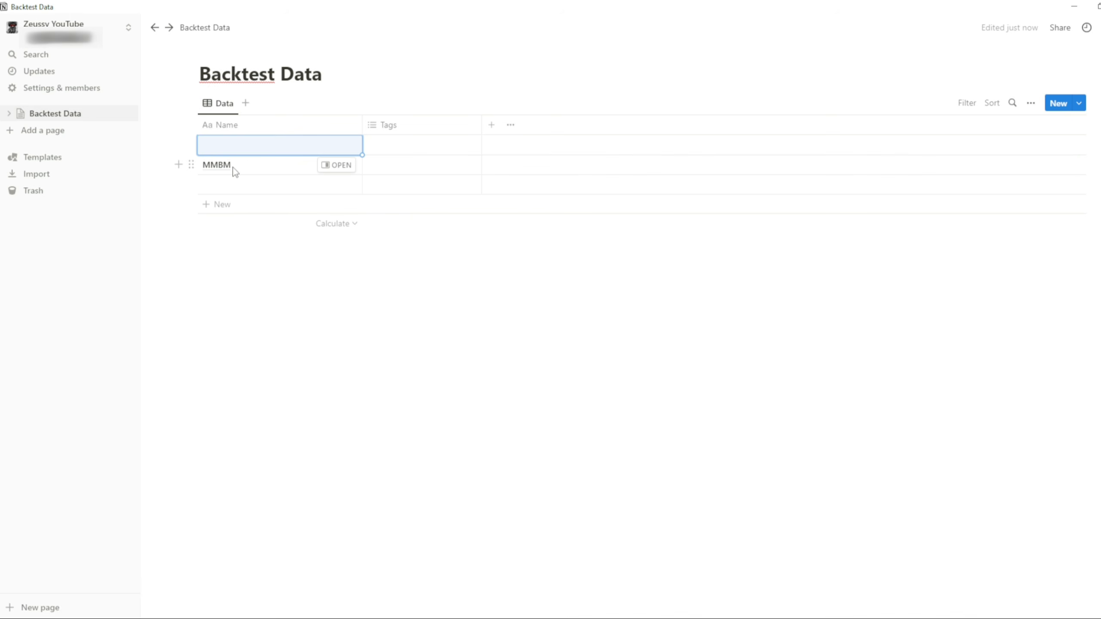
click(235, 165)
key(BackSpace)
key(BackSpace)
key(BackSpace)
key(BackSpace)
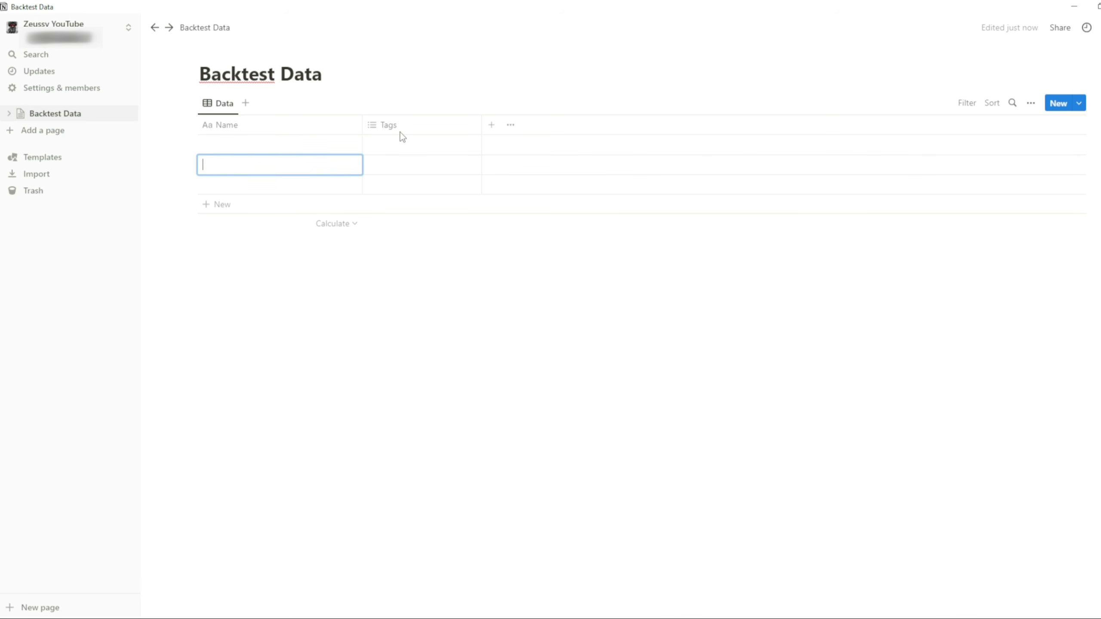
key(Escape)
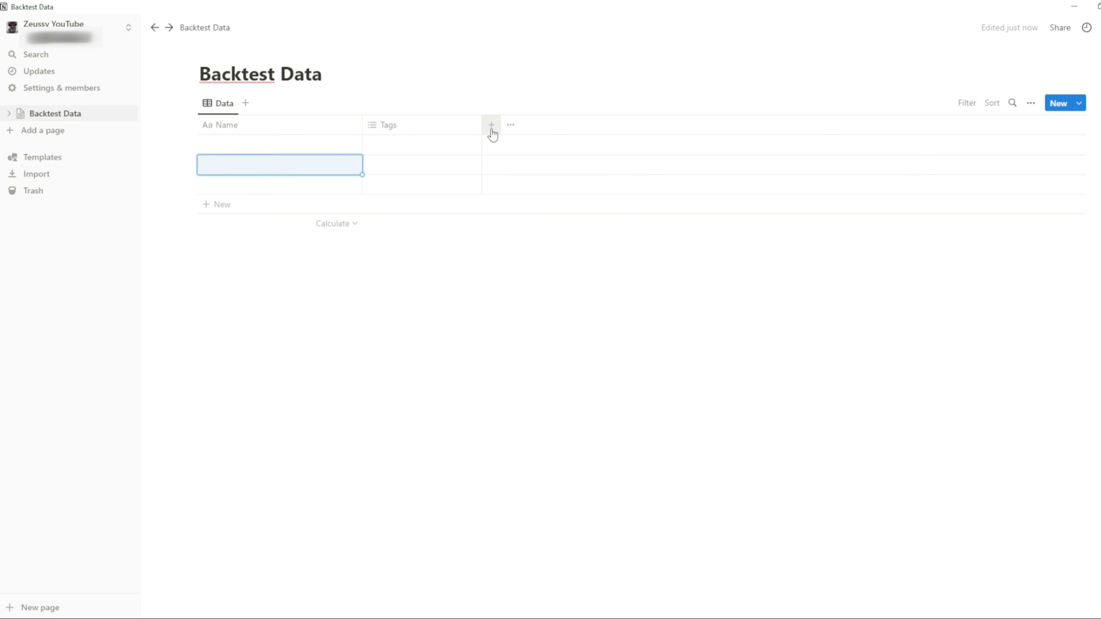
Step: Change the Tags column to the Date property type and rename it "Date"
click(396, 130)
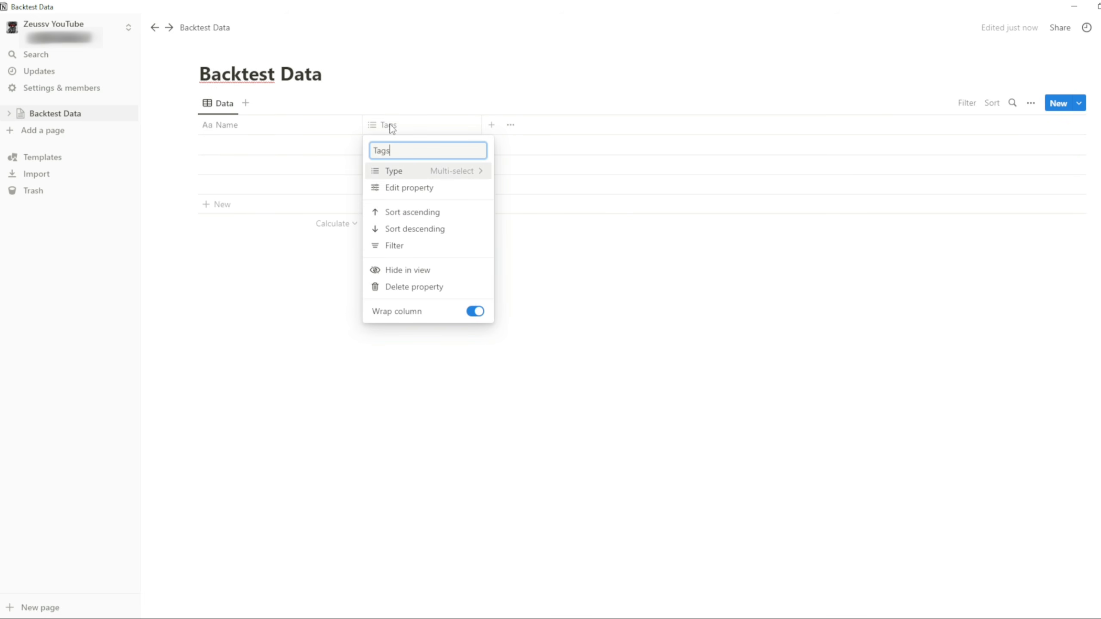
click(384, 129)
click(384, 125)
click(408, 175)
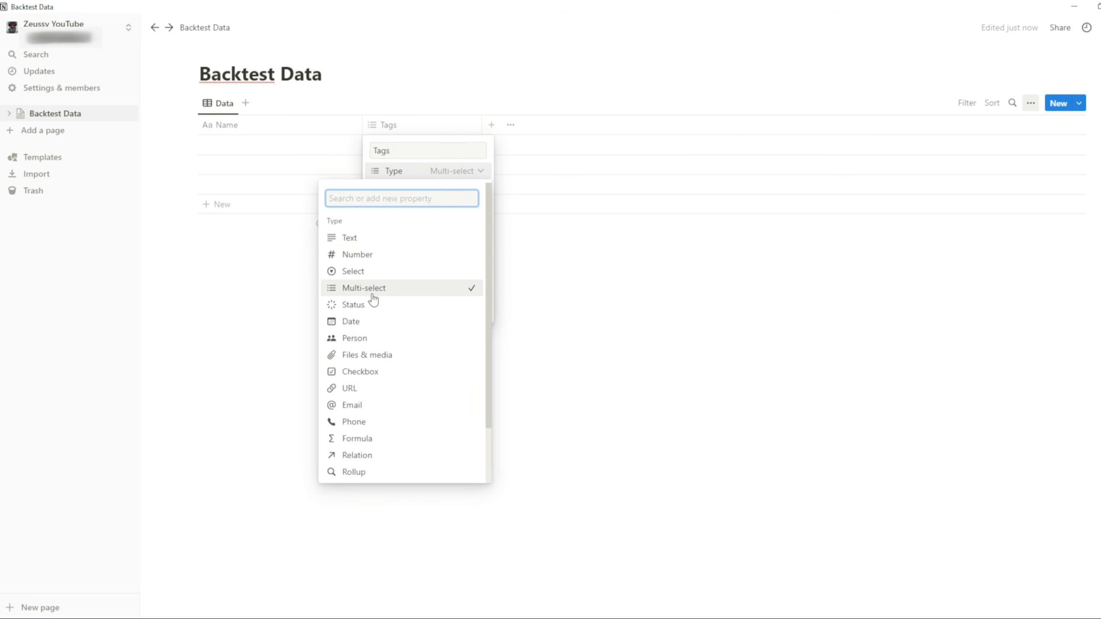
click(364, 324)
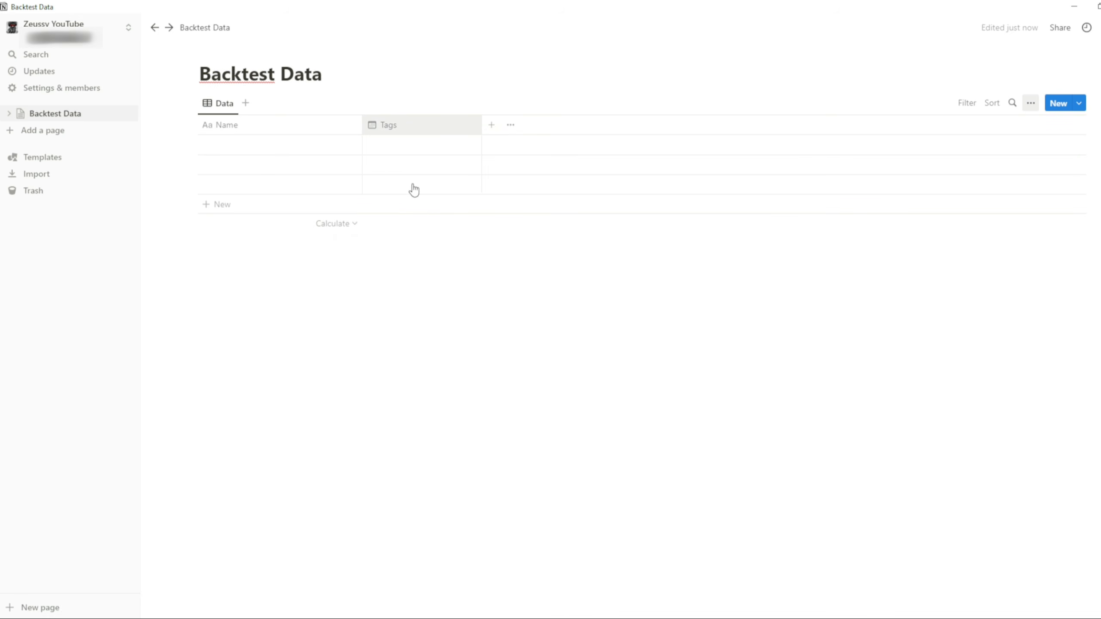
key(ctrl+a)
text(Date)
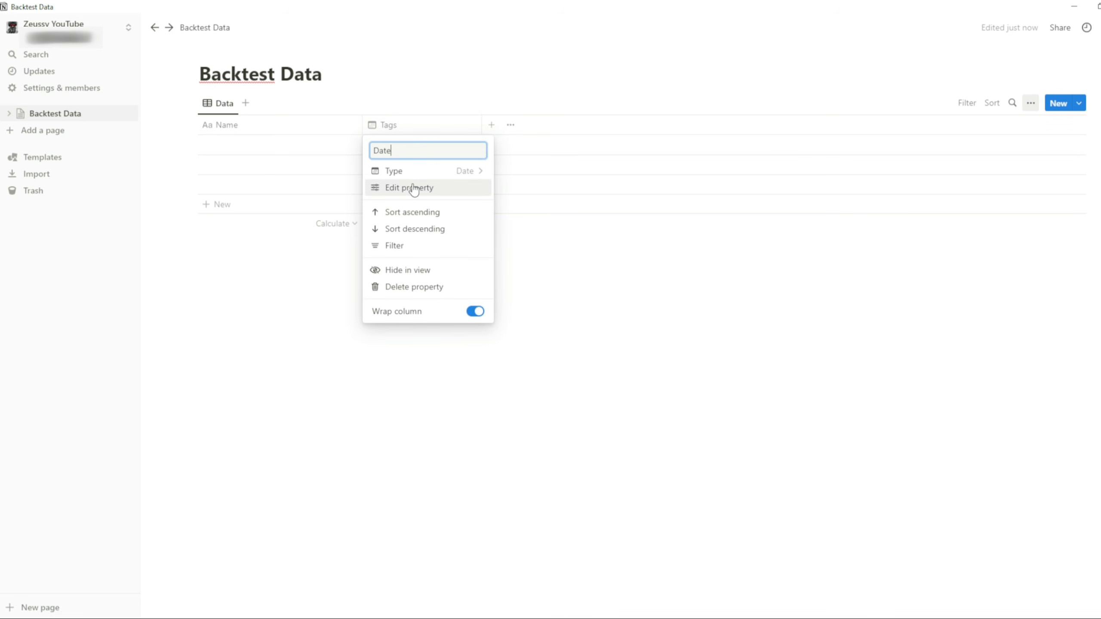
click(316, 152)
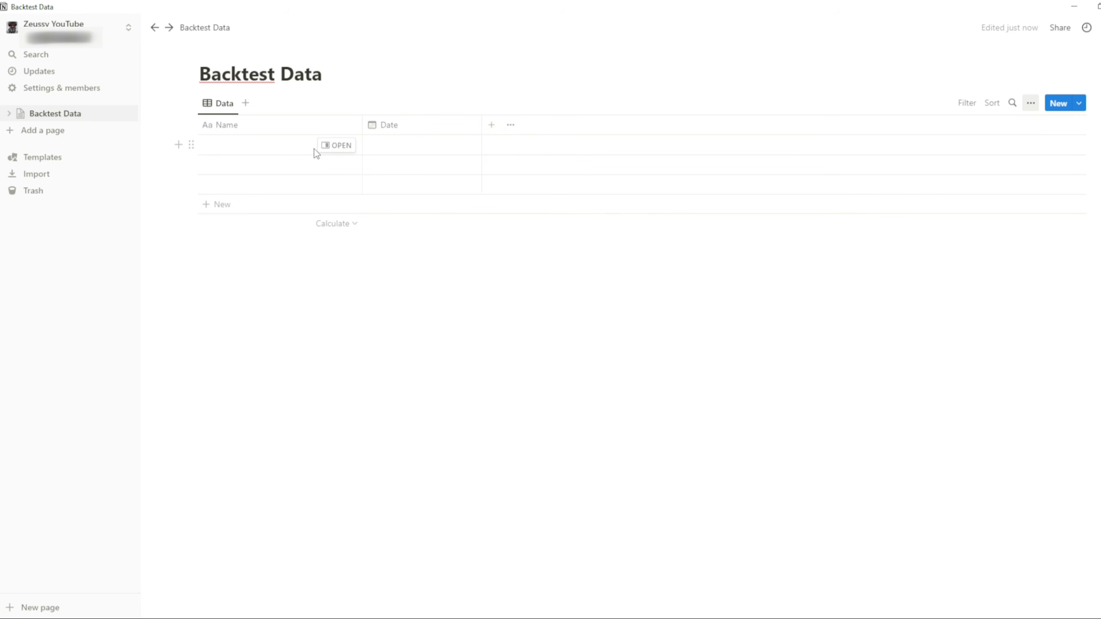
Step: Name the first row "Trade 1" and set its date to November 14, 2022
click(254, 146)
text(Trade 1)
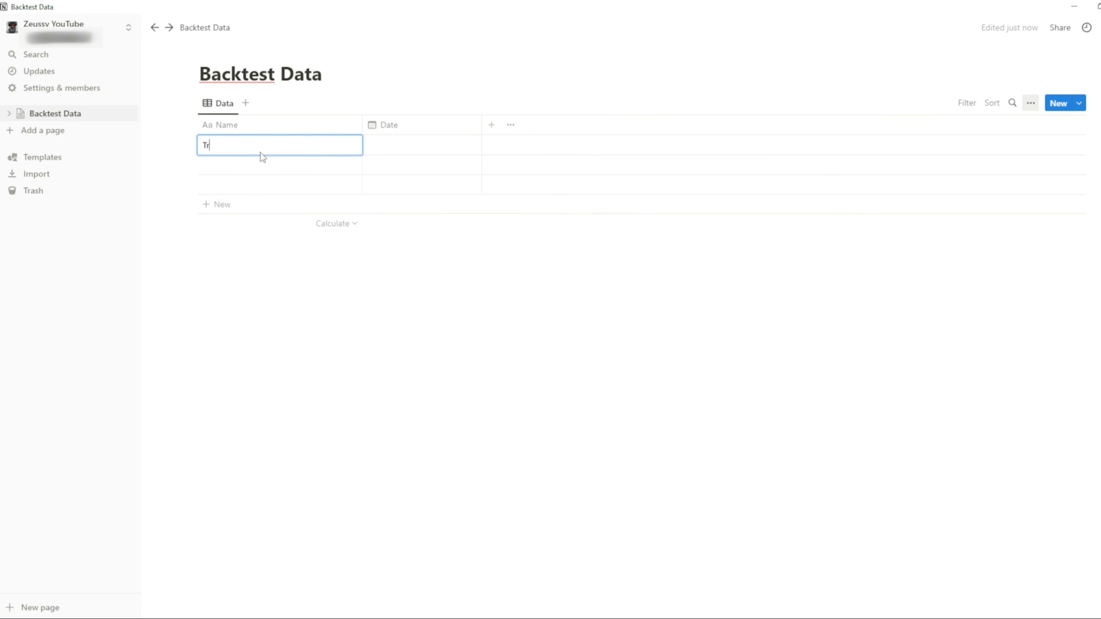
key(Return)
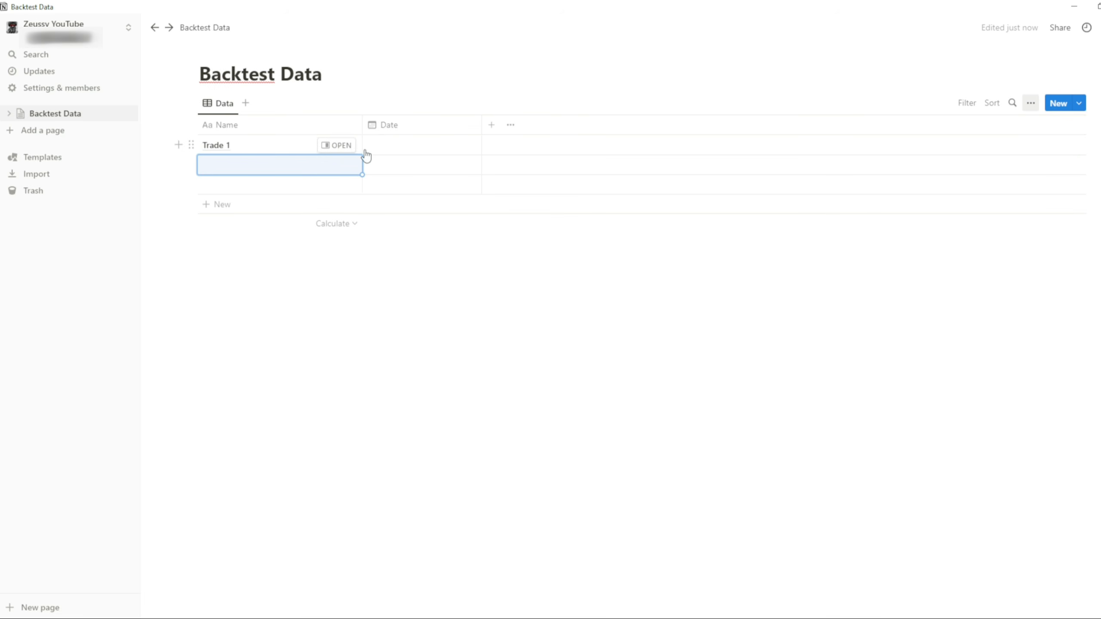
click(383, 145)
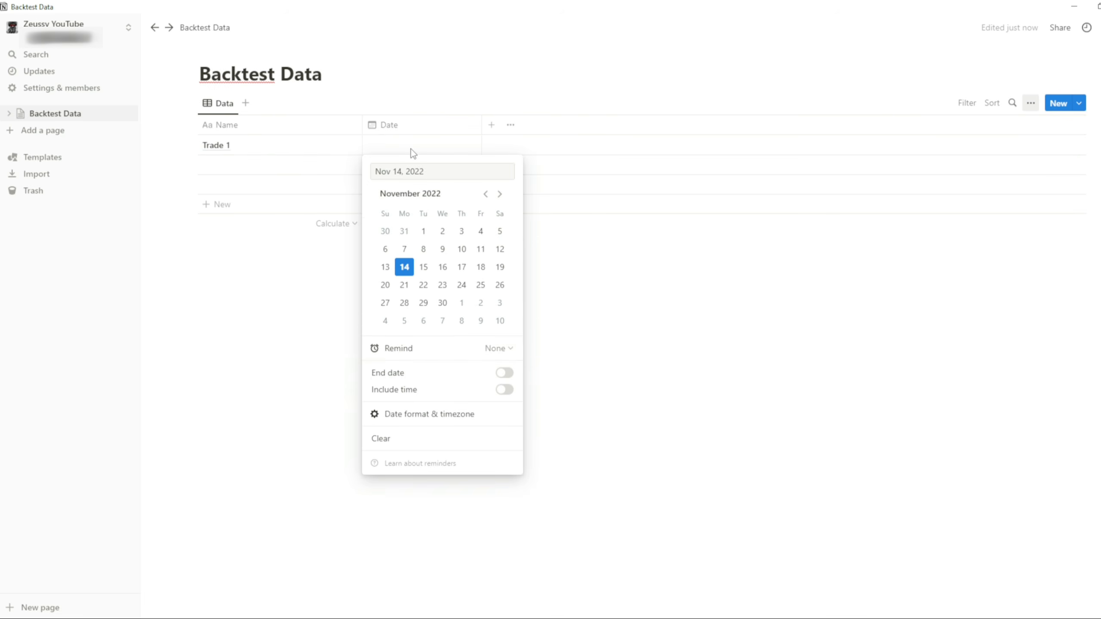
click(406, 276)
key(Escape)
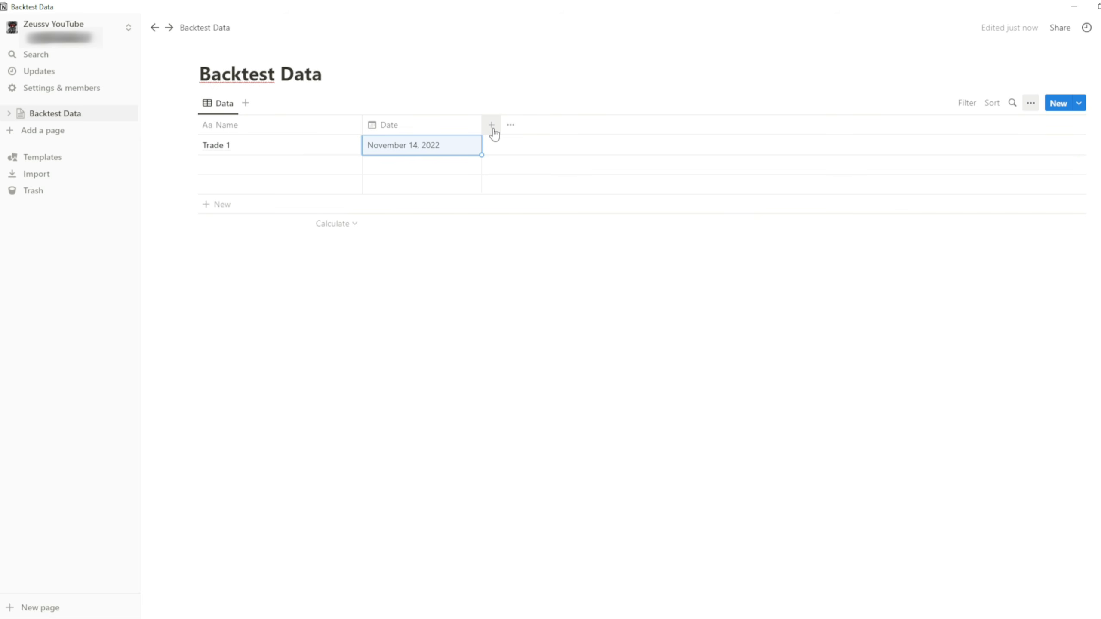
Step: Add a Select property named "DOW" to the Backtest Data table
click(495, 130)
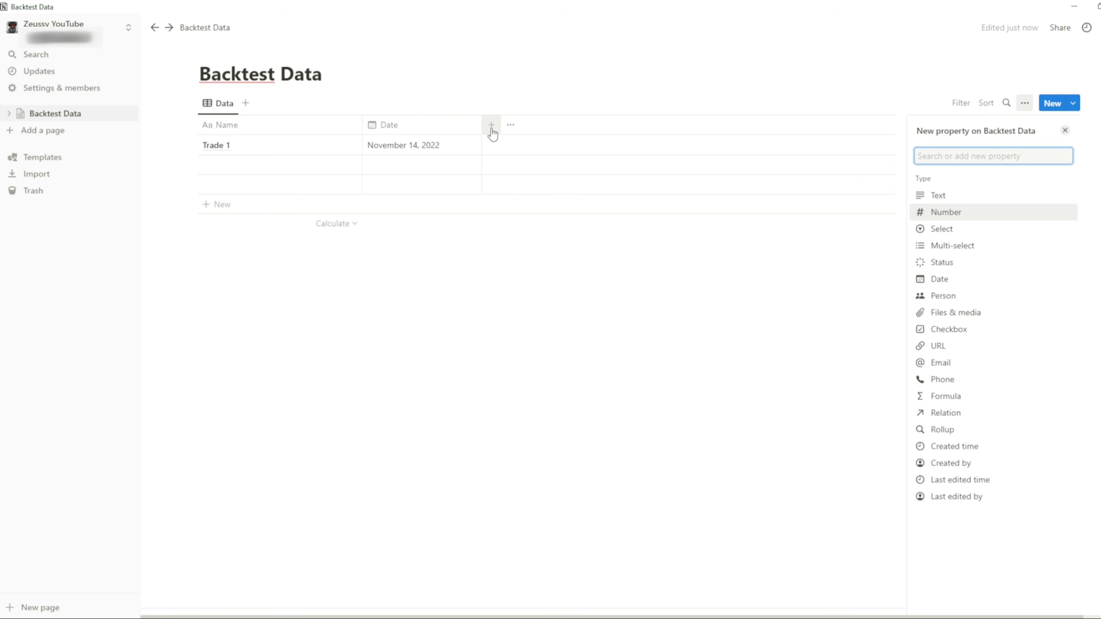
click(949, 236)
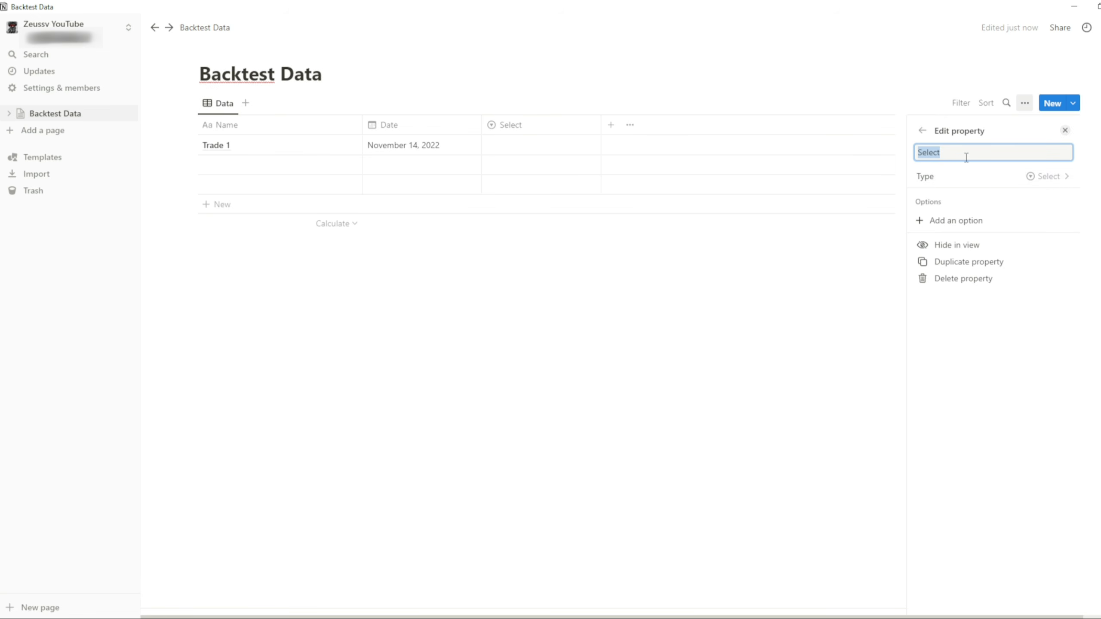
text(Dat)
text(W)
Step: Add the options Monday, Tuesday, Wednesday, Thursday and Friday to the DOW property
click(943, 220)
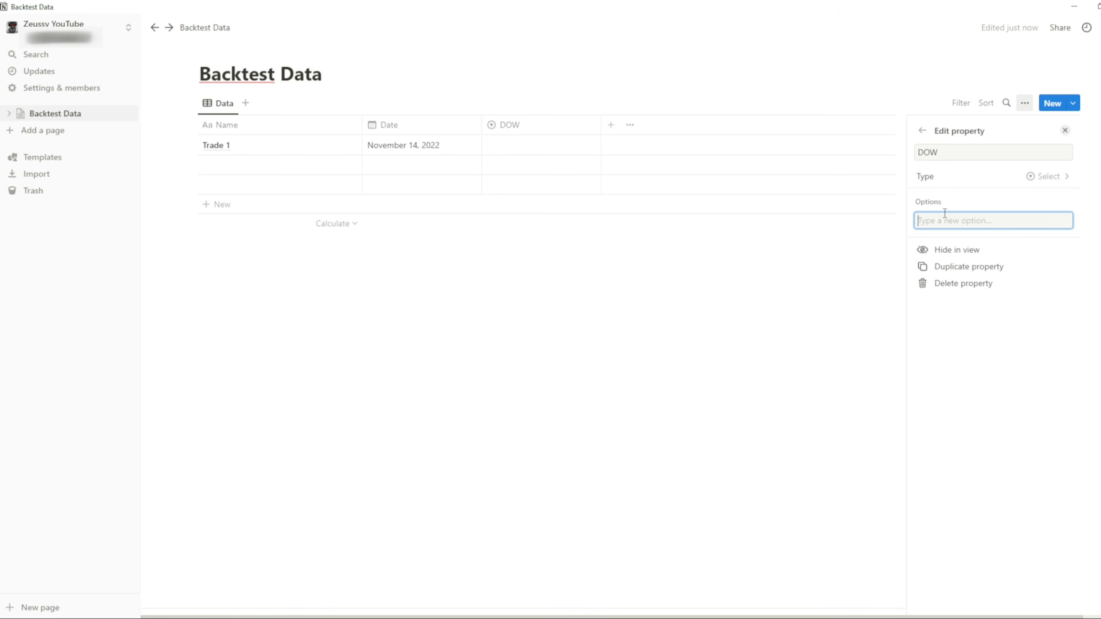
text(Monday)
key(Return)
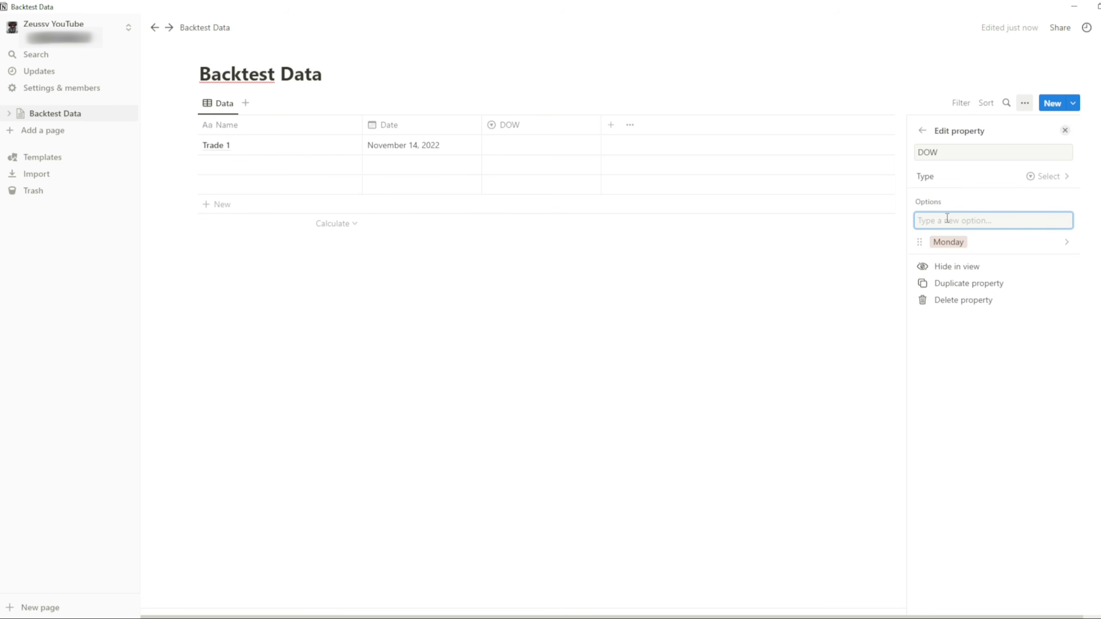
text(Tuesday)
key(Return)
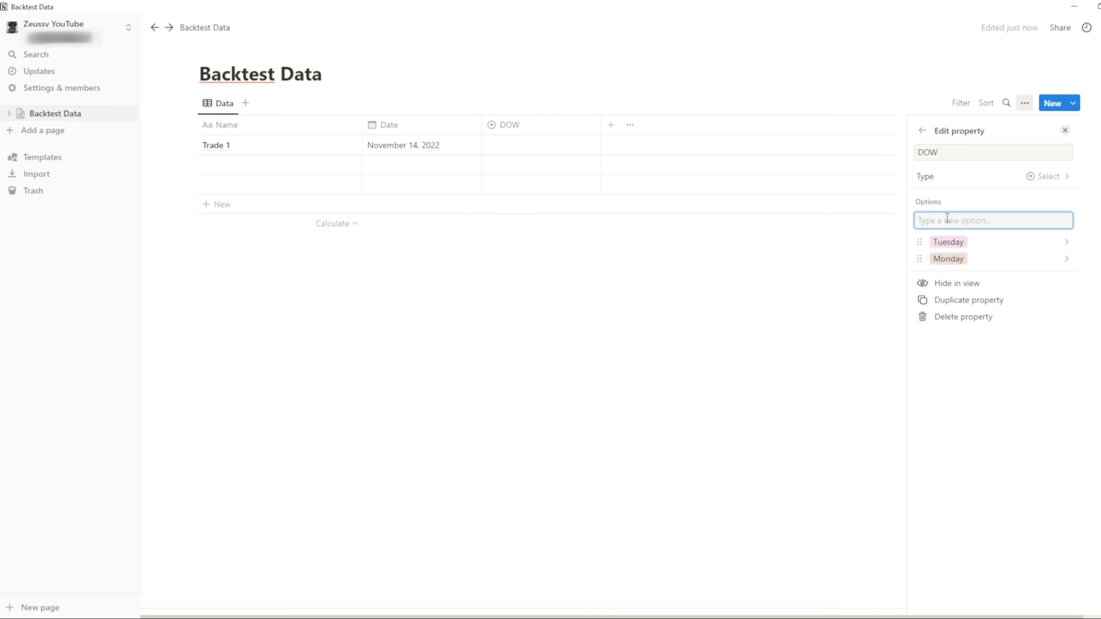
text(Wednesday)
key(Return)
text(Thursday)
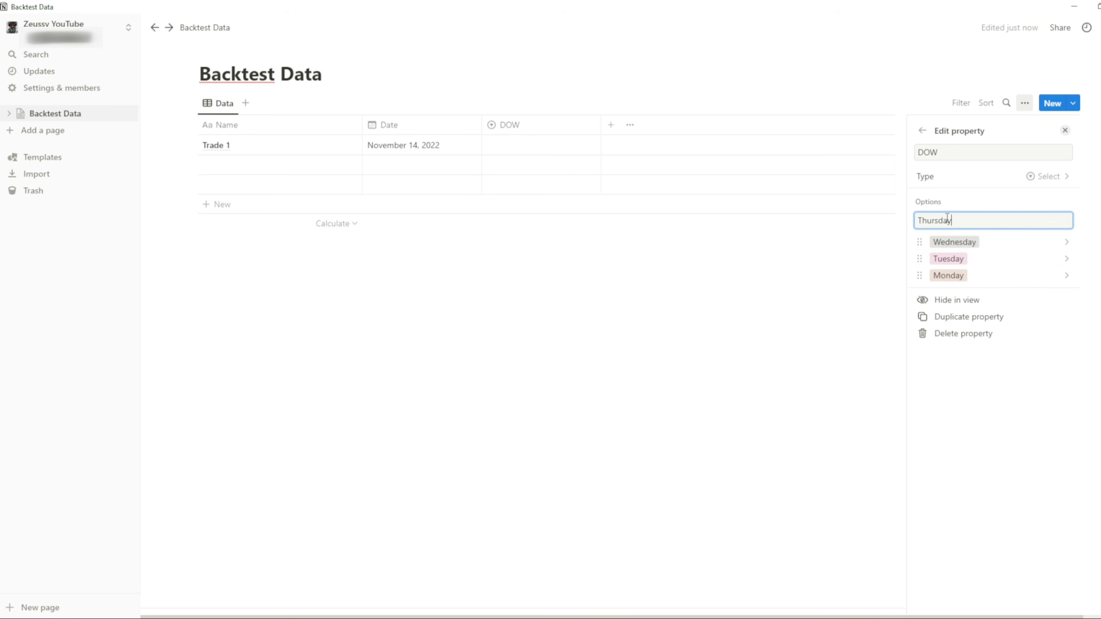
key(Return)
text(Friday)
key(Return)
Step: Move the Monday option up in the DOW option list and set Trade 1's DOW to Monday
click(986, 245)
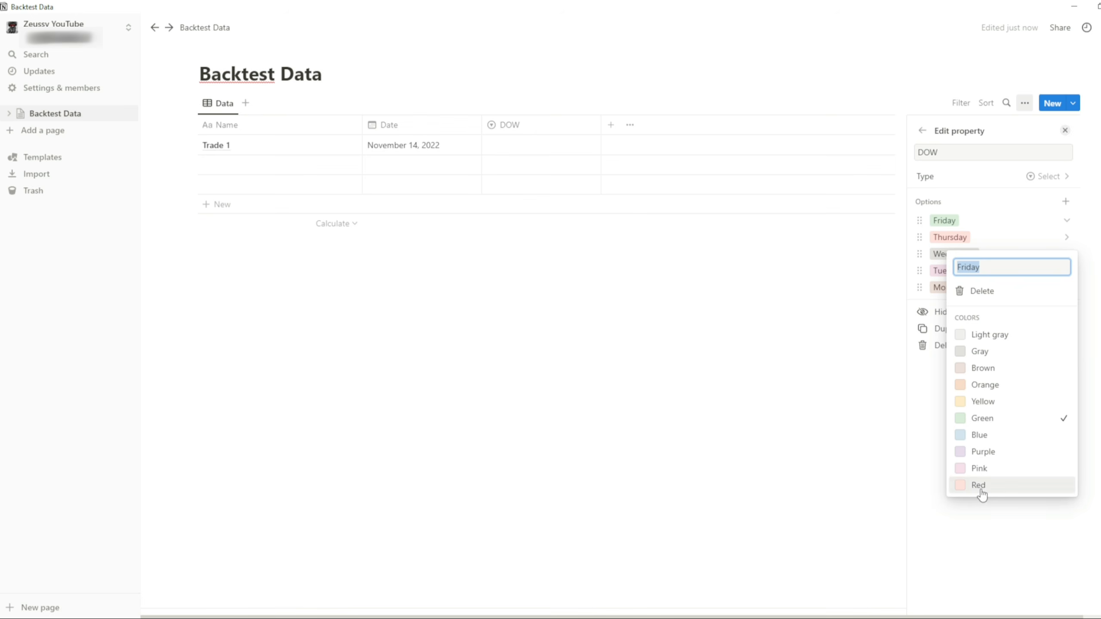
click(983, 224)
click(937, 310)
mouse_move(919, 287)
mouse_down()
mouse_move(919, 217)
mouse_move(919, 236)
mouse_move(954, 253)
mouse_move(921, 255)
mouse_move(921, 270)
mouse_up()
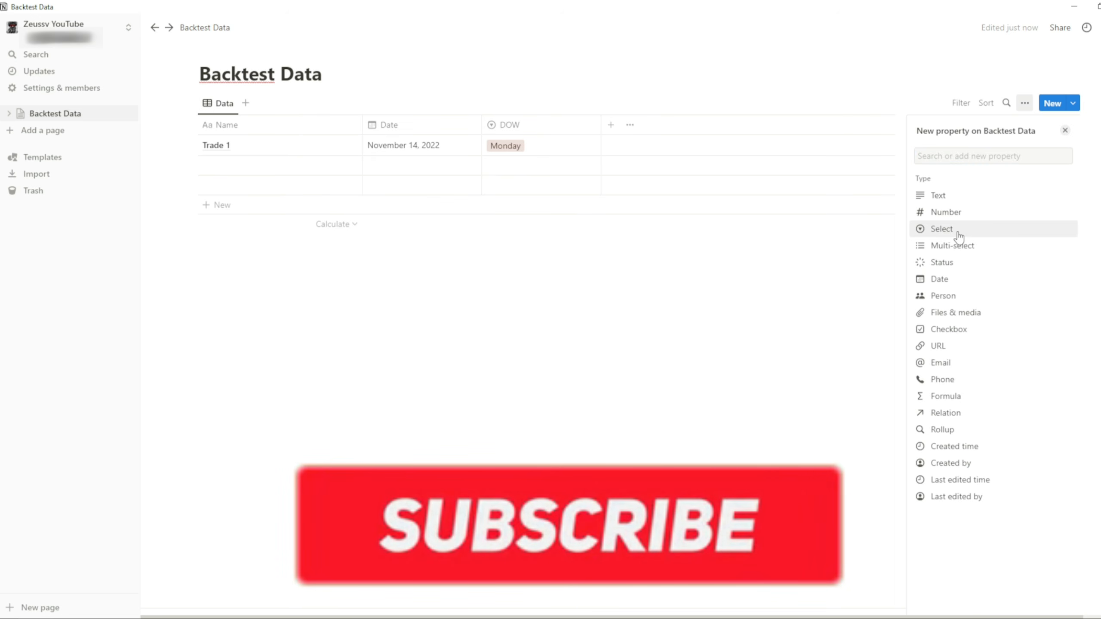
Step: Add another Select property to the table and name it "Ticker/Pair"
click(959, 238)
key(BackSpace)
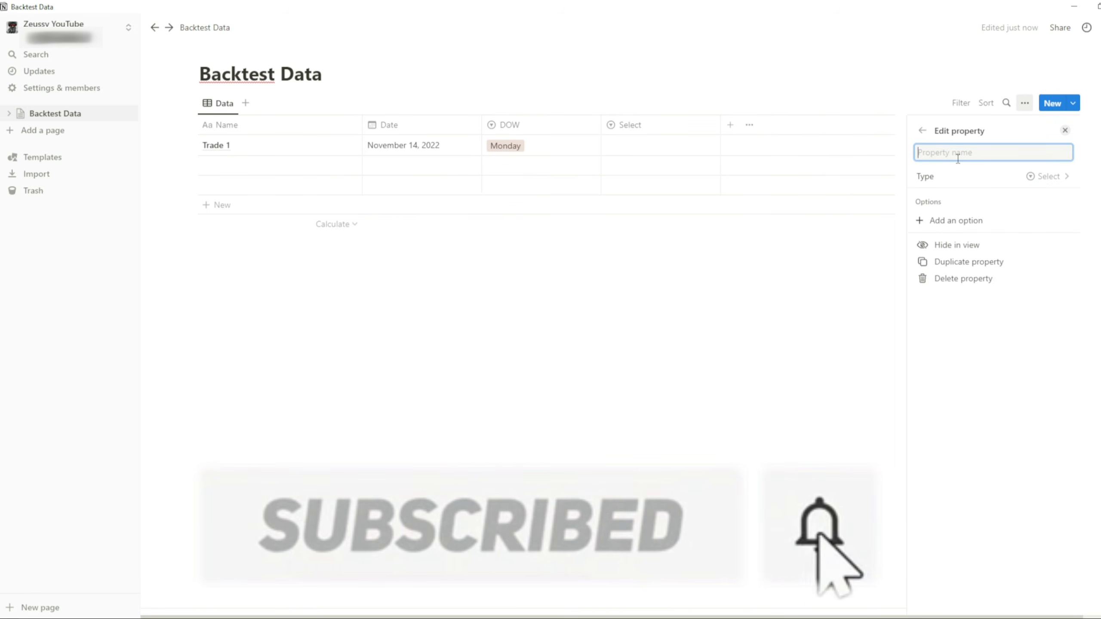
text(Ticker)
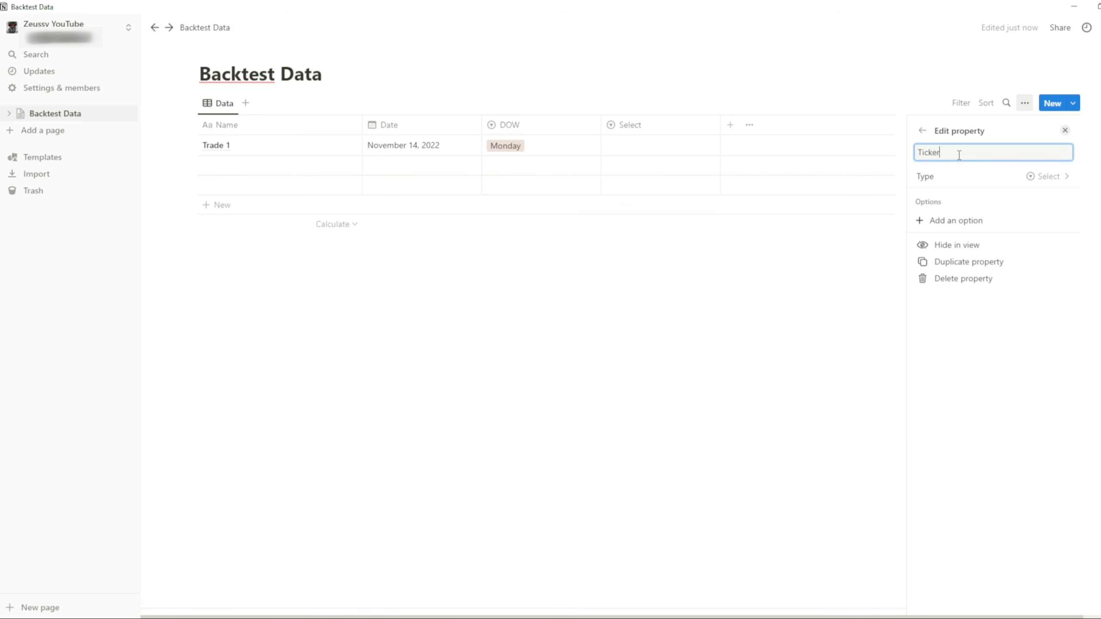
text(/Pair)
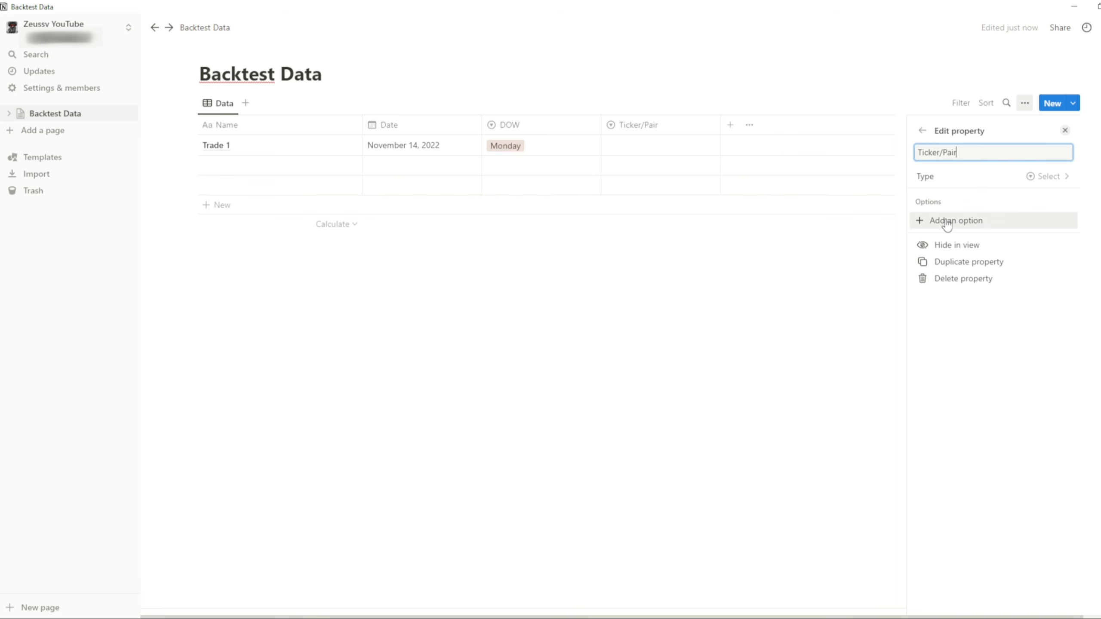
Step: Add the options Pair 1 and Pair 2 to Ticker/Pair and assign Pair 1 to Trade 1
click(948, 223)
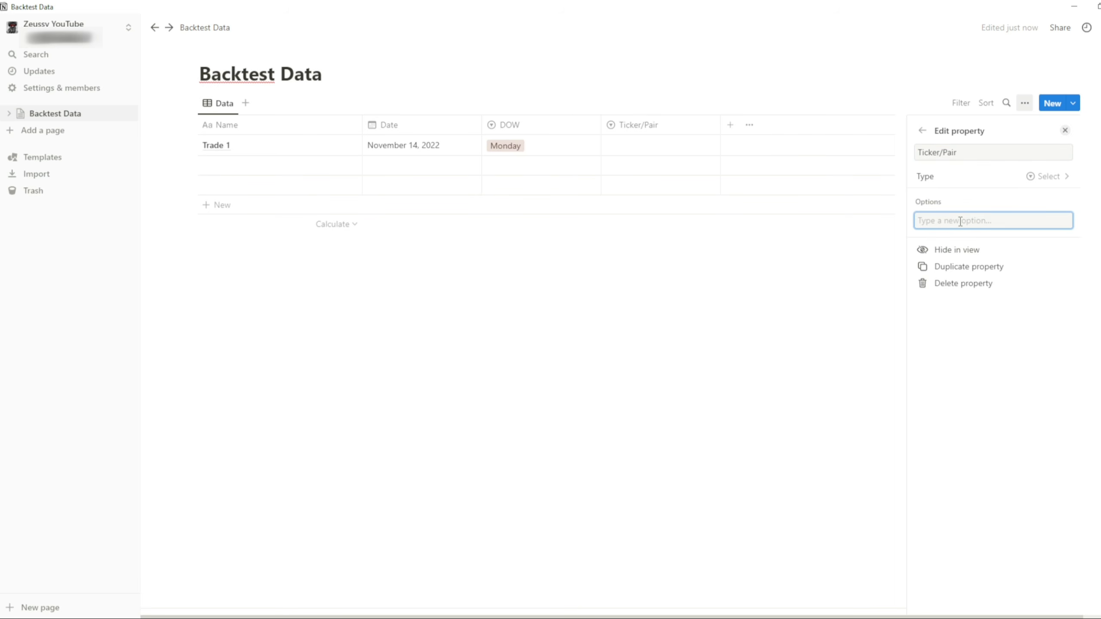
text(Pair 1)
key(Return)
text(Pair 2)
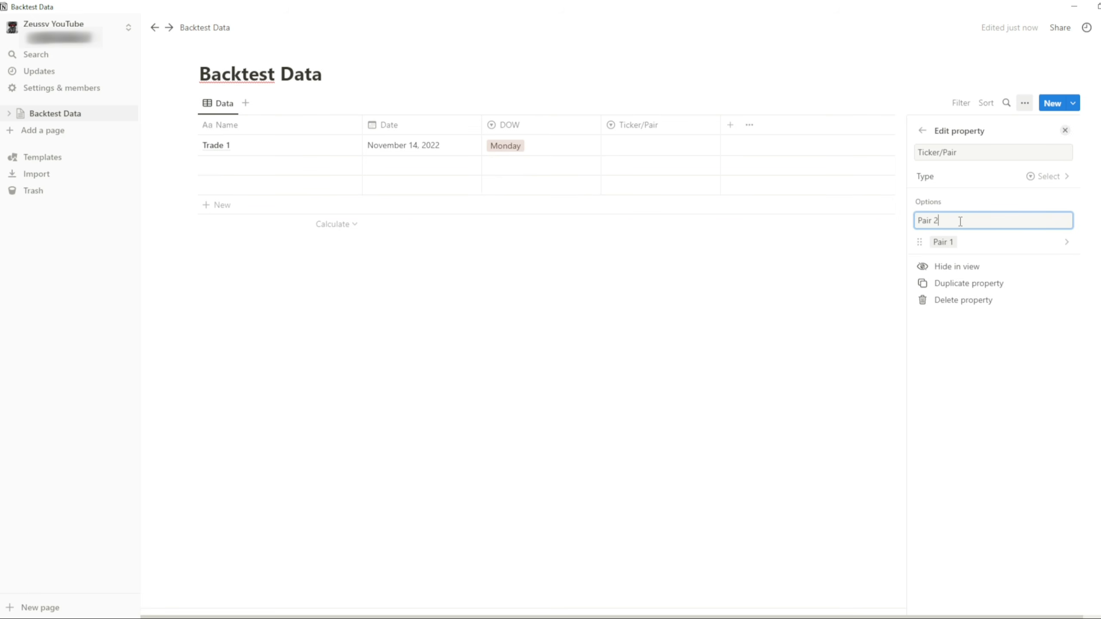
key(Return)
click(590, 111)
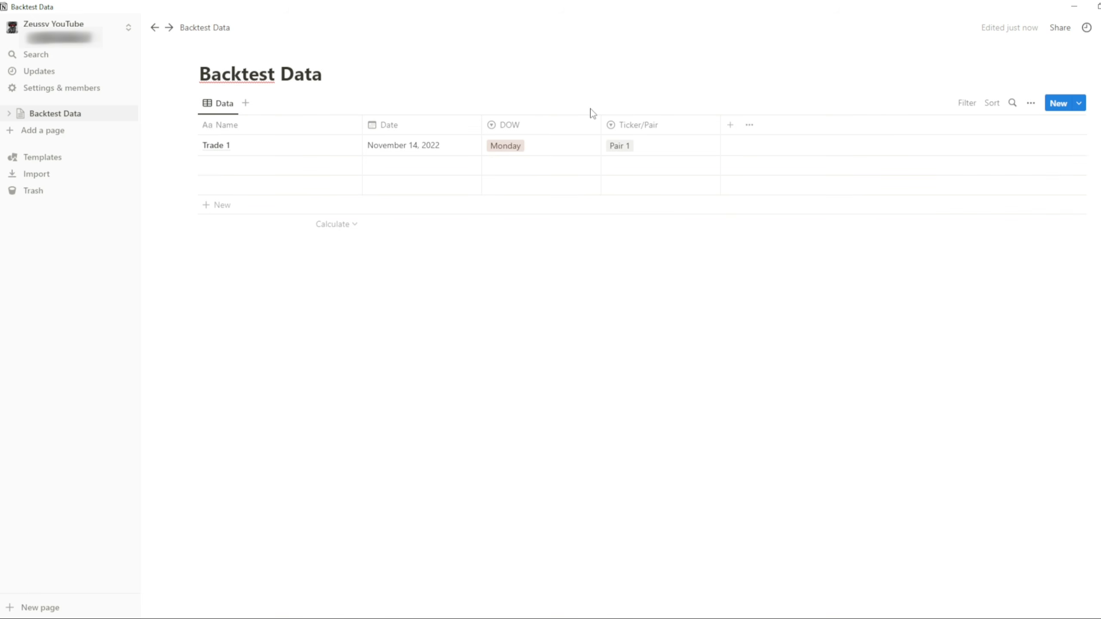
Step: Try the Ticker/Pair column ahead of DOW and restore the original column order
drag(641, 136, 536, 135)
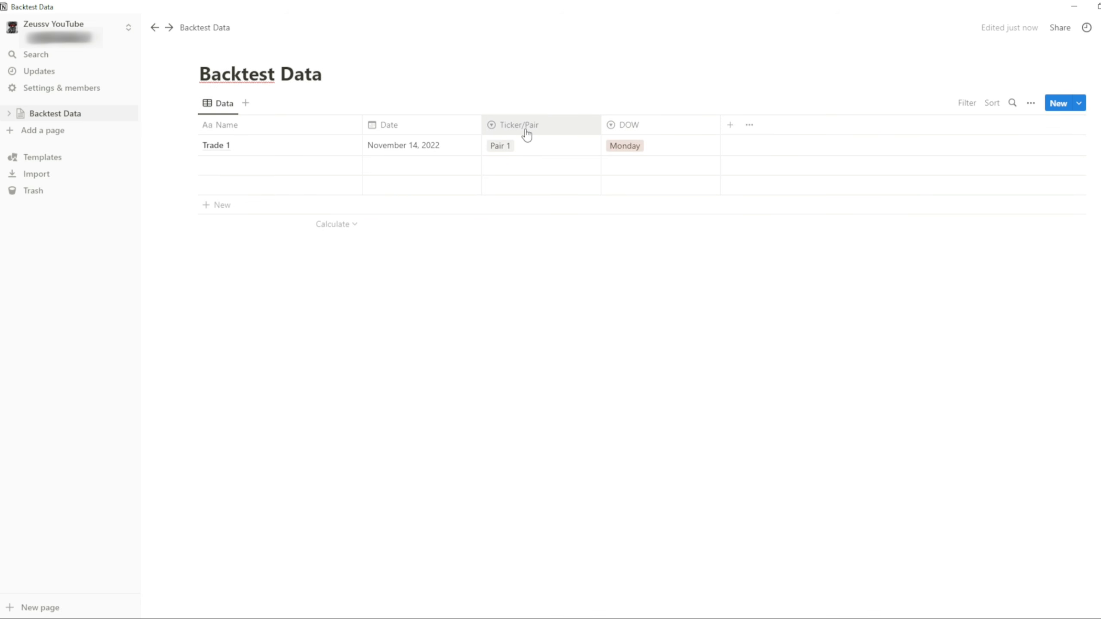
drag(585, 135, 530, 129)
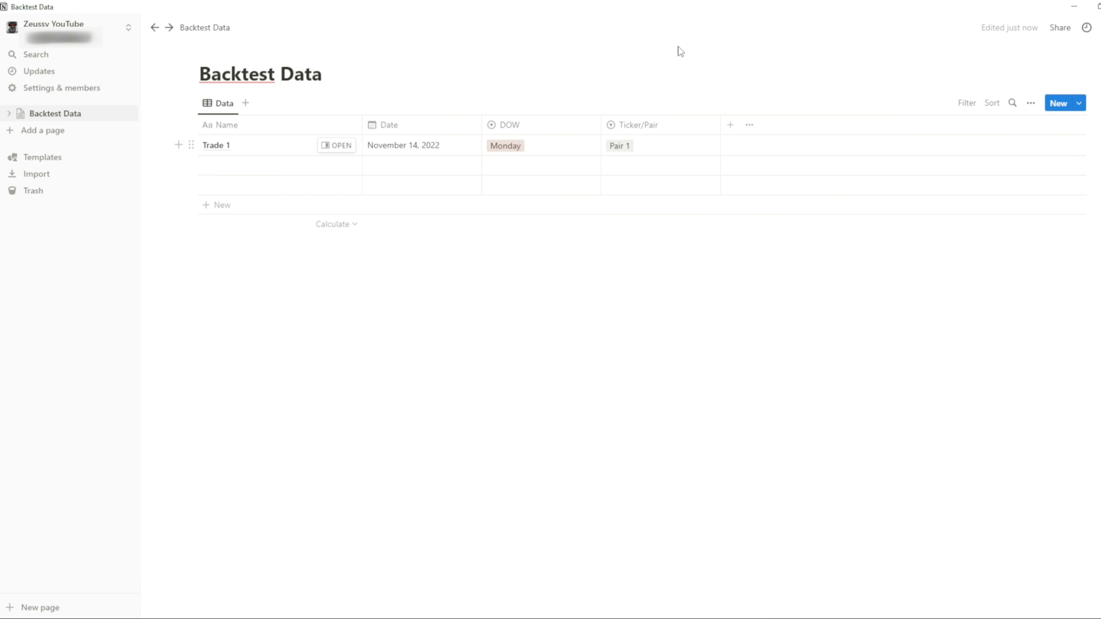
Step: Add a new Select property to the table and name it "Framework"
click(735, 130)
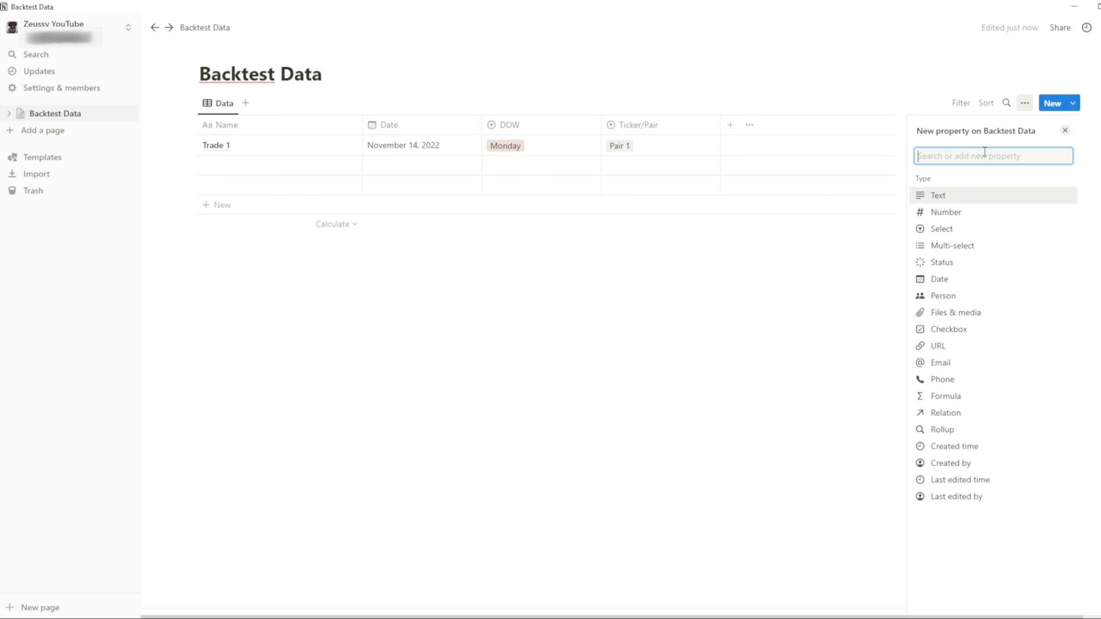
text(En)
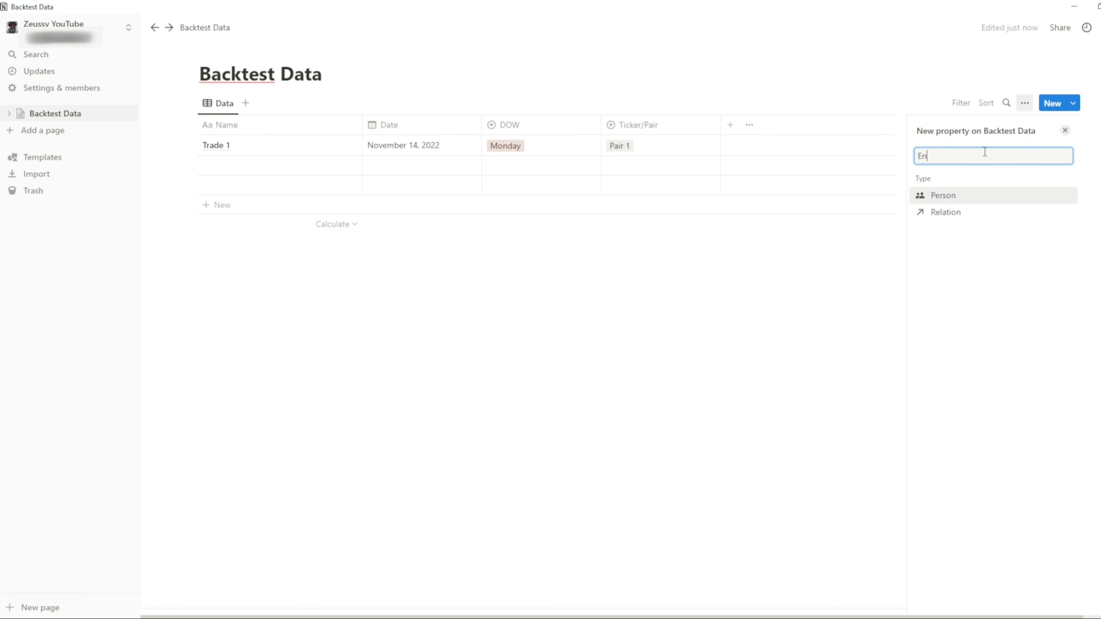
key(BackSpace)
key(BackSpace)
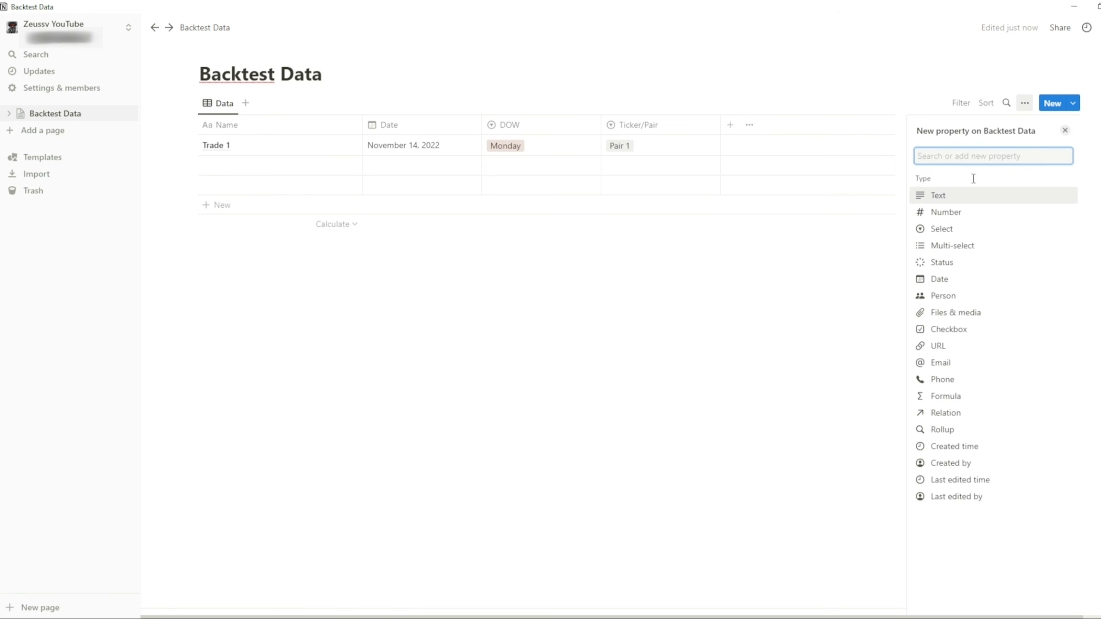
key(Return)
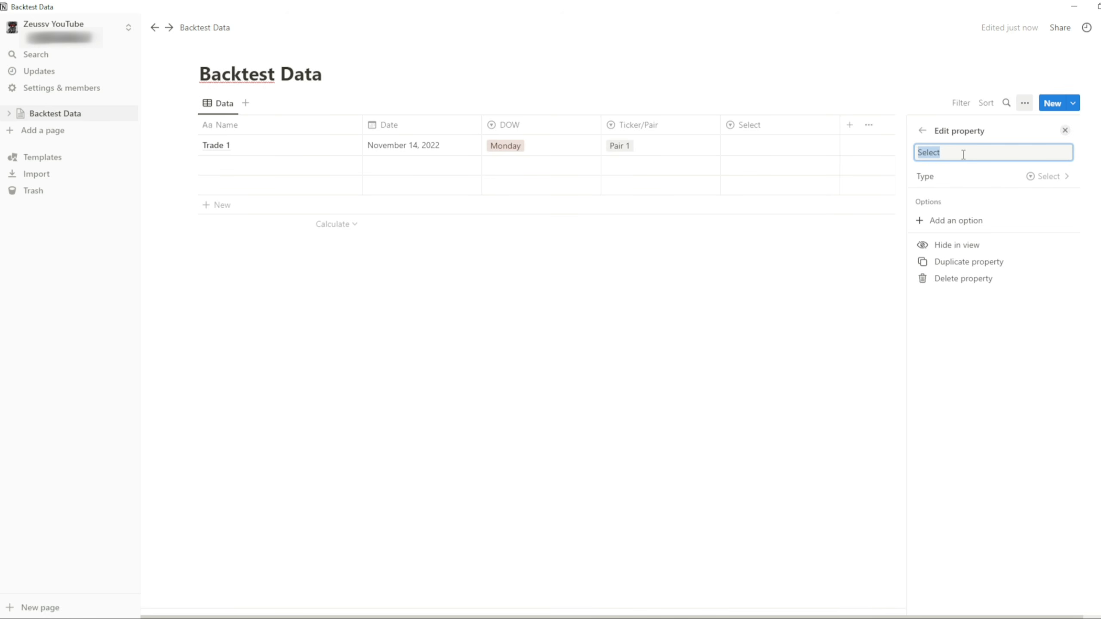
text(Framewiork)
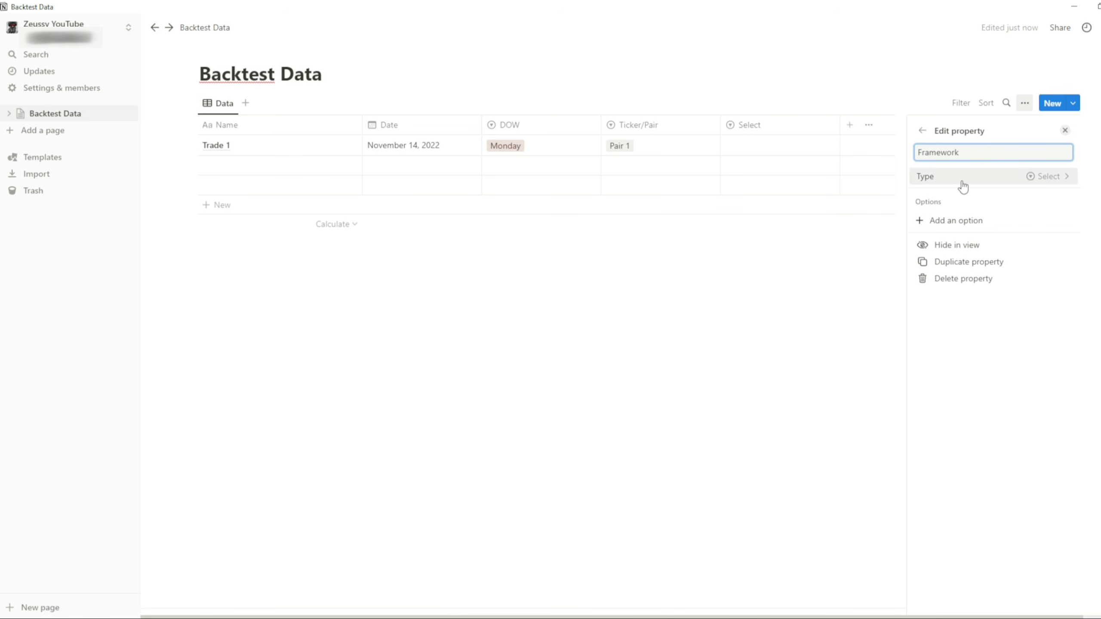
Step: Add the options Model 1 and Model 2 to Framework and assign Model 1 to Trade 1
click(946, 221)
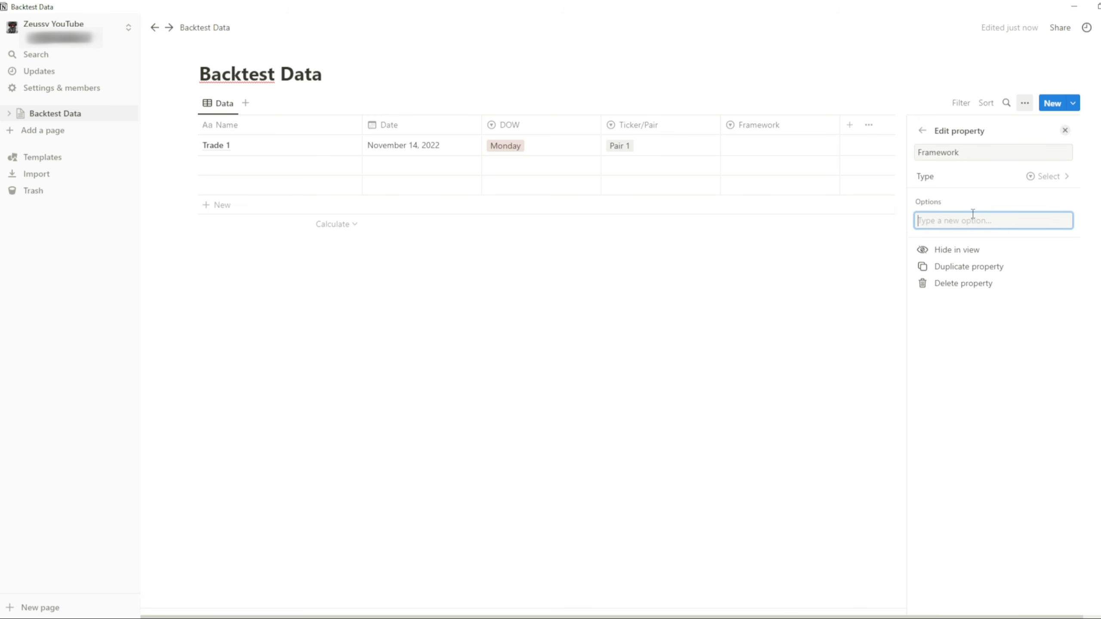
text(Model 1)
key(Return)
text(Model 2)
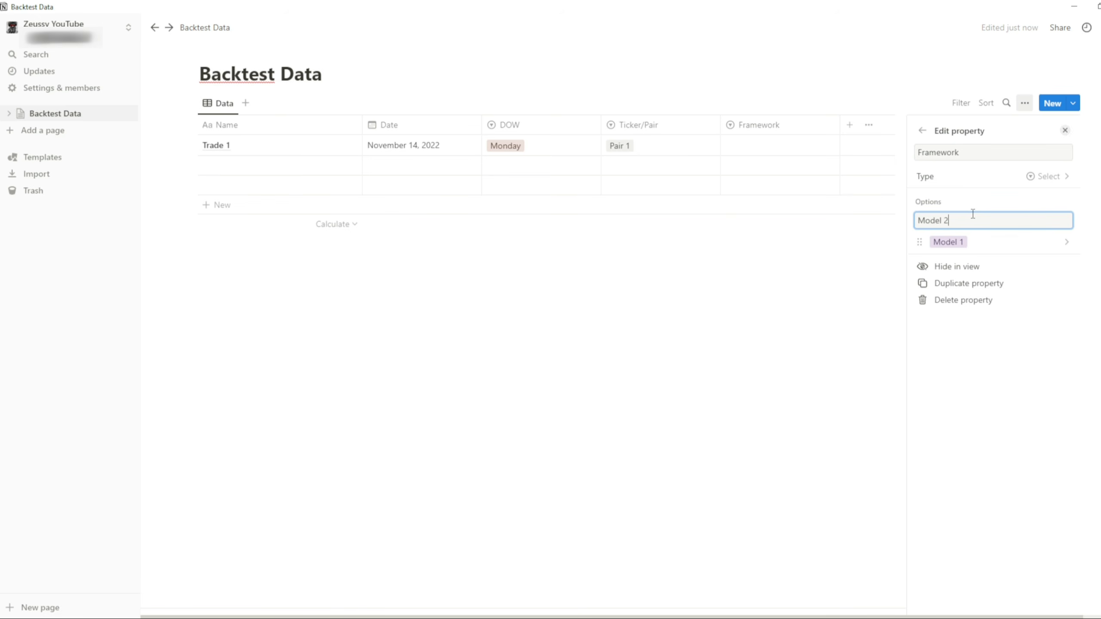
key(Return)
Step: Add a Select property named "Entry Pattern" after the Framework column
click(849, 125)
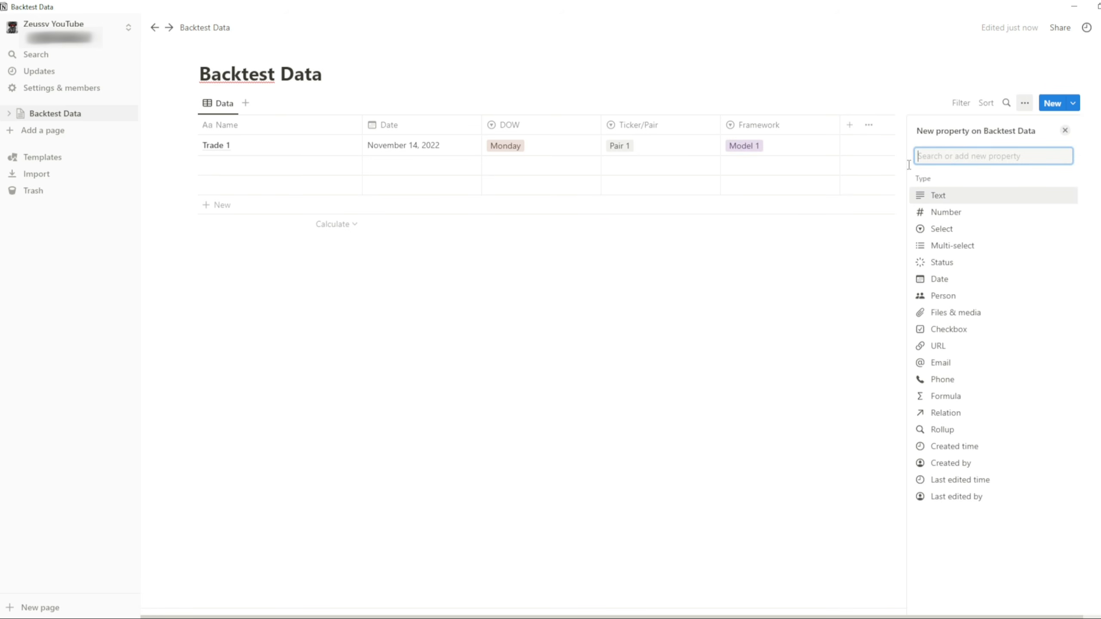
text(Entry Pattern)
Step: Add the options Pattern 1 and Pattern 2 to Entry Pattern and assign Pattern 1 to Trade 1
click(950, 221)
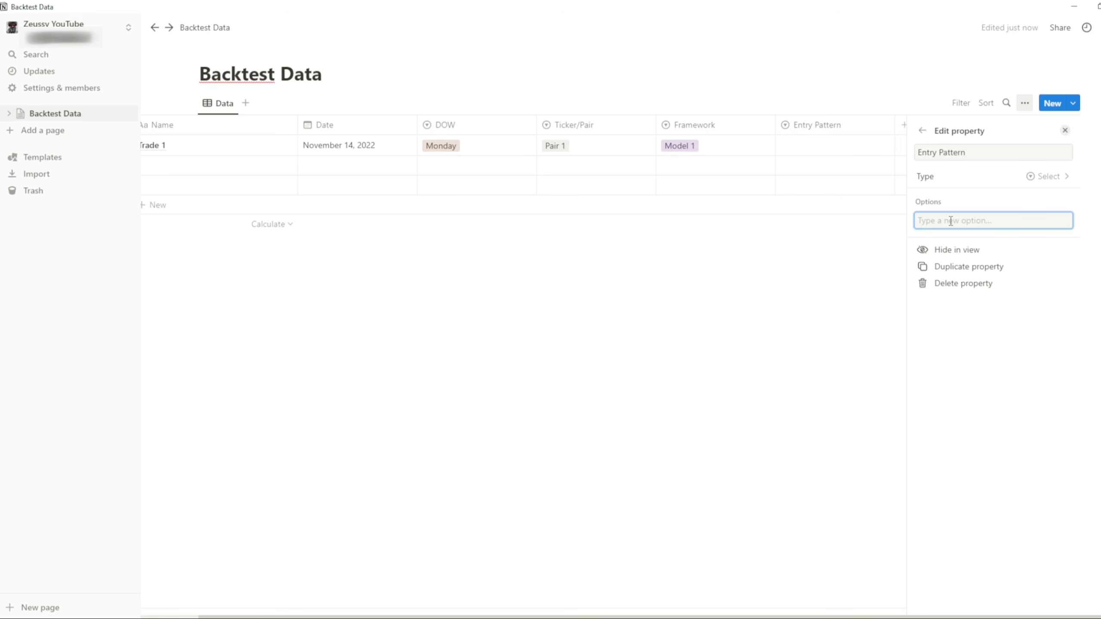
text(Pattern 1)
key(Return)
text(Patter)
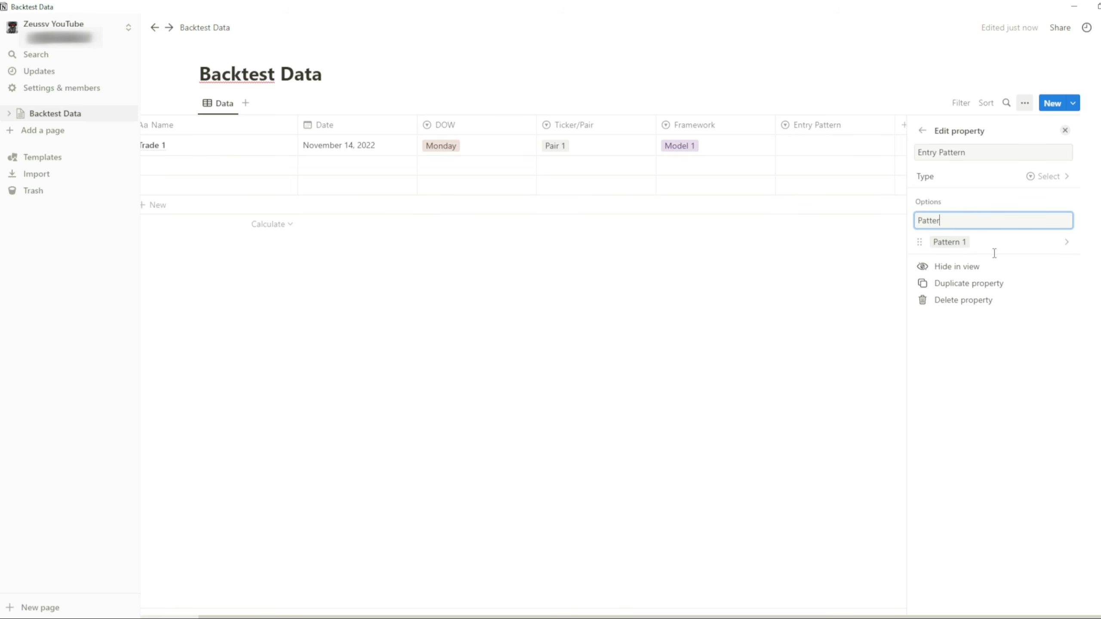
text(n 2)
key(Return)
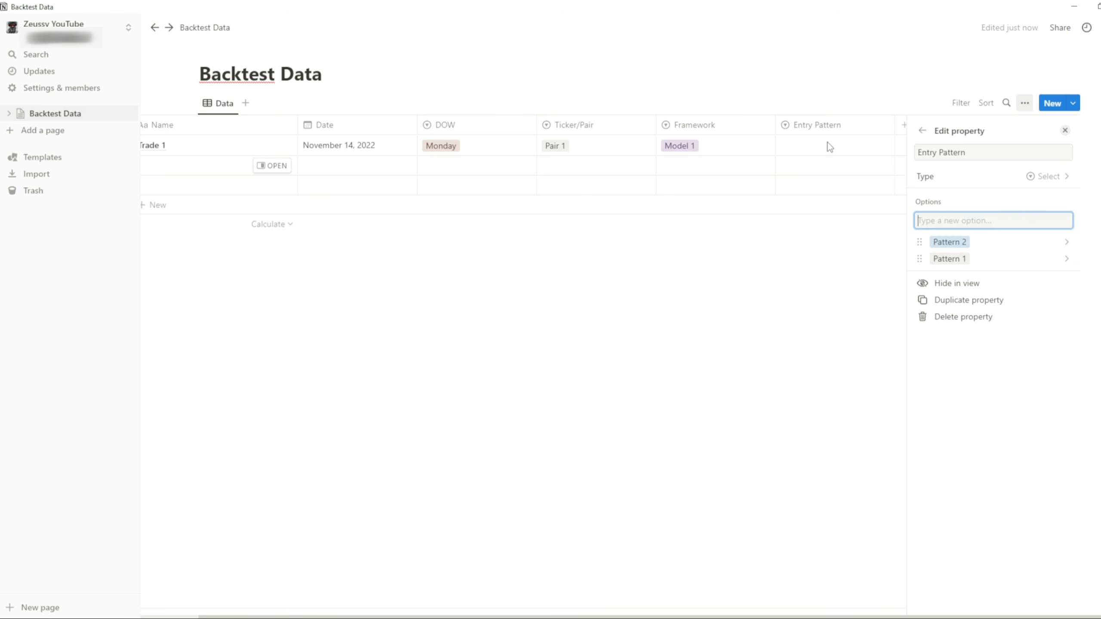
click(802, 143)
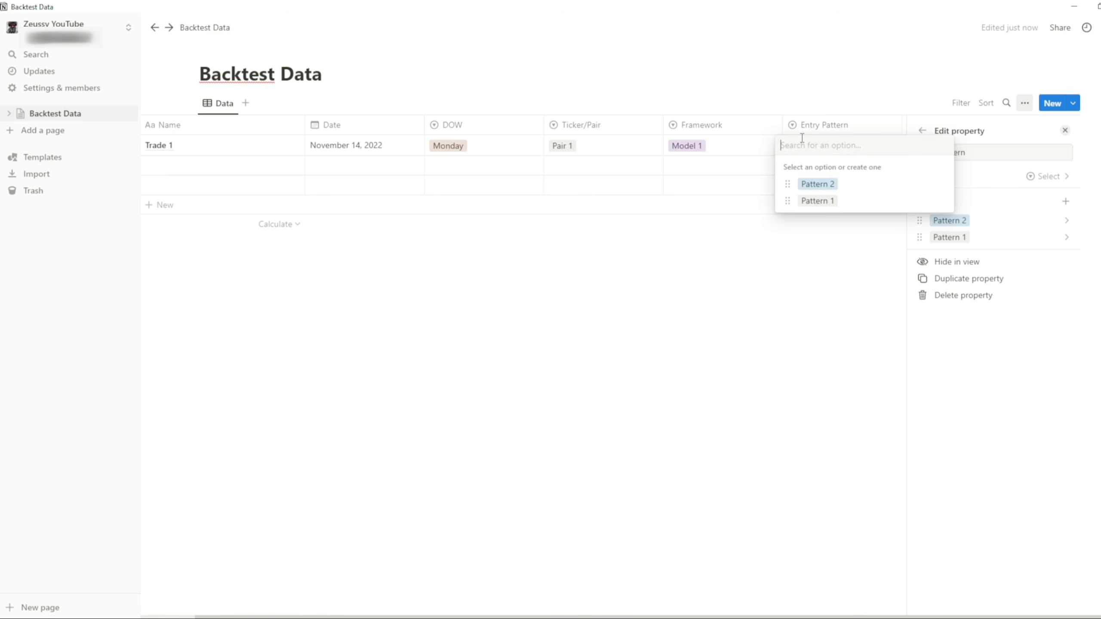
click(817, 202)
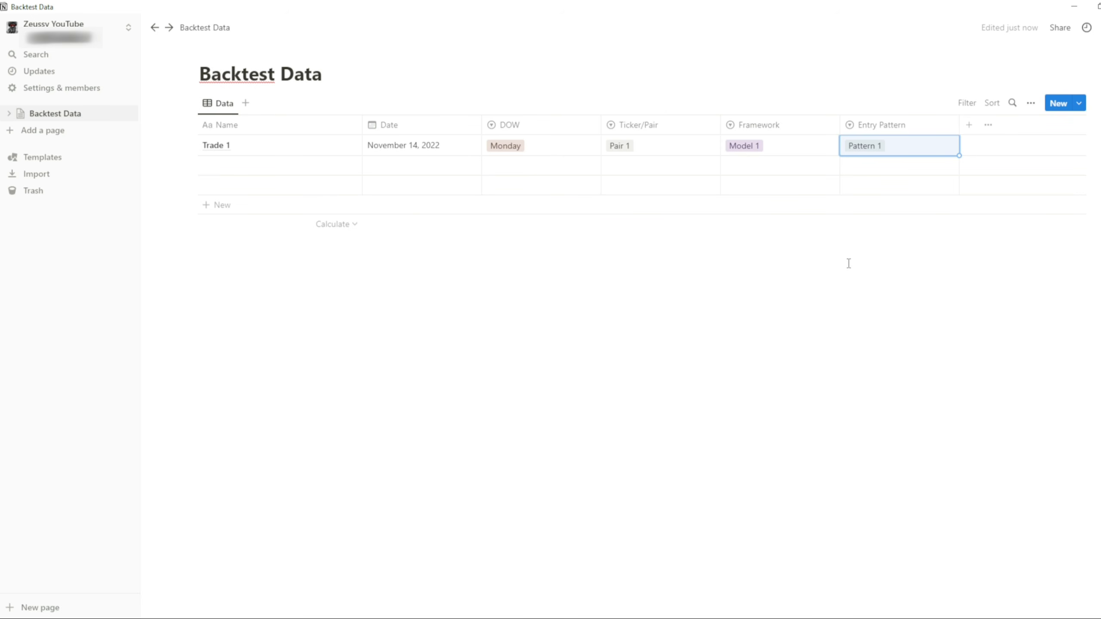
click(970, 125)
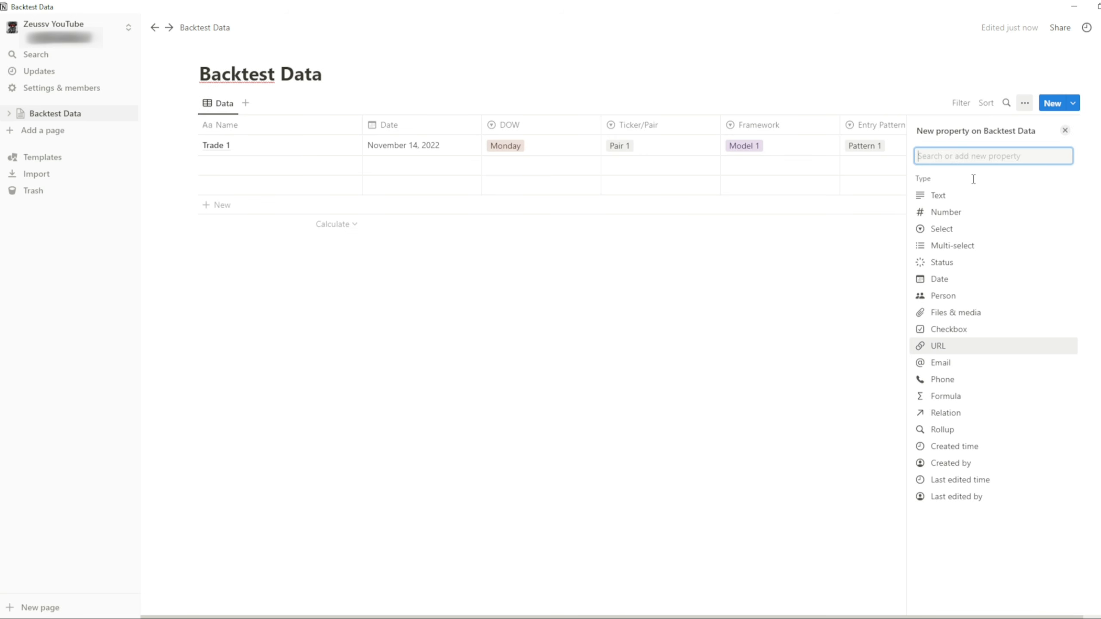
key(Escape)
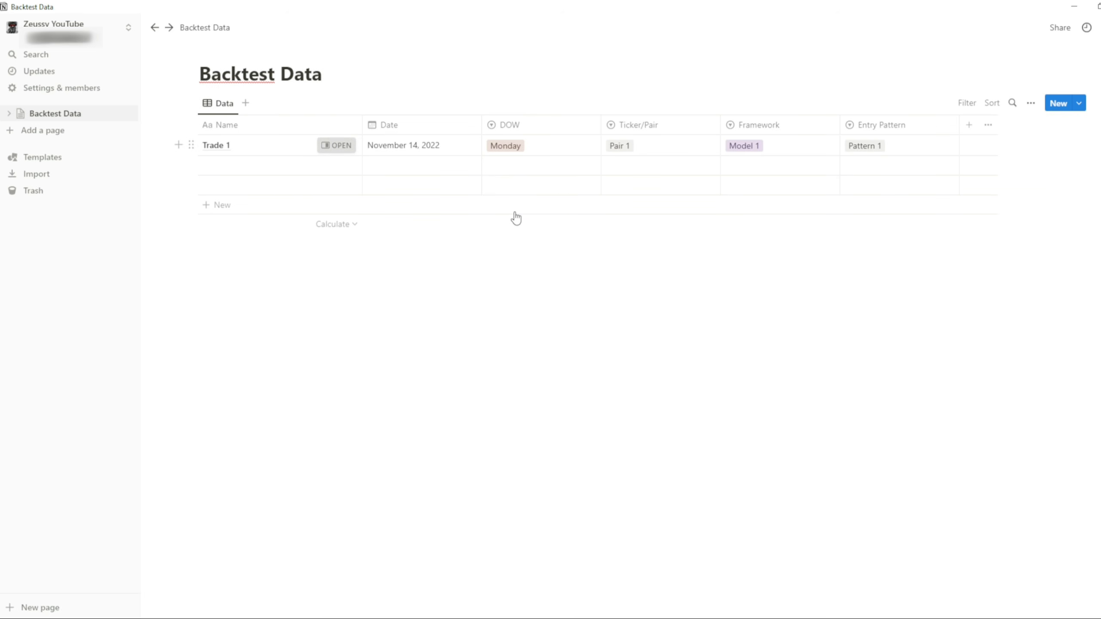
Step: Open the Trade 1 page, write "add chart" in its body, and close the page
click(337, 150)
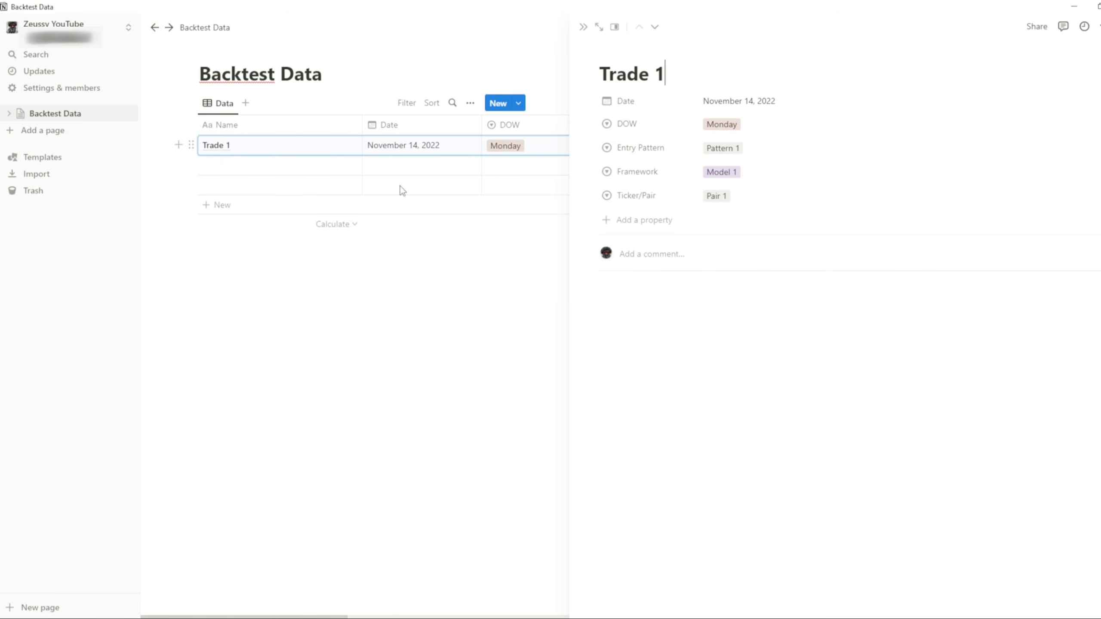
click(651, 310)
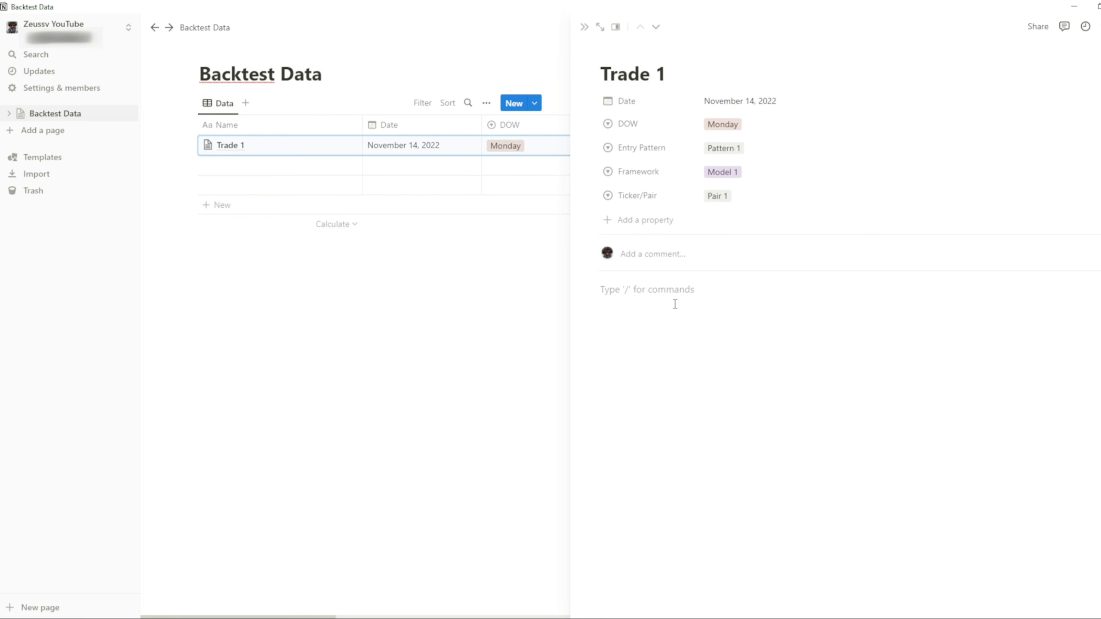
text(add chart)
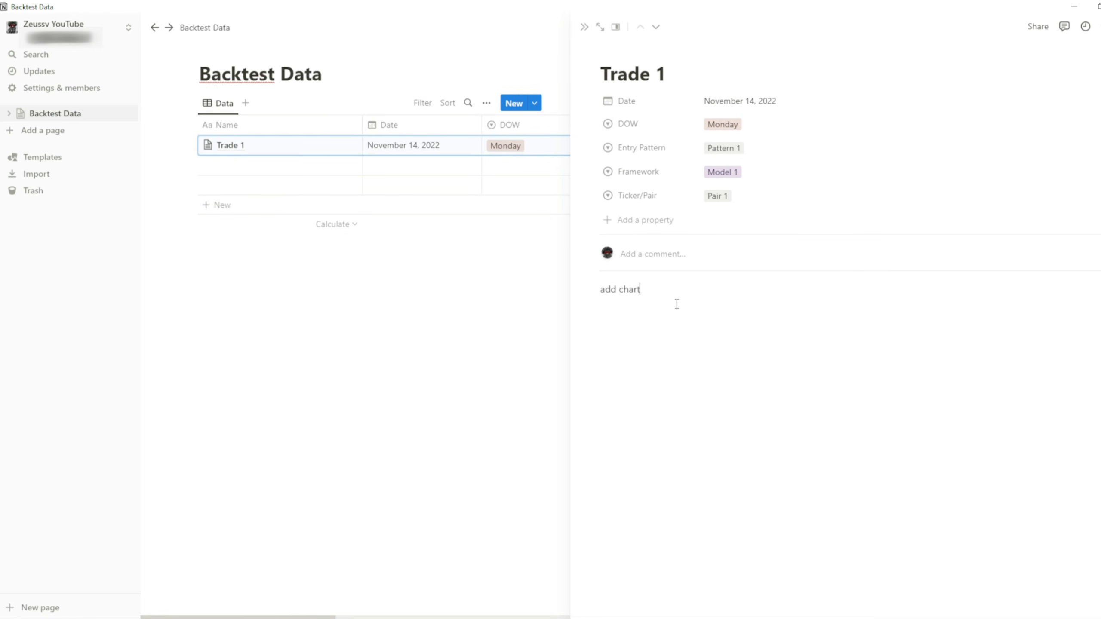
click(584, 31)
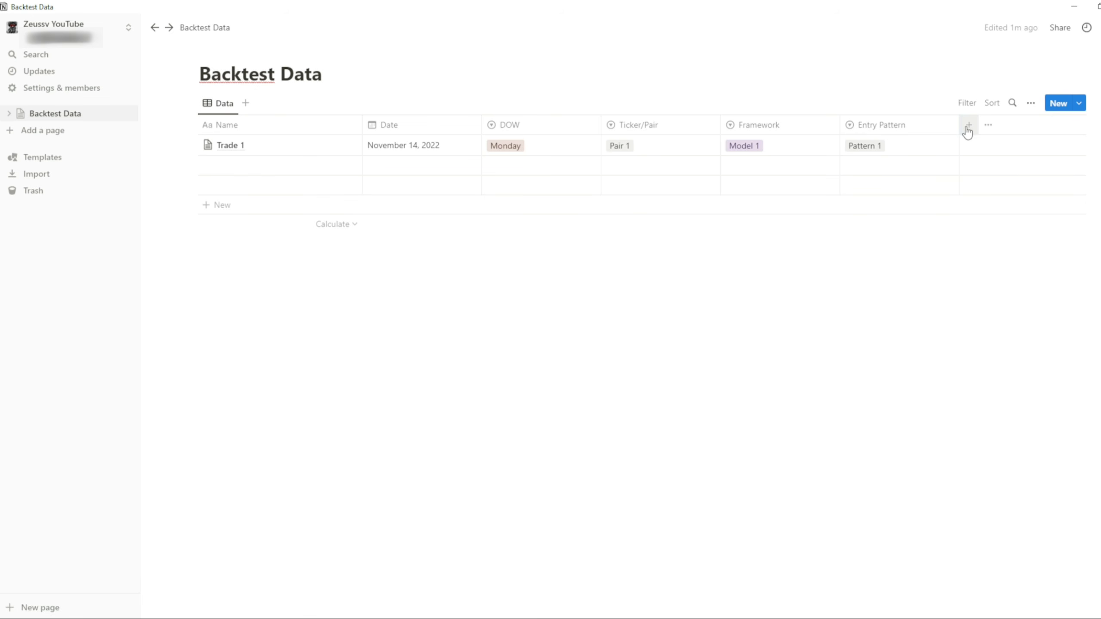
Step: Name the second row of the Backtest Data table "Trade 2"
click(256, 171)
text(Tr)
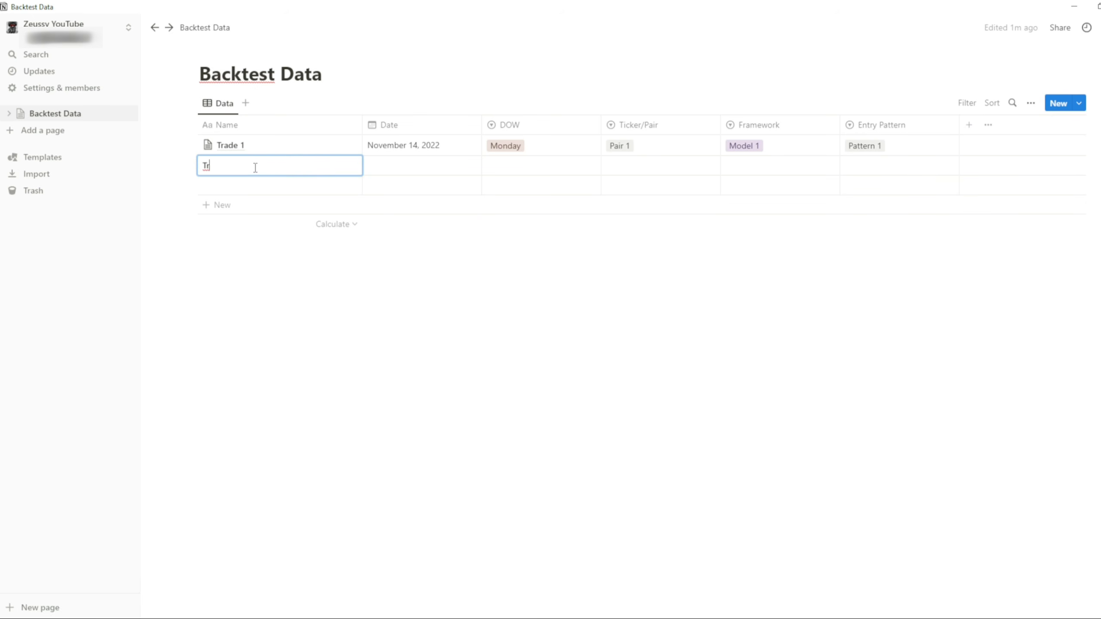
text(ade 2)
key(Return)
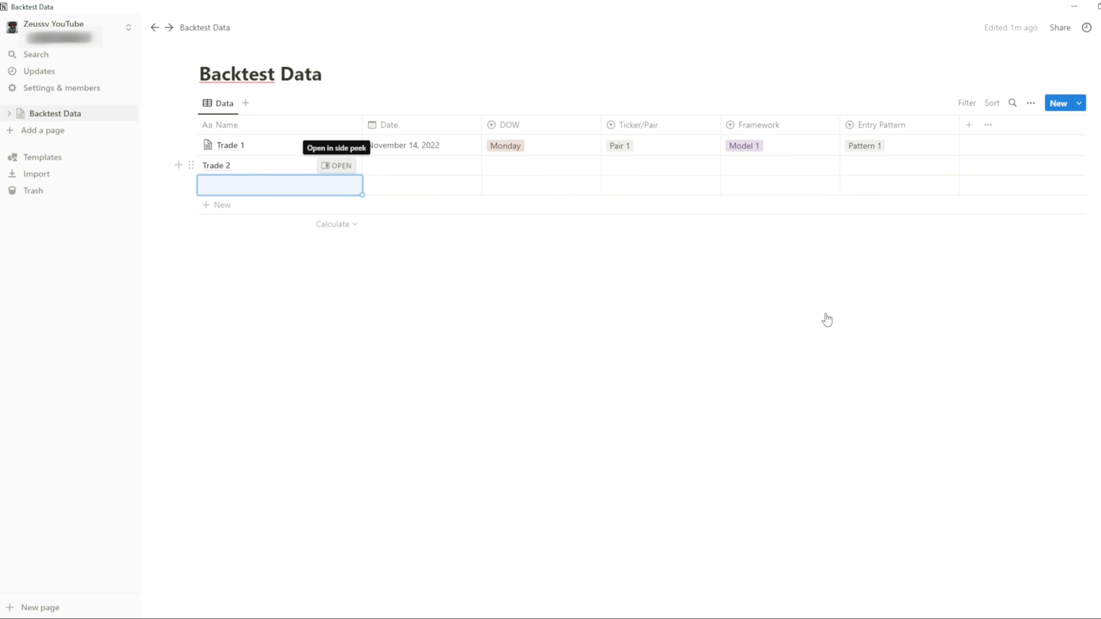
click(839, 325)
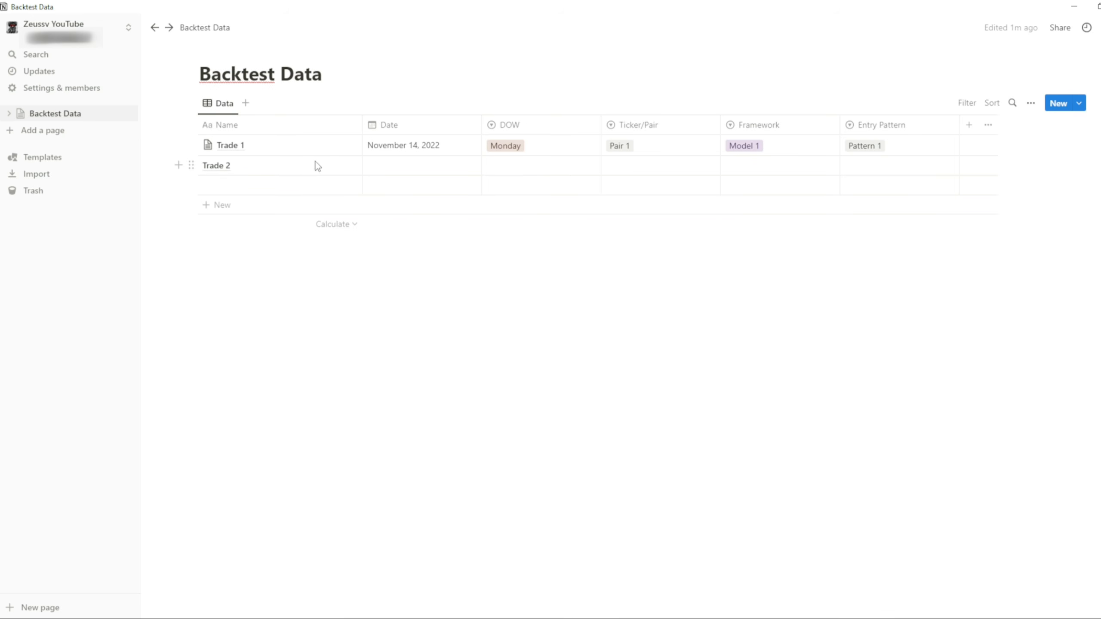
Step: Open the Trade 2 page, write "charts" in its body, and close the page
click(330, 167)
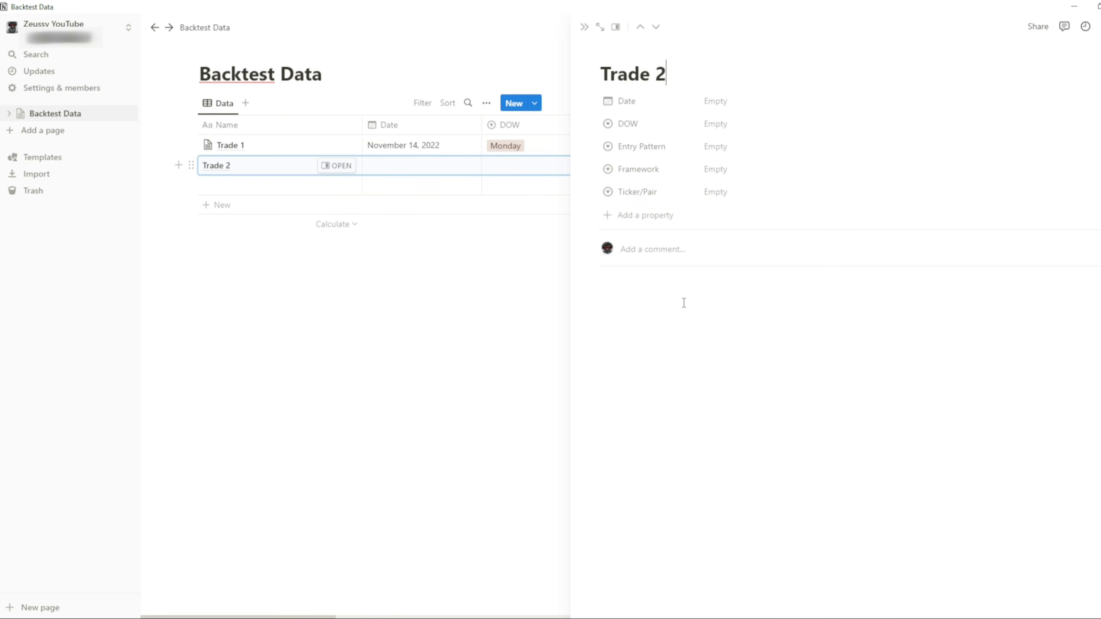
click(684, 303)
text(cah)
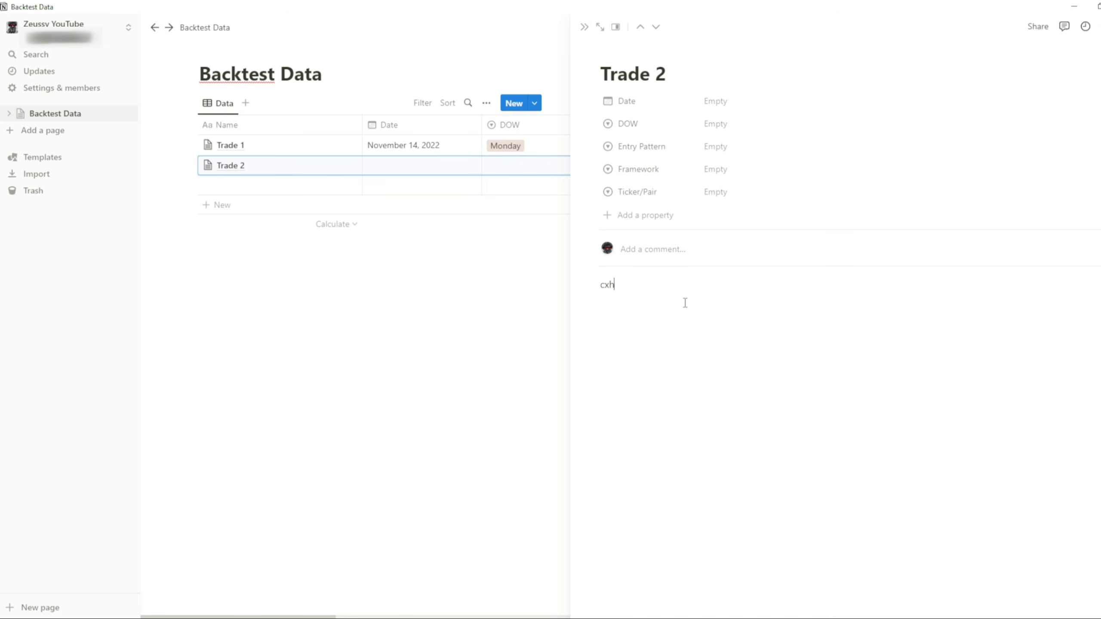
key(BackSpace)
key(BackSpace)
text(harts)
click(459, 342)
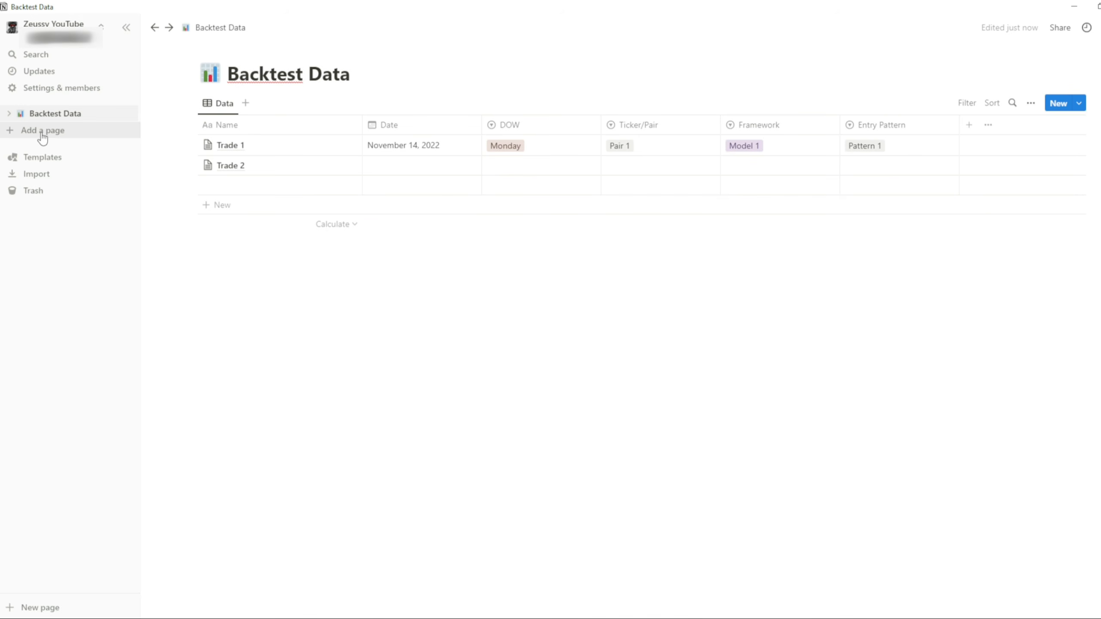
Step: Create a new page titled "Trade Journal" as a table with its own new database
click(122, 136)
text(Trade)
text(Trade Journal)
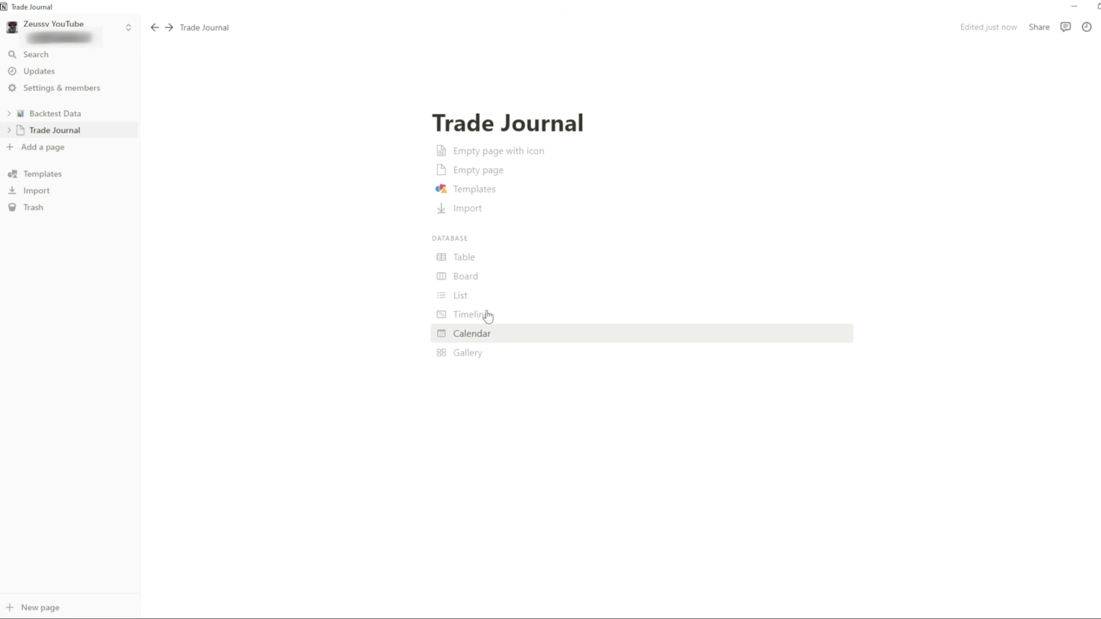
click(462, 264)
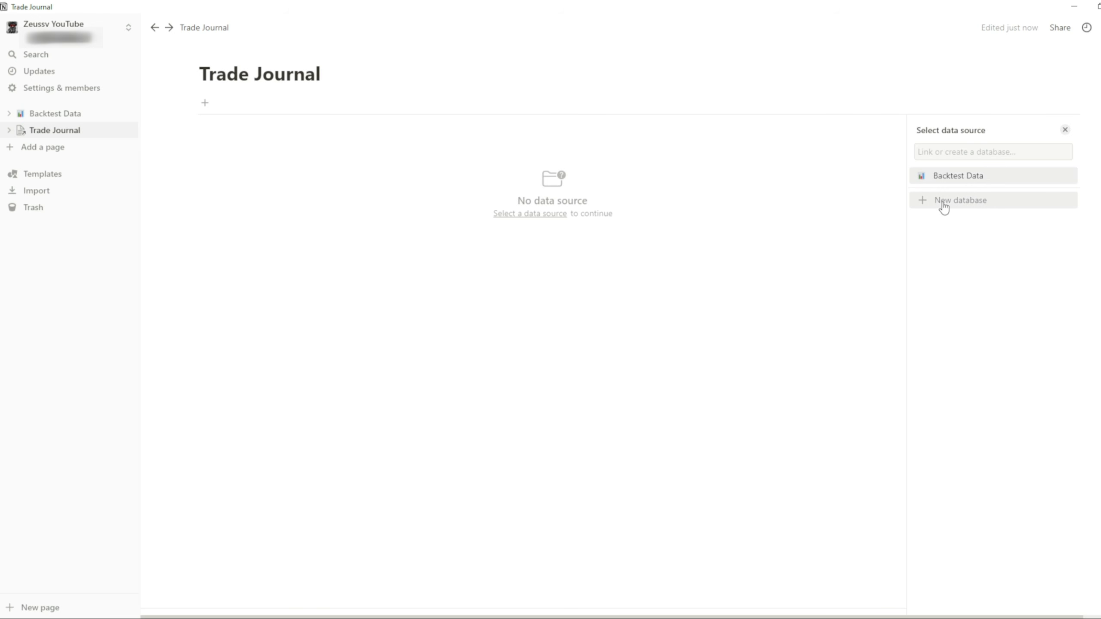
click(944, 204)
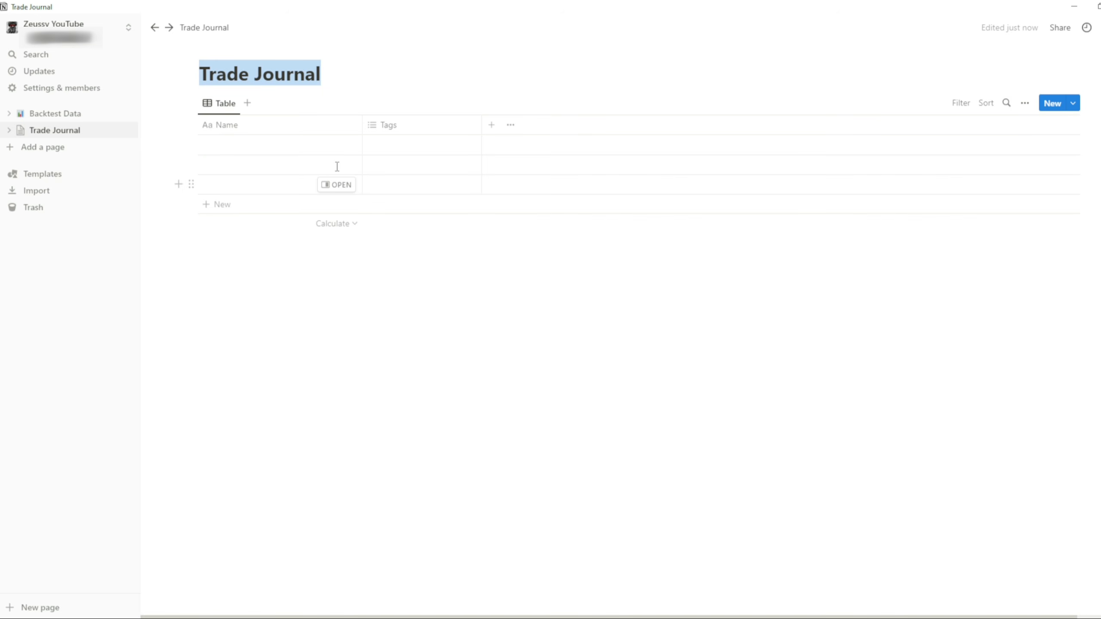
Step: Rename the table view of the new database to "Trade Journal"
click(223, 105)
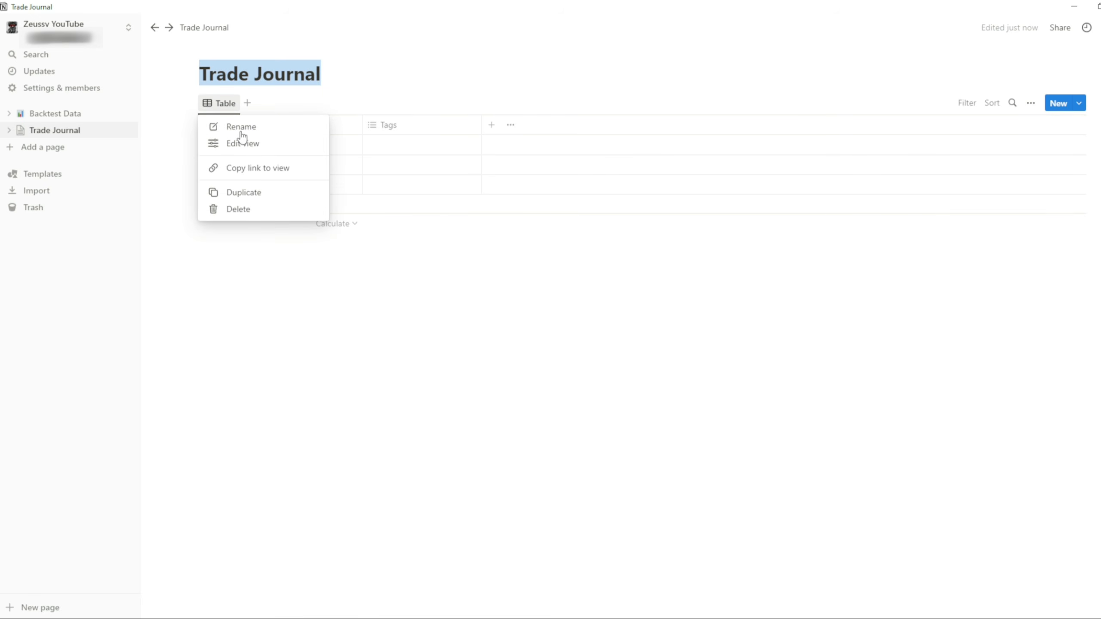
click(264, 146)
text(Tr)
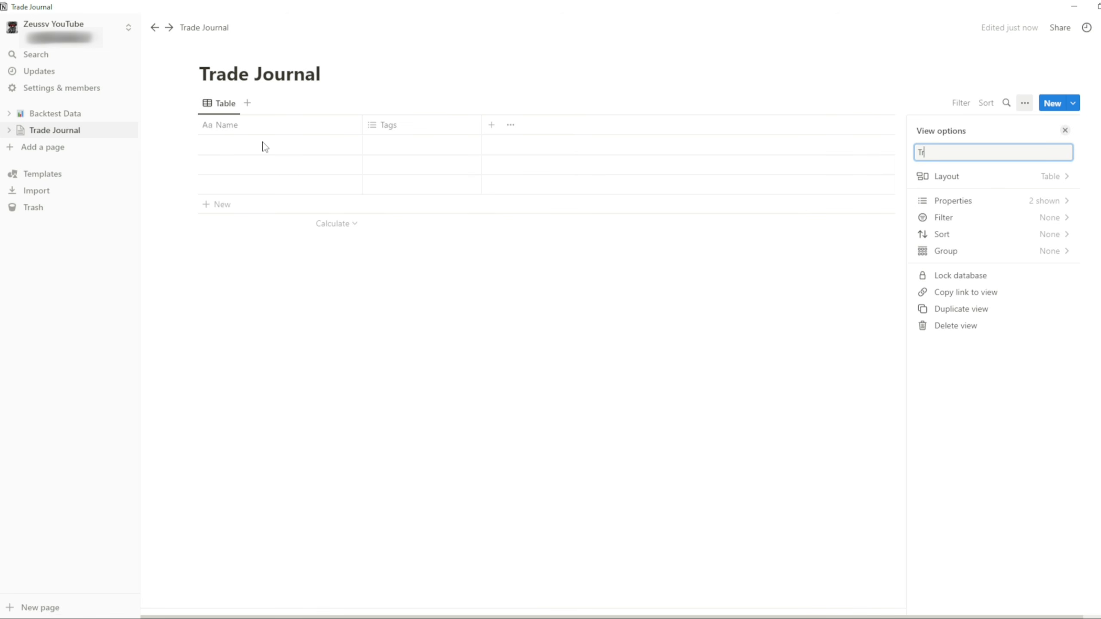
text(ade Nk)
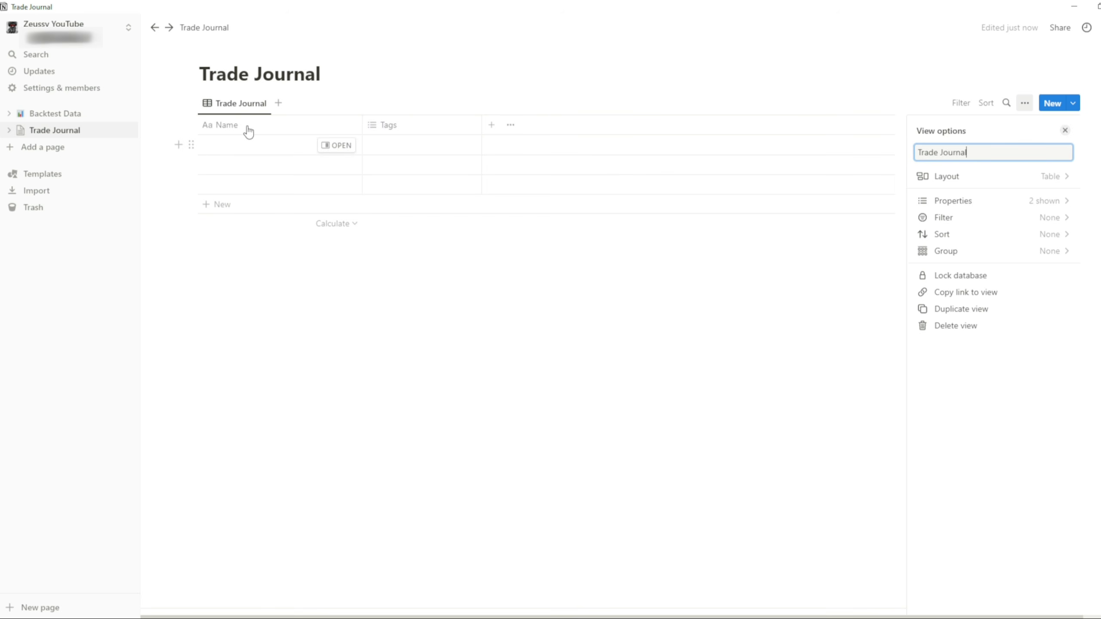
Step: Name the first row of the Trade Journal table "Trade 1"
click(314, 140)
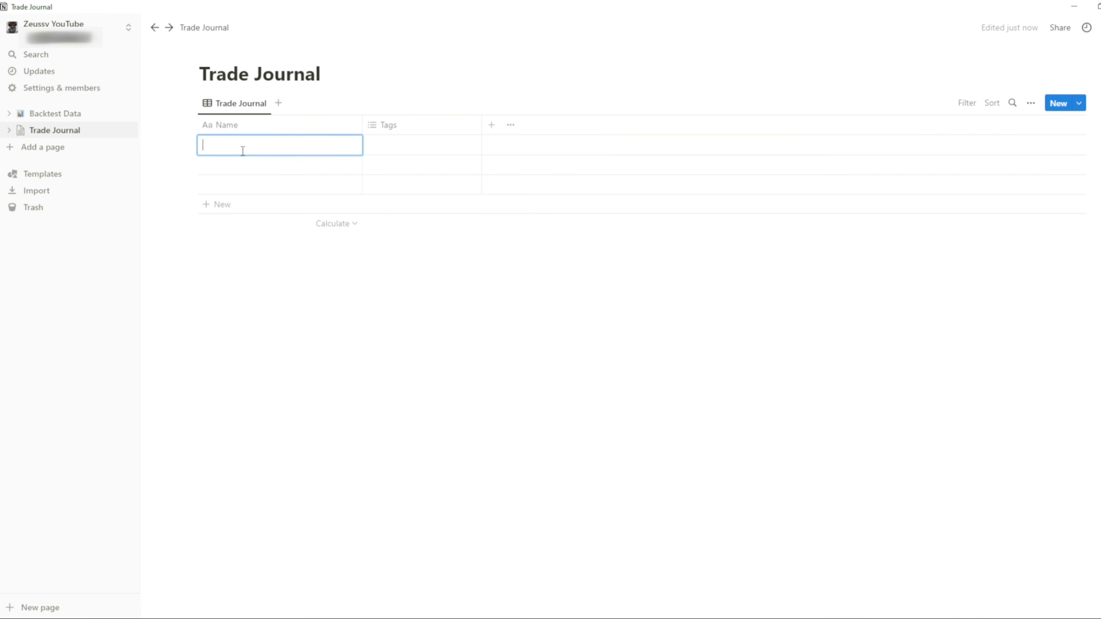
text(Trade 1)
key(Return)
Step: Change the Tags property's type to Select
click(411, 132)
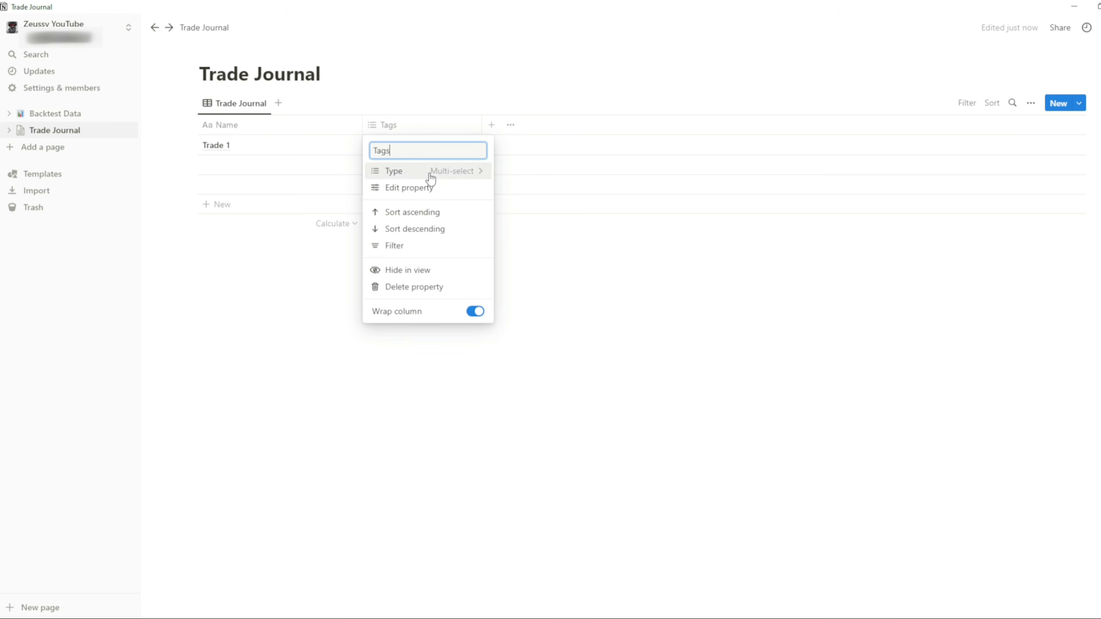
click(430, 173)
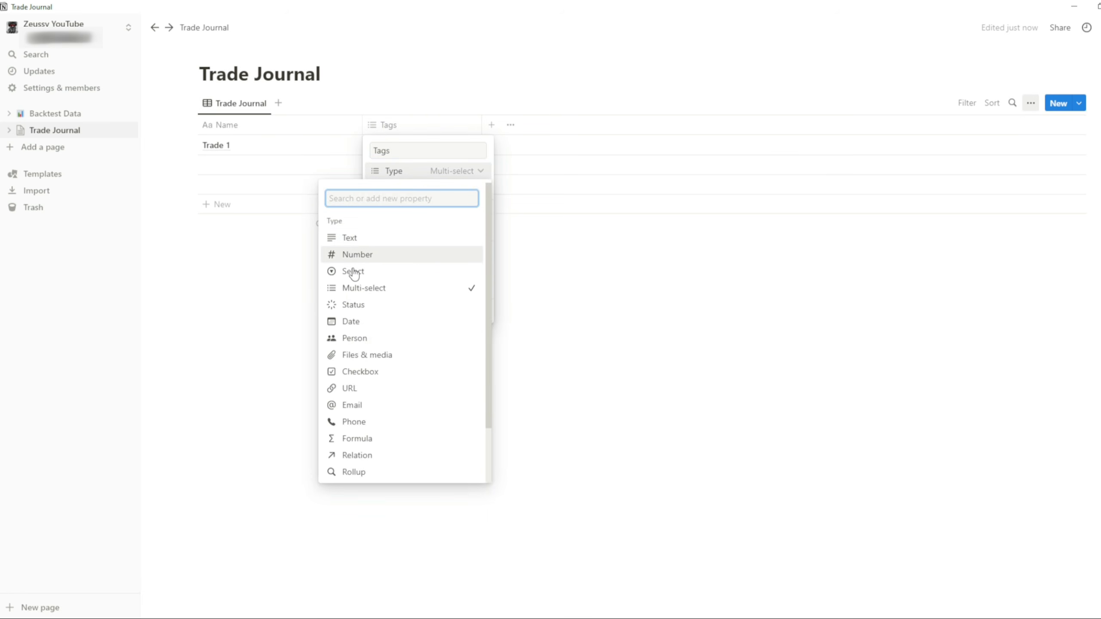
key(Return)
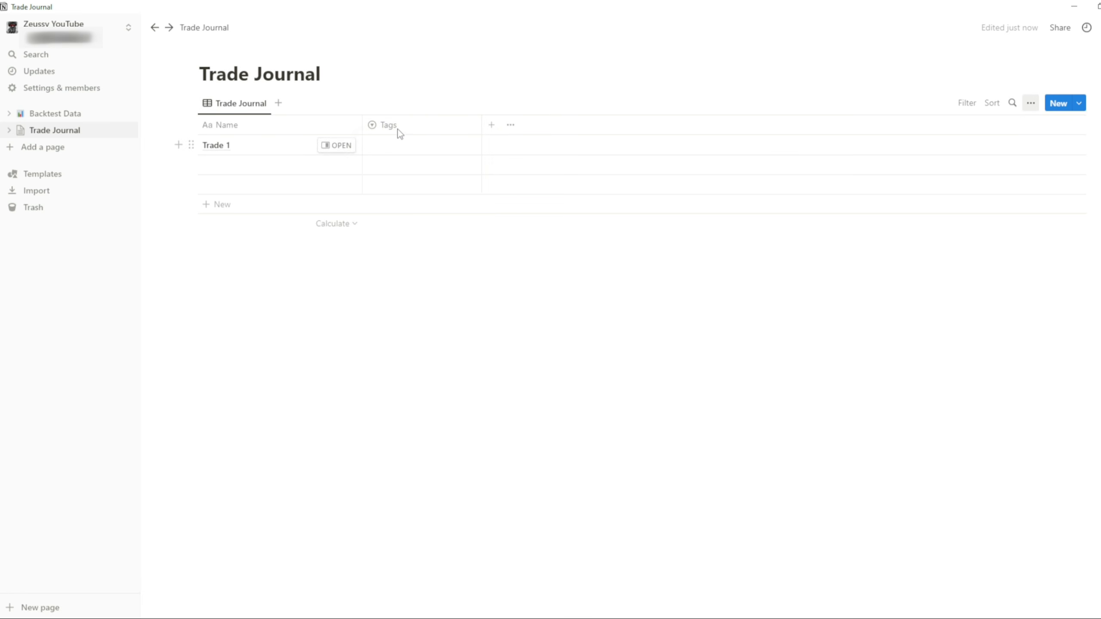
click(398, 133)
click(398, 129)
click(389, 153)
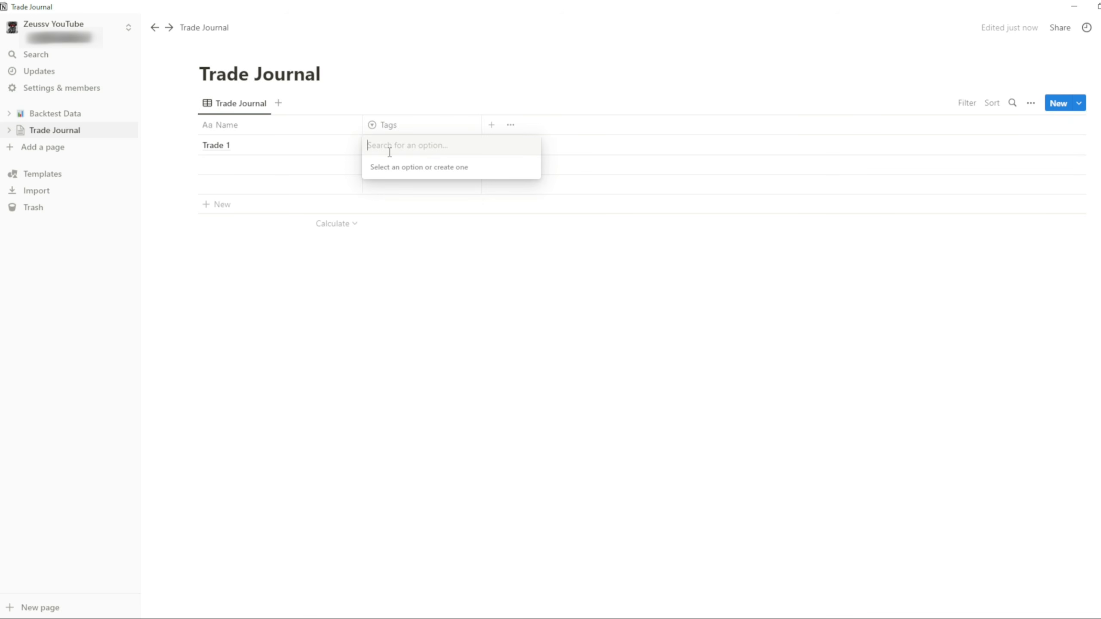
text(ds)
key(ctrl+a)
key(BackSpace)
click(392, 129)
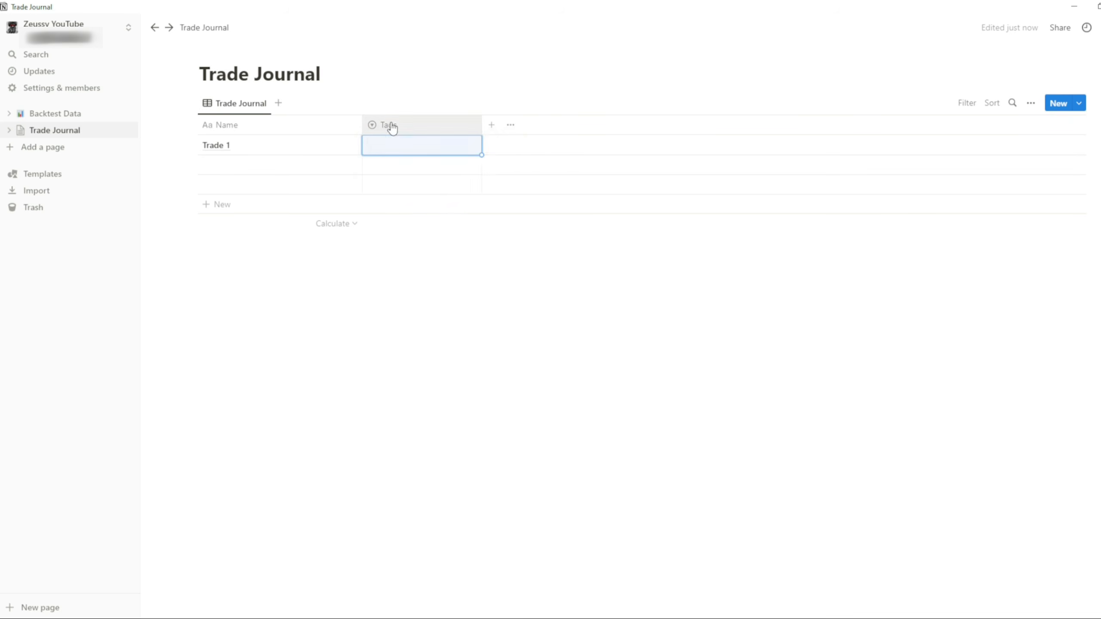
Step: Convert Tags into a Date property named "Date" and set Trade 1's date to November 14, 2022
click(392, 129)
click(419, 174)
click(365, 310)
click(390, 147)
click(411, 267)
click(421, 126)
click(420, 126)
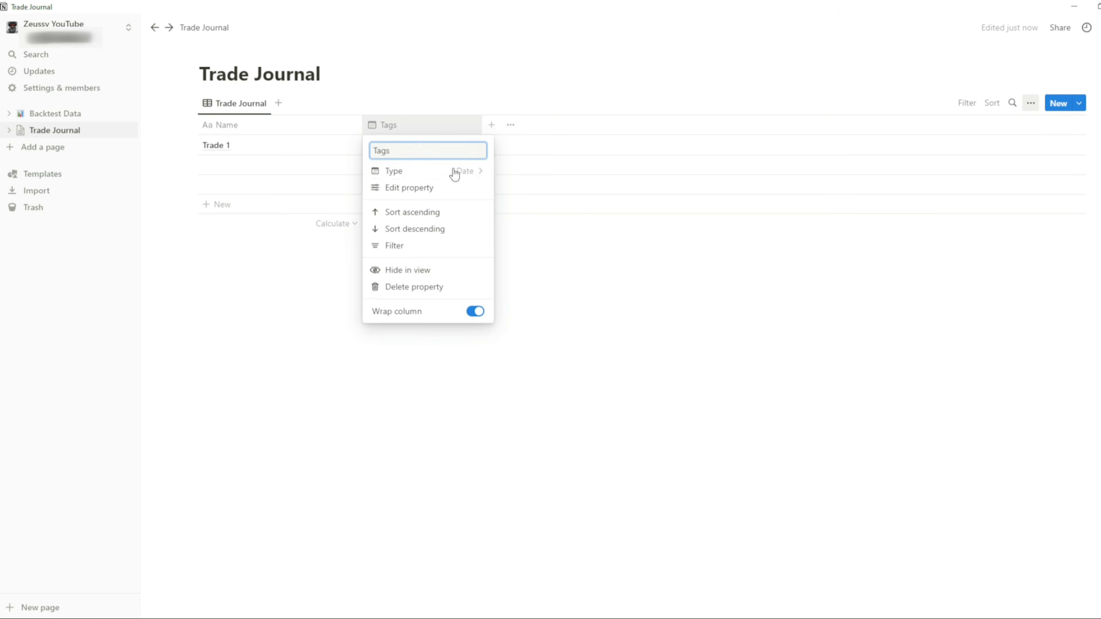
Step: Add a Select property named "DOW" after the Date column
click(491, 125)
click(943, 229)
text(DOW)
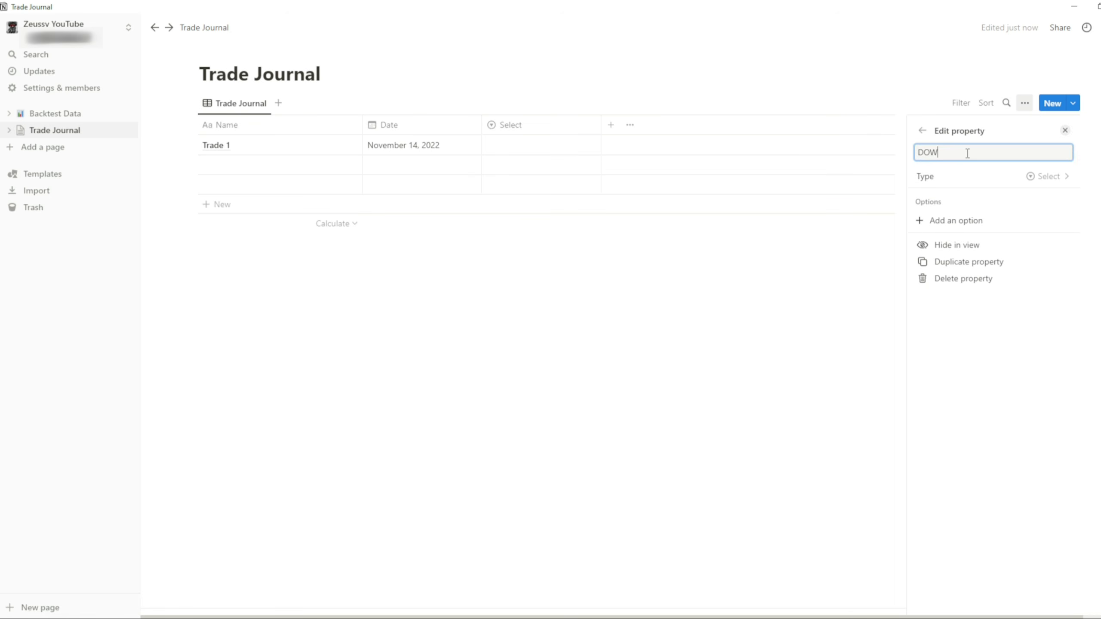
Step: Add the options Monday, Tuesday, Wednesday, Thursday and Friday to DOW and reorder them with Monday first
click(955, 220)
text(Monday)
key(Return)
text(Tuesday)
key(Return)
text(Wednesday)
key(Return)
text(Thursday )
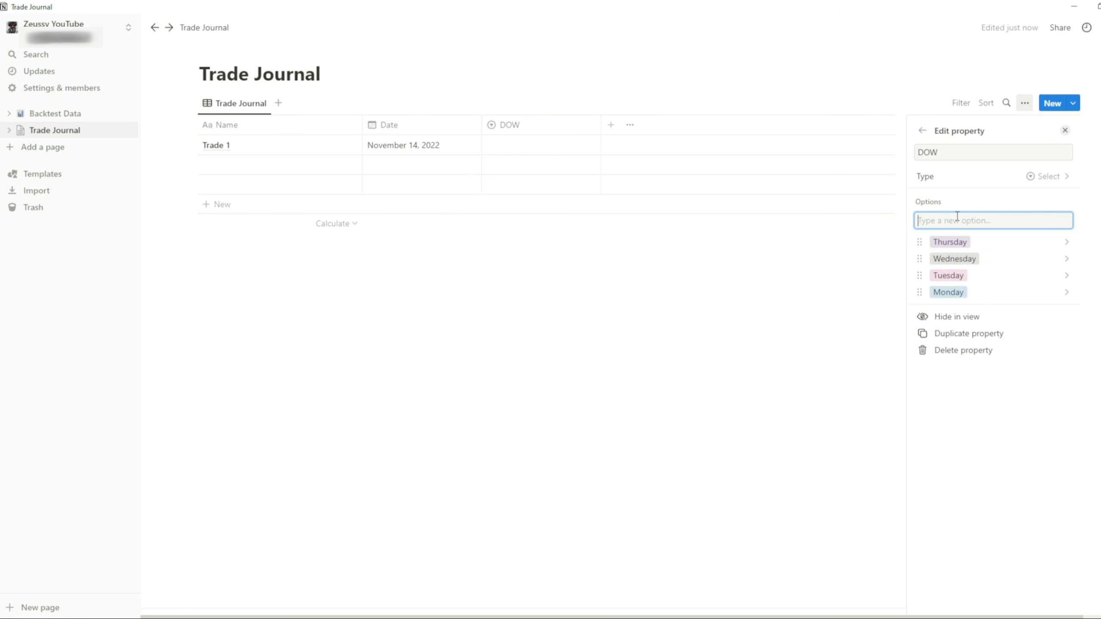
text(Friday)
key(Return)
mouse_move(920, 309)
mouse_down()
mouse_move(920, 242)
mouse_move(920, 292)
mouse_up()
Step: Add a Select property named "Outcome" after the DOW column
click(611, 125)
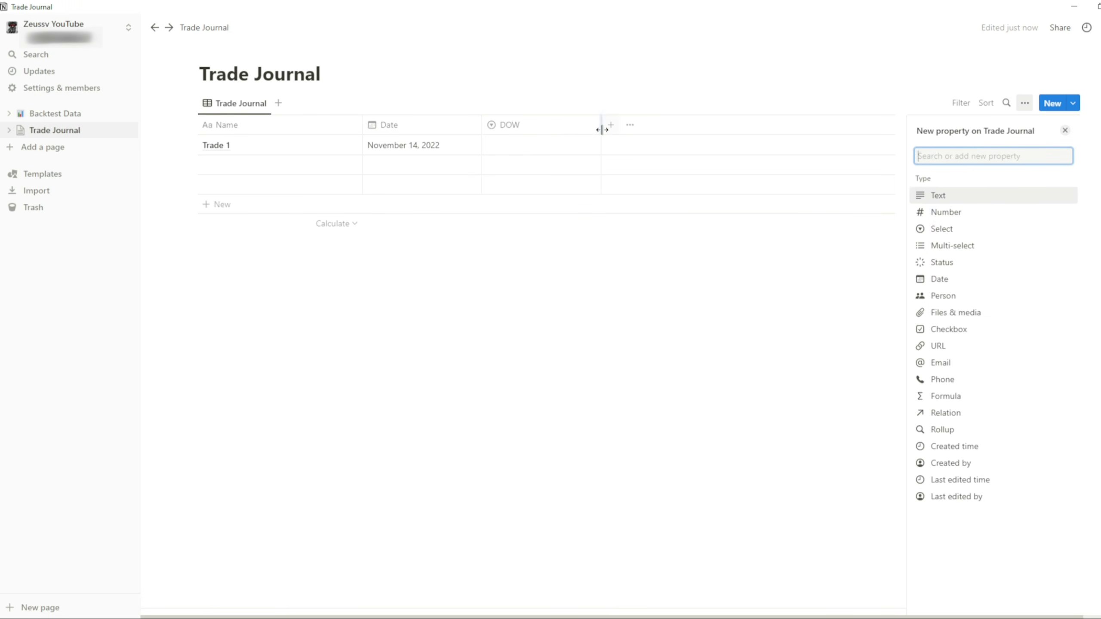
click(942, 228)
text(Outcome)
Step: Add the options Win, Loss and BE to Outcome and arrange them in the order Win, BE, Loss
click(988, 220)
text(Win)
key(Return)
text(Loss)
key(Return)
text(Brer)
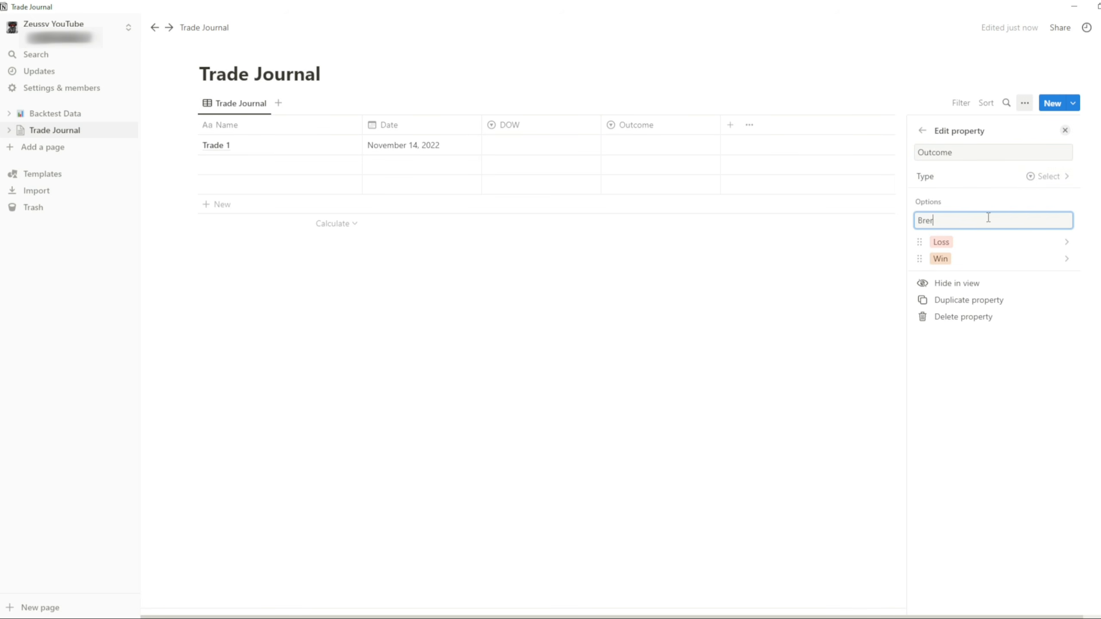
text(akeven)
key(ctrl+a)
text(BE)
key(Return)
drag(920, 276, 920, 242)
Step: Add a Select property named "Ticker/Pair" after the Outcome column
click(730, 125)
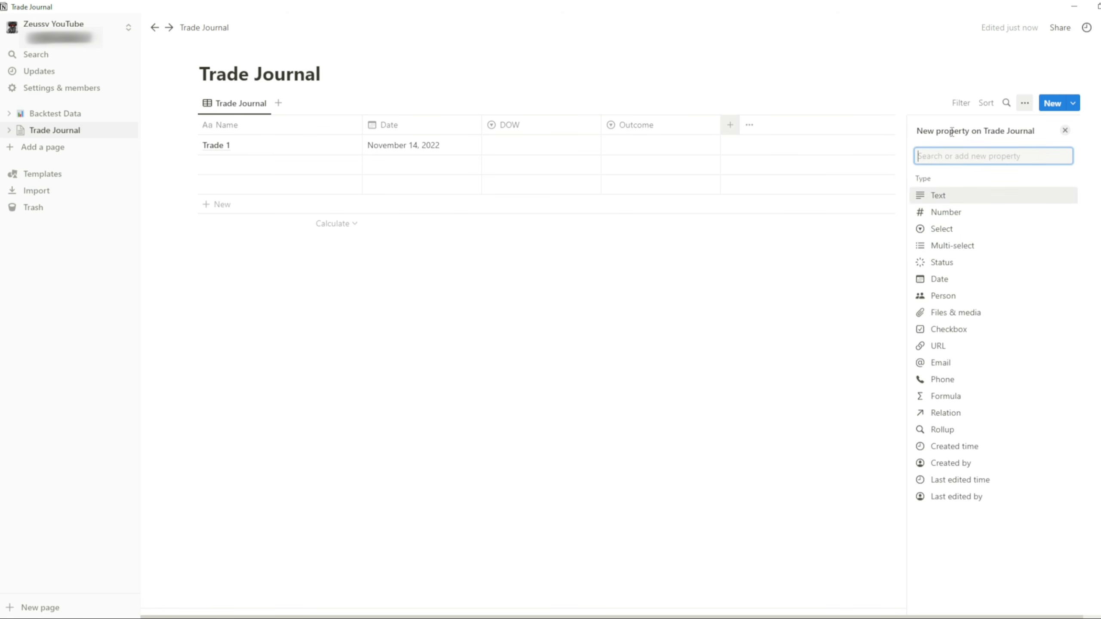
click(806, 204)
click(732, 125)
click(981, 229)
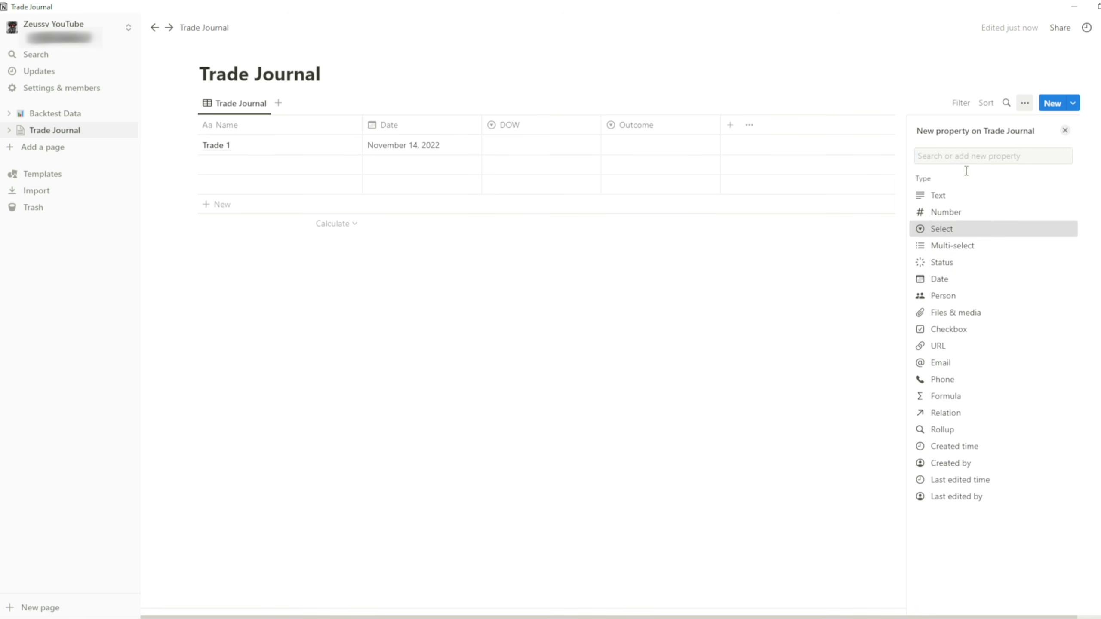
text(Ticker/Pair)
click(962, 222)
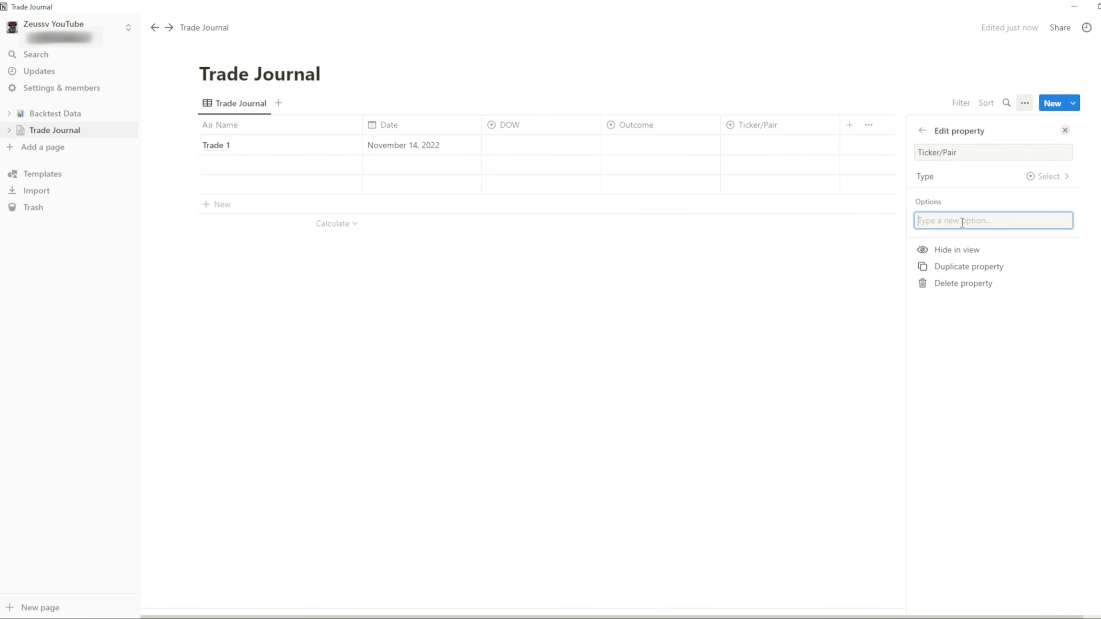
Step: Rename the Ticker/Pair property to "Pair"
click(943, 153)
click(811, 133)
click(806, 130)
text(Pair)
click(771, 189)
Step: Add the options Pair 1 and Pair 2 to the Pair property
click(956, 221)
text(Pair 1)
key(Return)
text(Pair 2)
key(Return)
Step: Set Trade 1's DOW to Monday, Outcome to Win and Pair to Pair 1
click(554, 147)
click(572, 184)
click(663, 145)
click(689, 184)
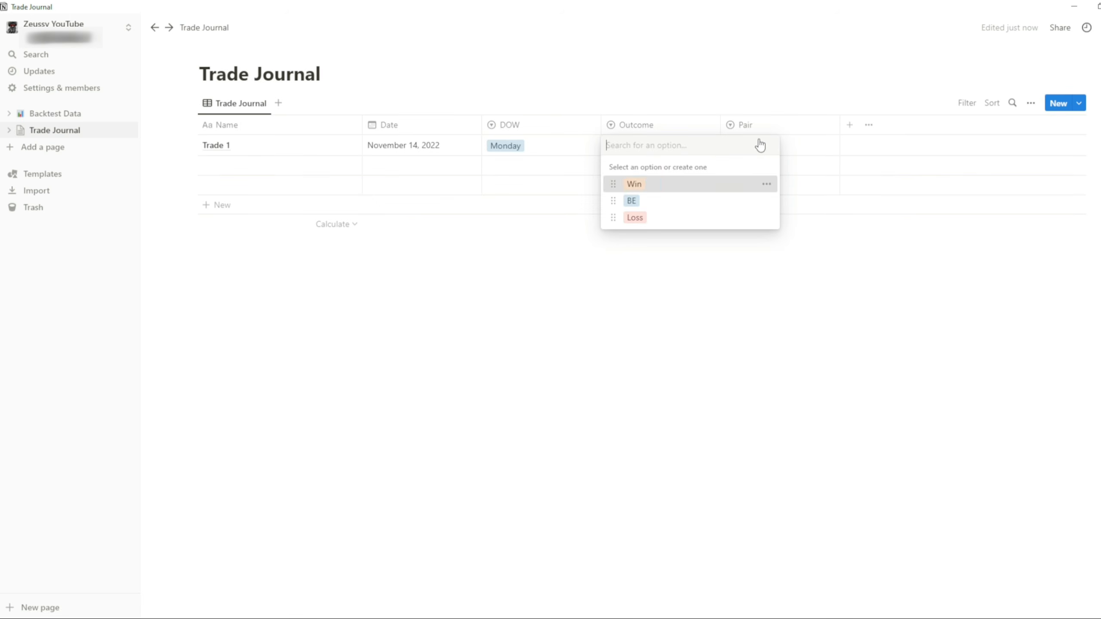
click(760, 145)
click(755, 183)
Step: Add a Select property named "Framework" after the Pair column
click(851, 127)
text(Framewo)
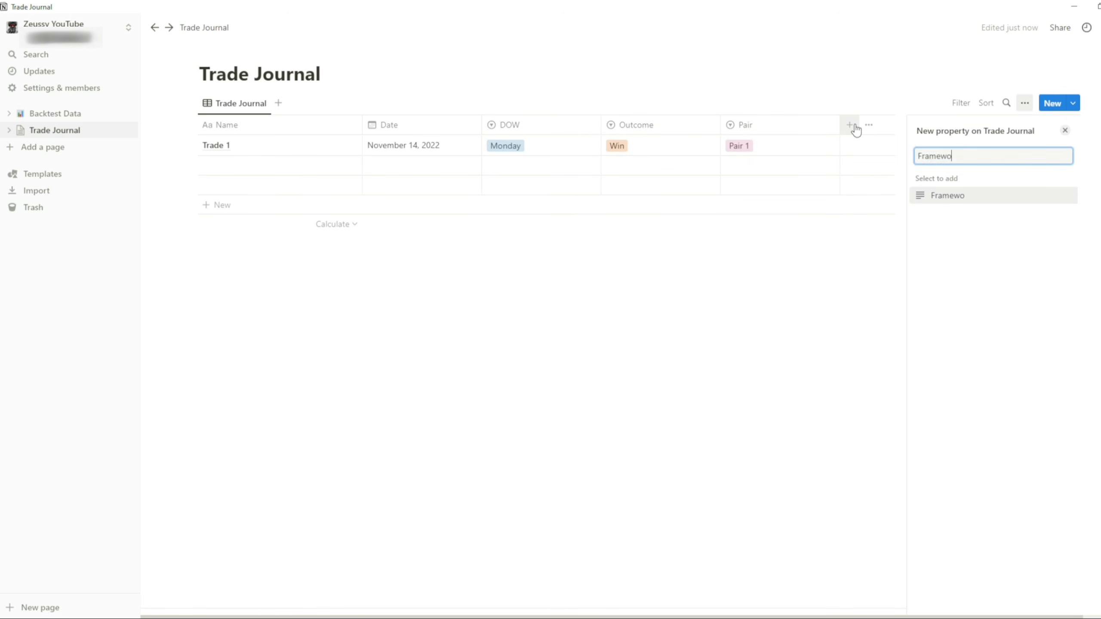
text(rk)
key(Return)
click(932, 229)
Step: Add the option MMXM to Framework and assign it to Trade 1
click(960, 220)
text(1)
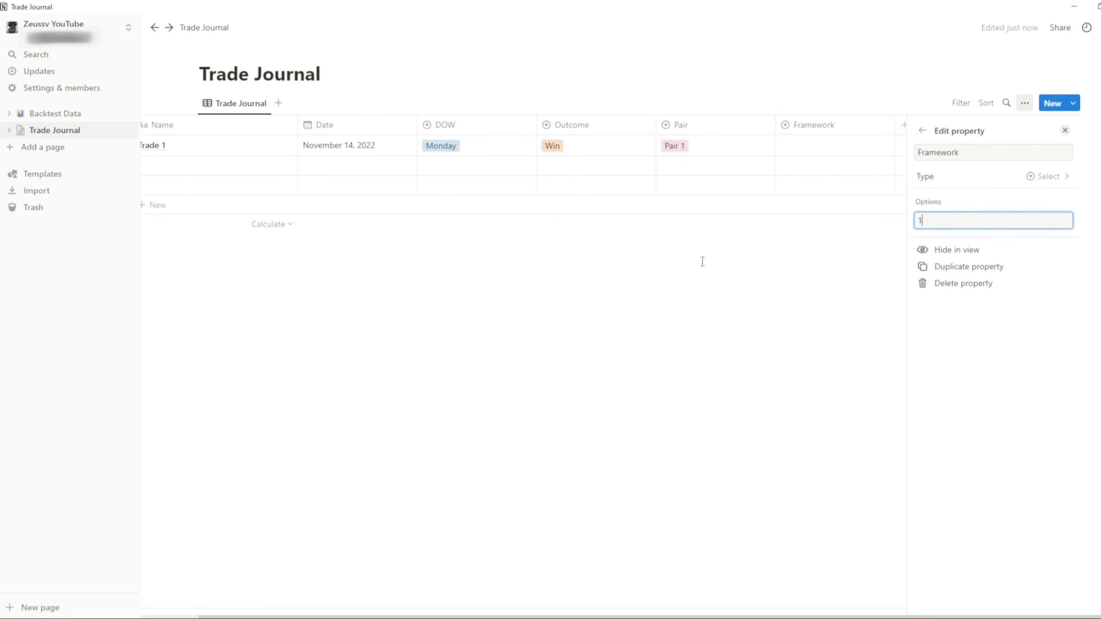
key(BackSpace)
key(BackSpace)
text(MMXM)
key(Return)
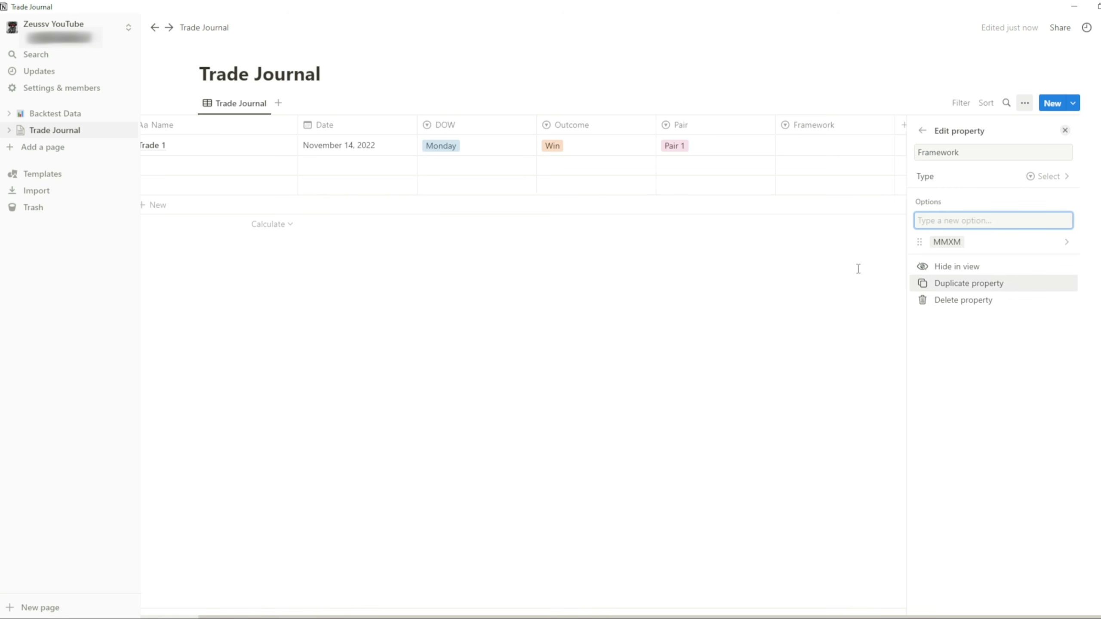
click(817, 150)
click(817, 148)
click(908, 148)
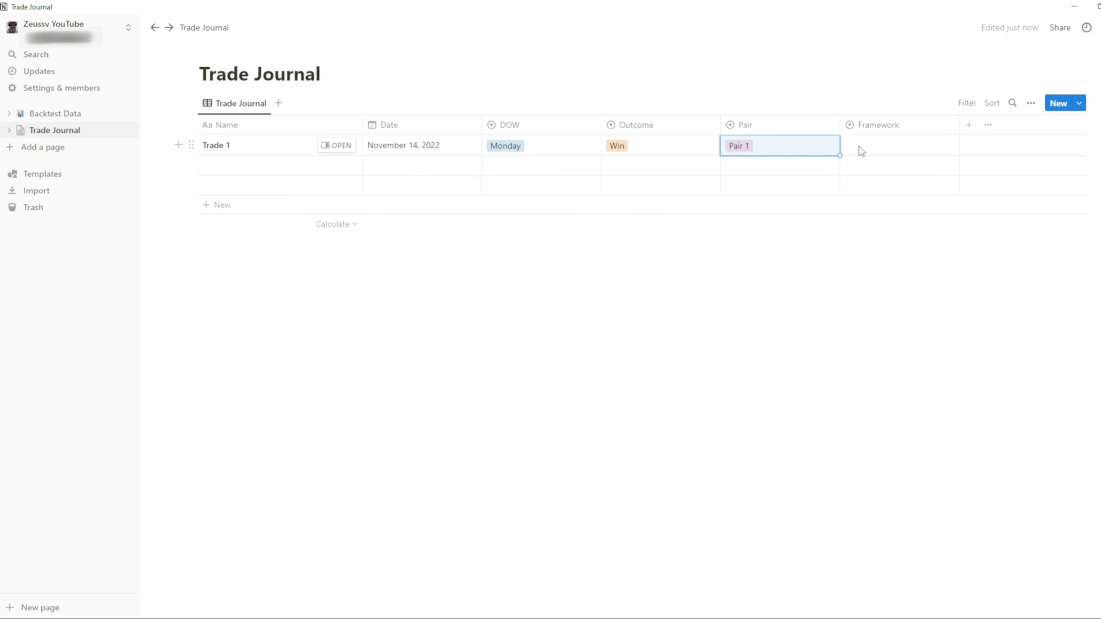
click(861, 146)
click(873, 184)
Step: Add a Number property named "RR" after the Framework column
click(970, 131)
click(954, 213)
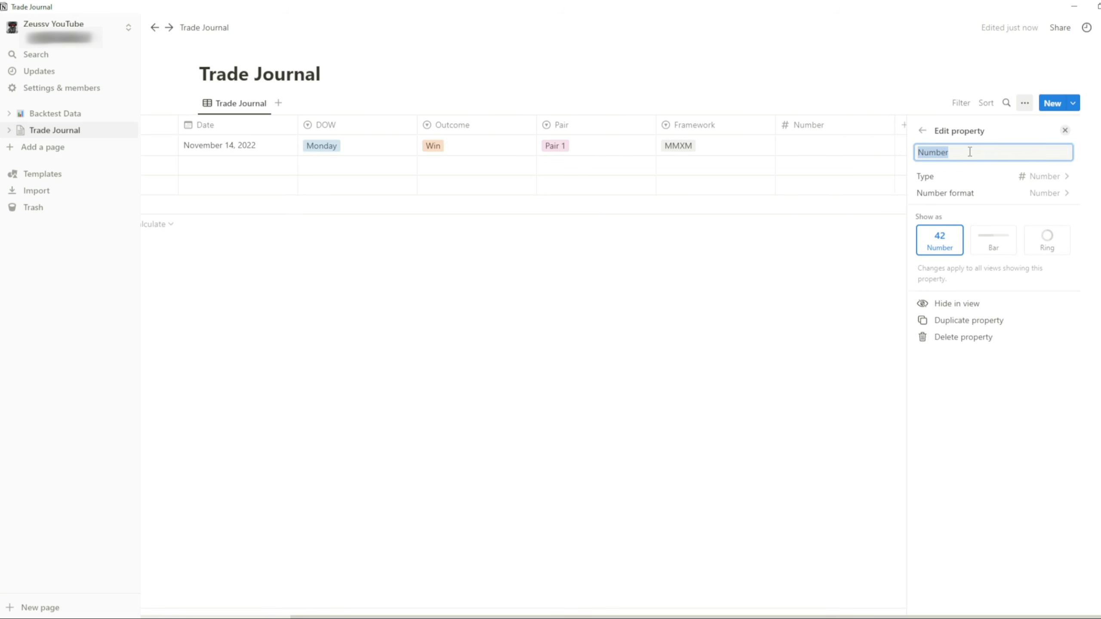
text(RR)
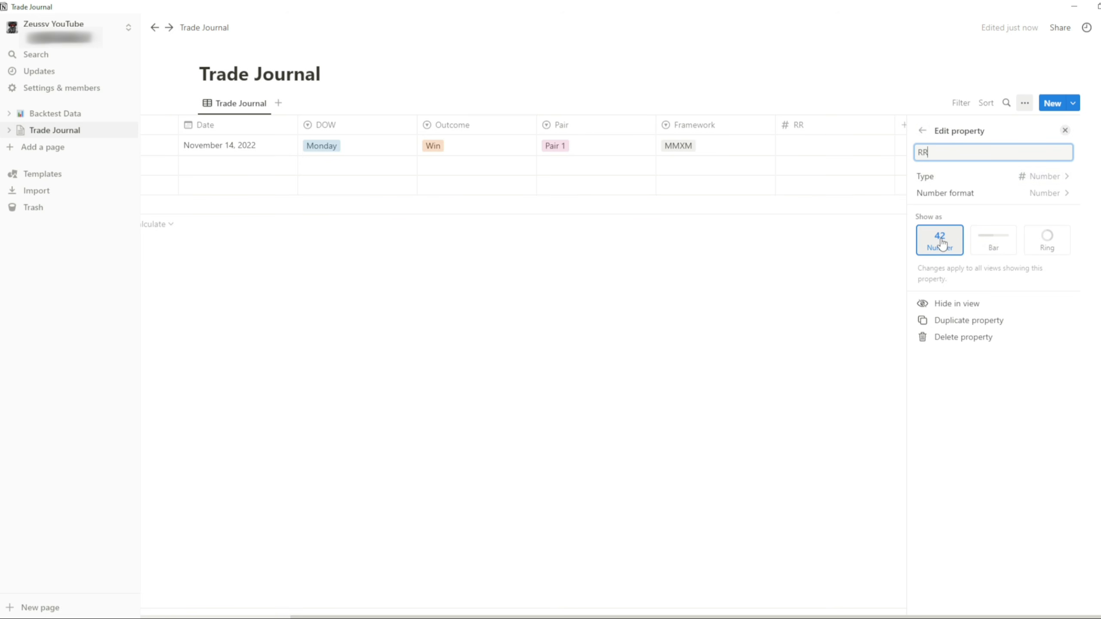
Step: Show RR as a ring divided by 3 and set Trade 1's RR to 2
click(1048, 247)
click(1048, 299)
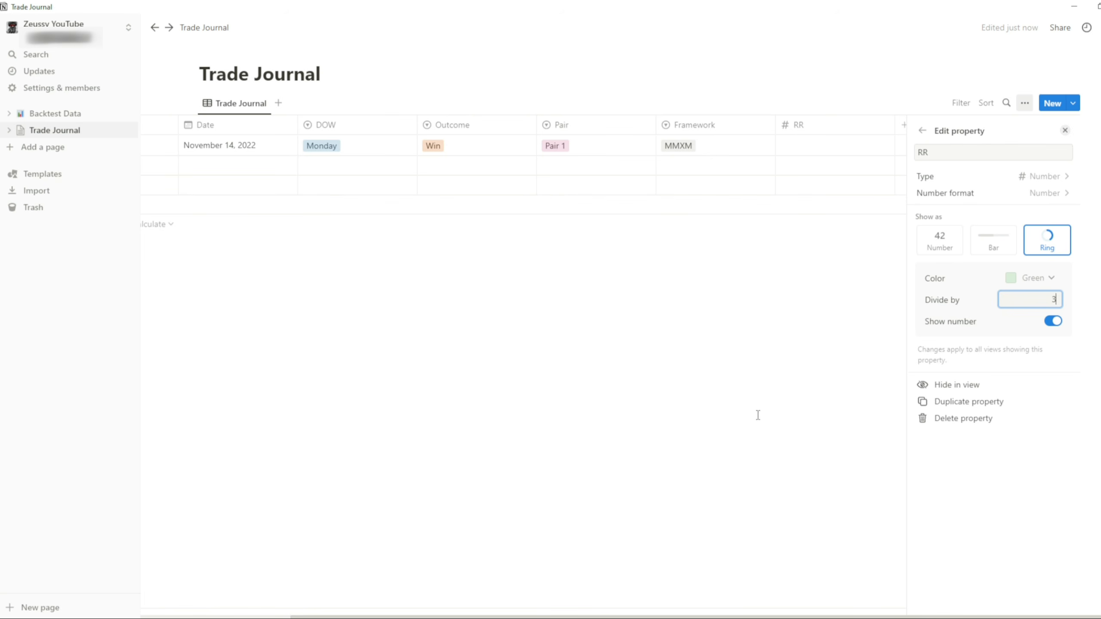
click(810, 146)
text(2)
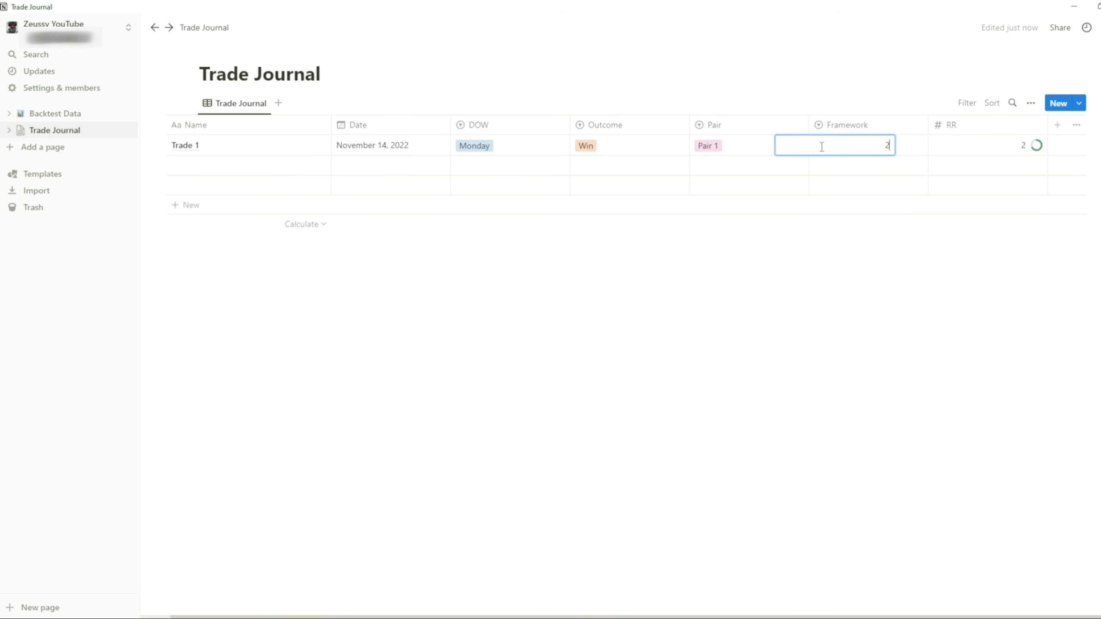
Step: Set Trade 1's RR value to 3
key(Return)
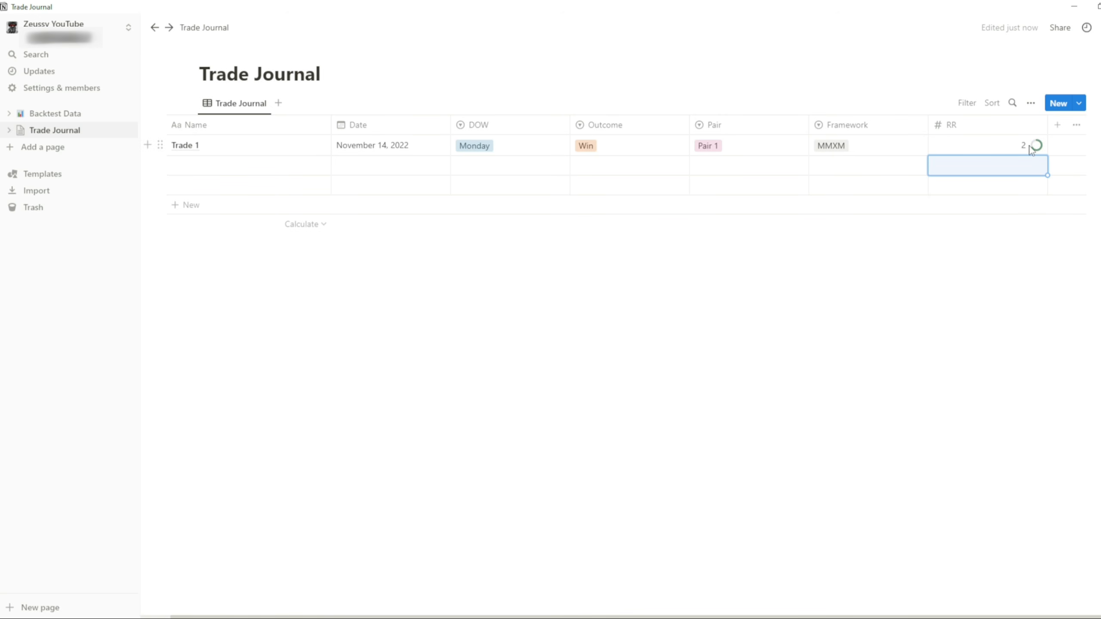
mouse_move(1034, 150)
click(1024, 149)
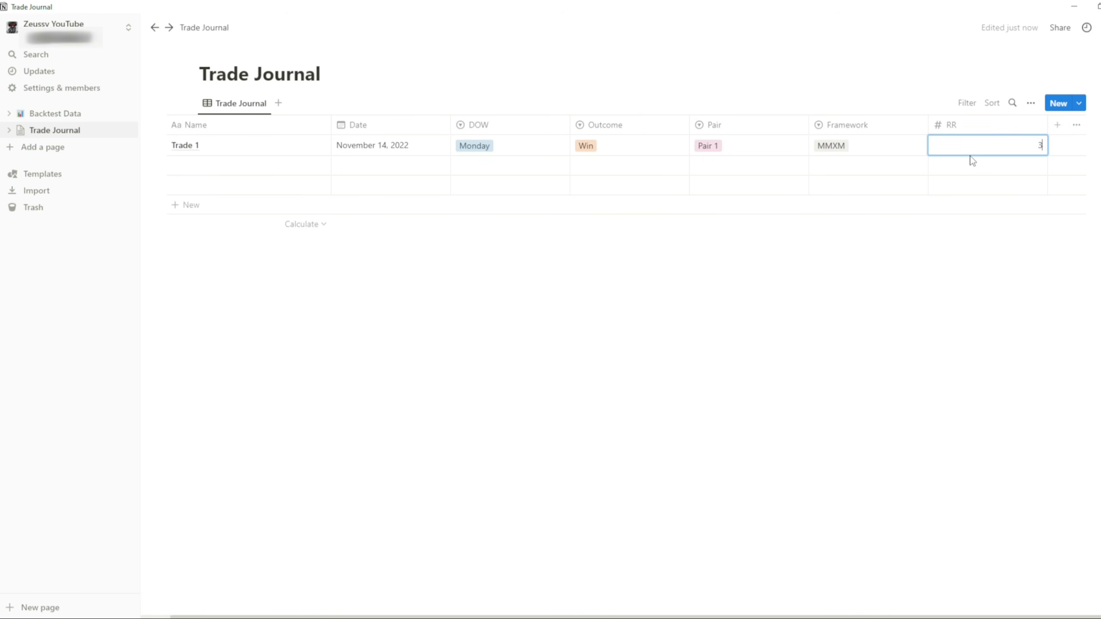
text(3)
key(Return)
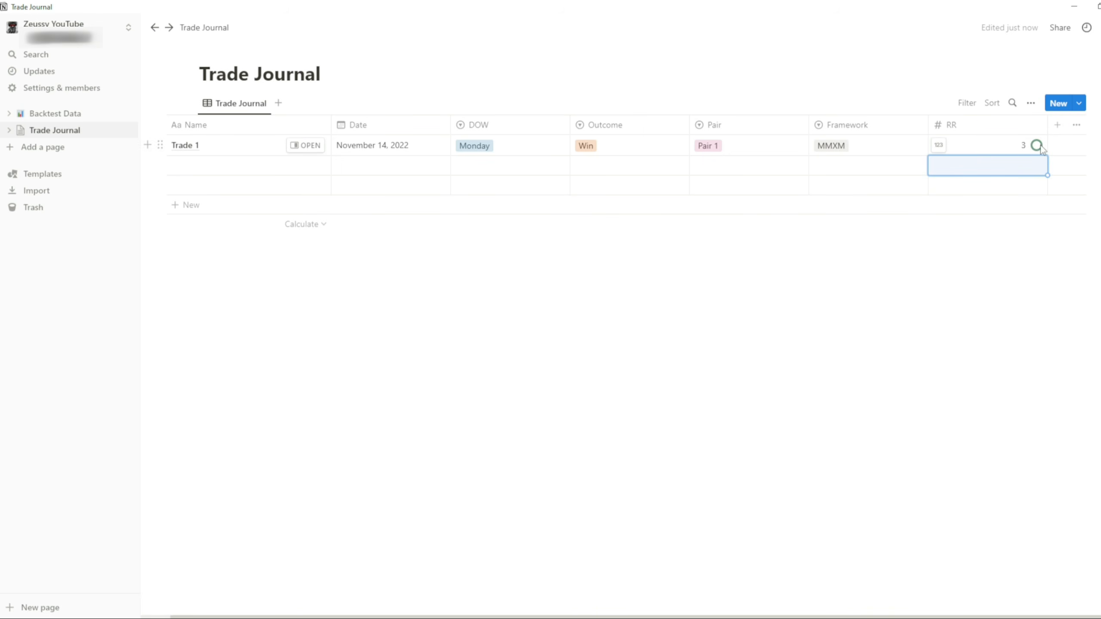
mouse_move(1035, 147)
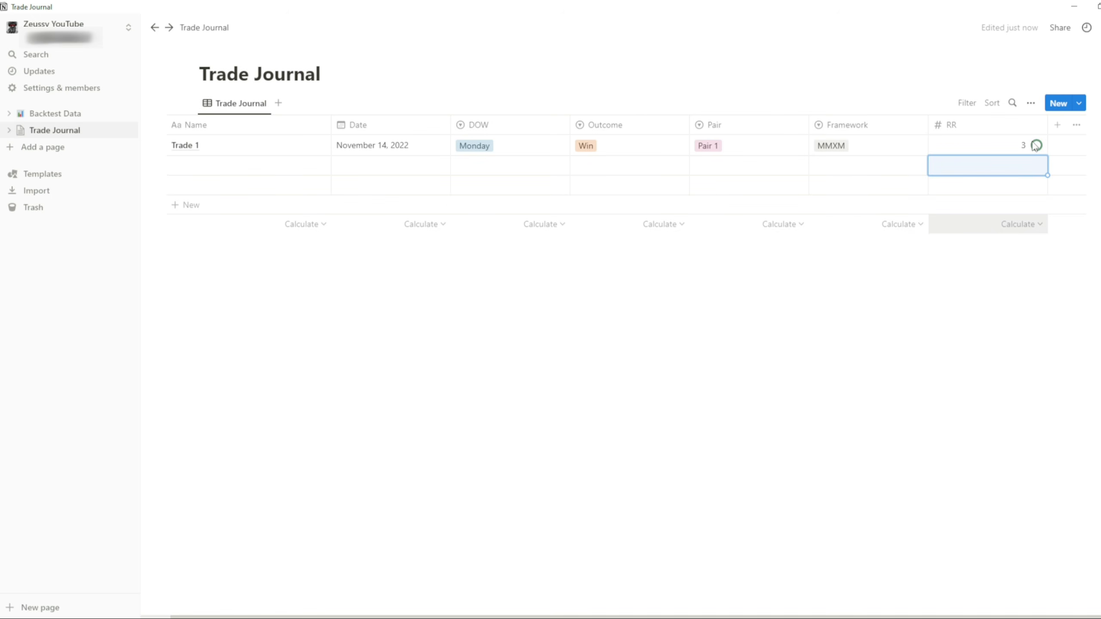
Step: Narrow the RR, Outcome, Pair and Framework columns of the Trade Journal table
drag(1041, 124, 999, 135)
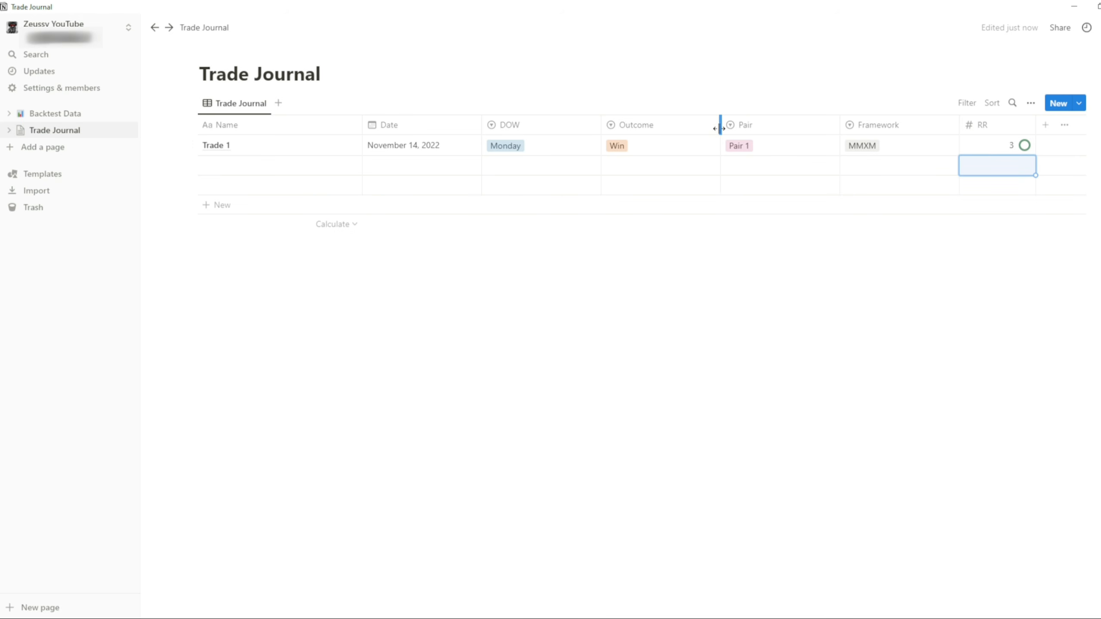
drag(719, 135, 666, 135)
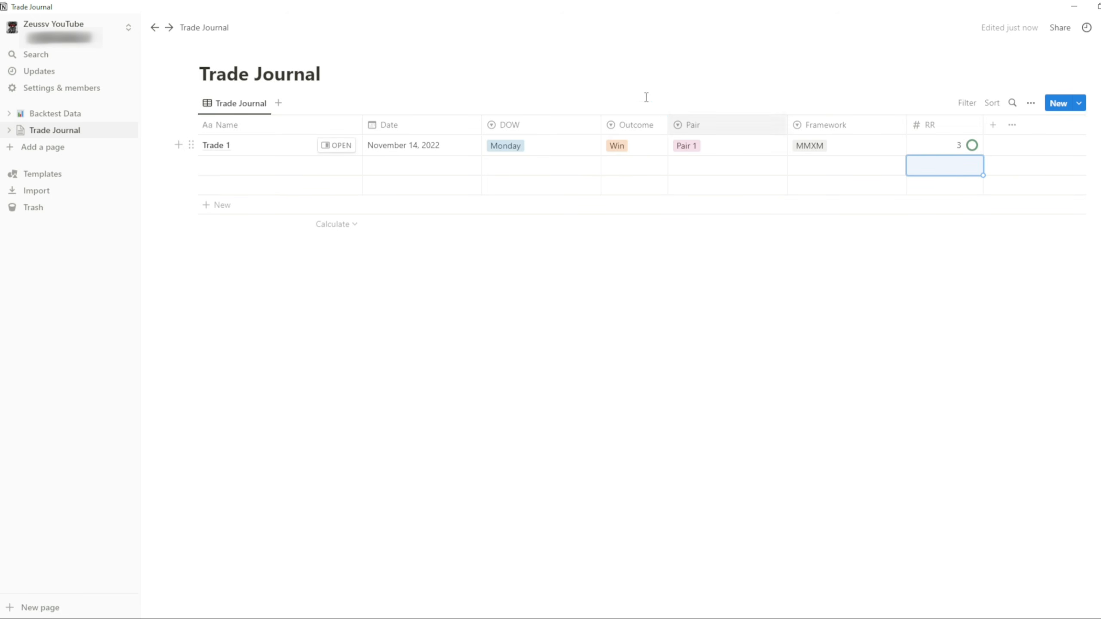
mouse_move(785, 126)
mouse_down()
mouse_move(772, 138)
mouse_move(772, 126)
mouse_up()
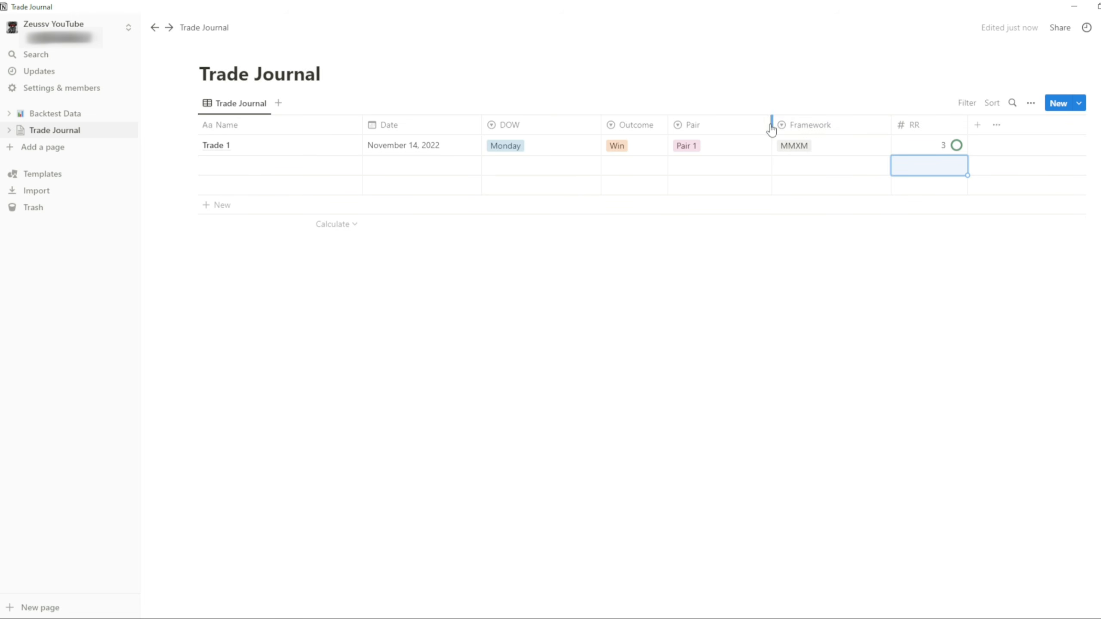
drag(771, 125, 730, 127)
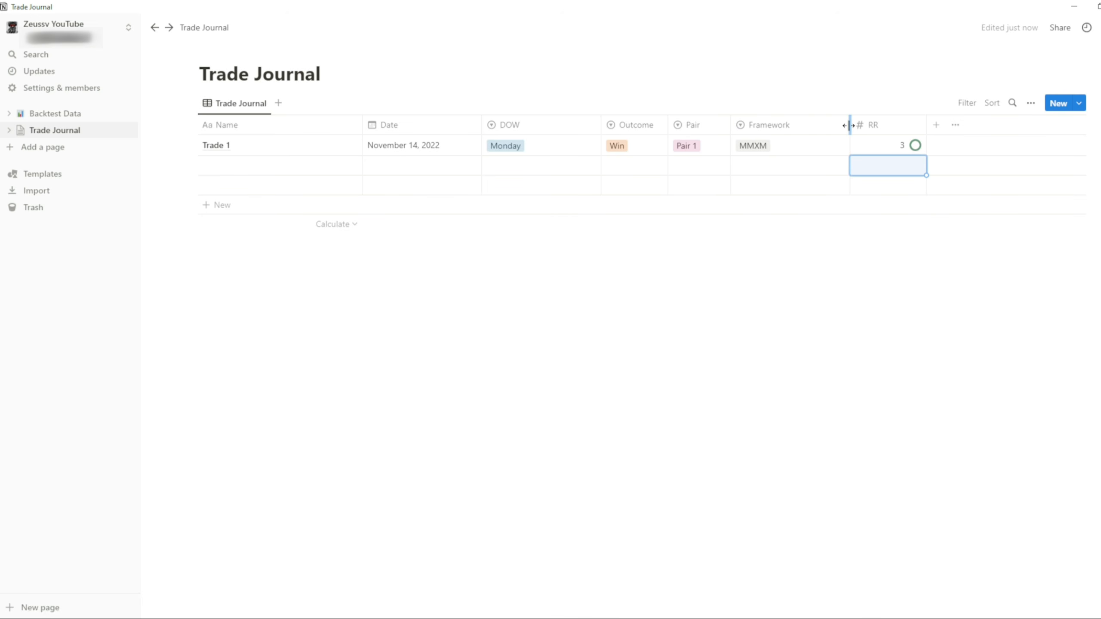
drag(849, 125, 800, 134)
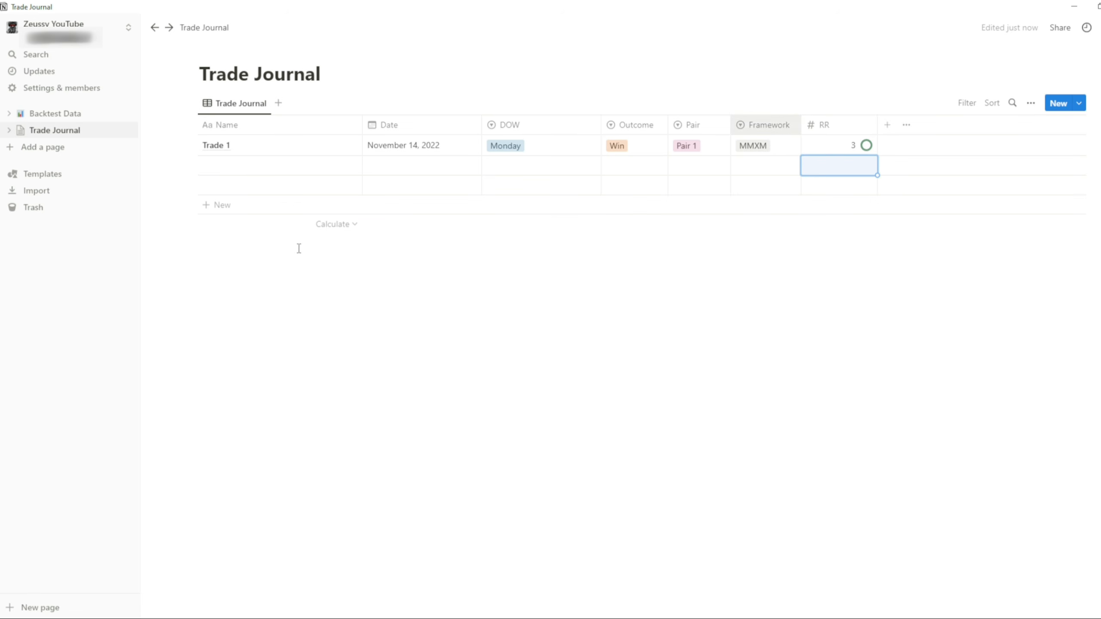
click(676, 294)
Step: Open the Trade 1 page and enter the note "add char" in its body
mouse_move(342, 149)
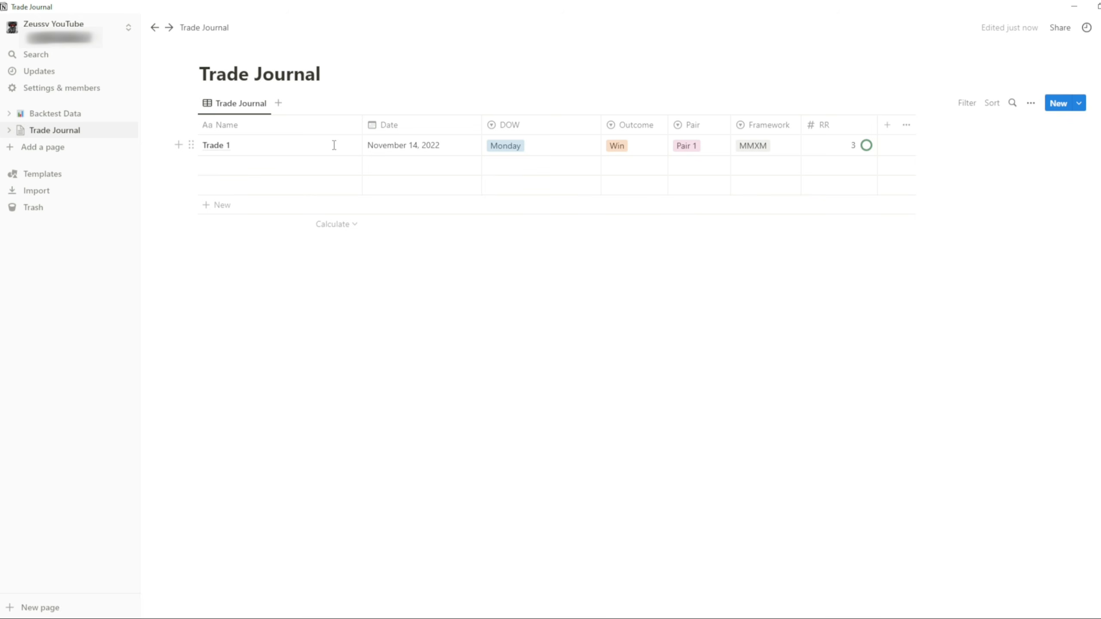
click(334, 145)
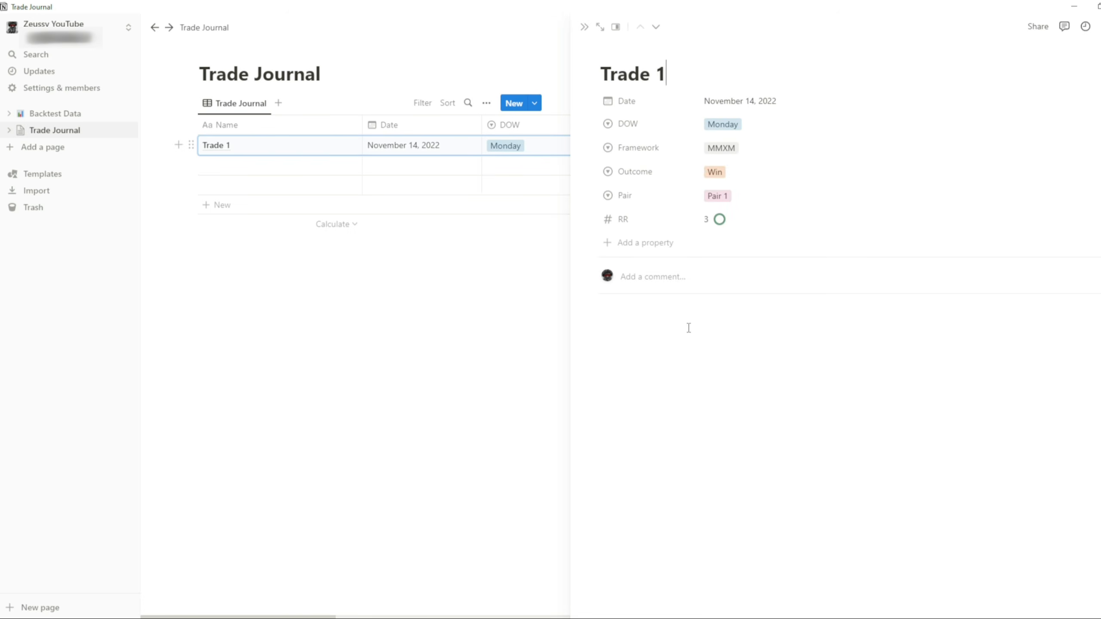
click(687, 328)
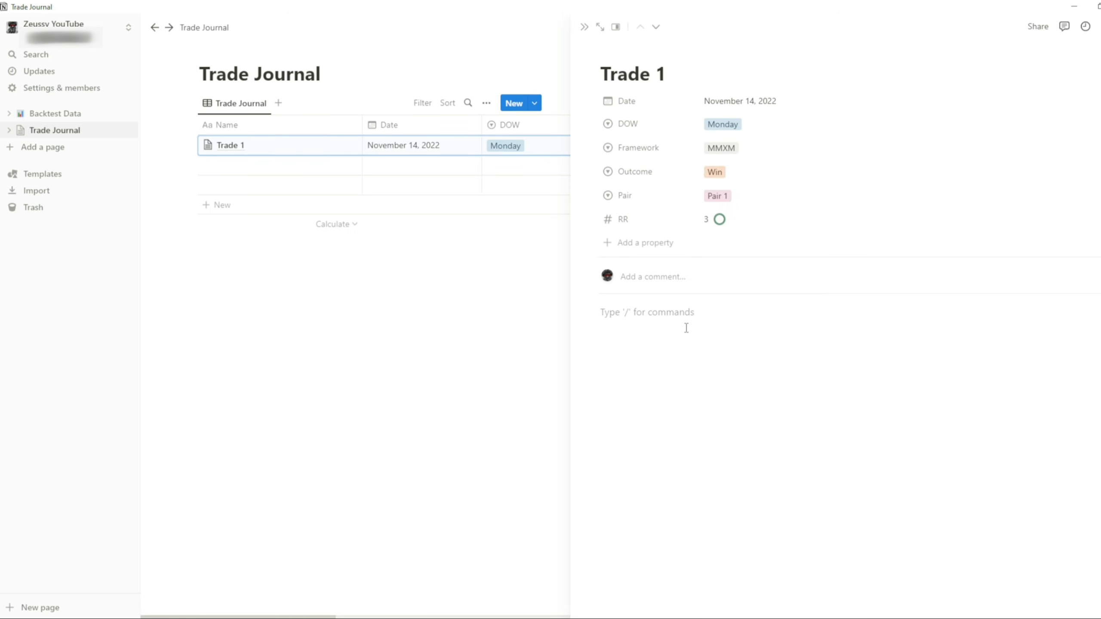
text(add char)
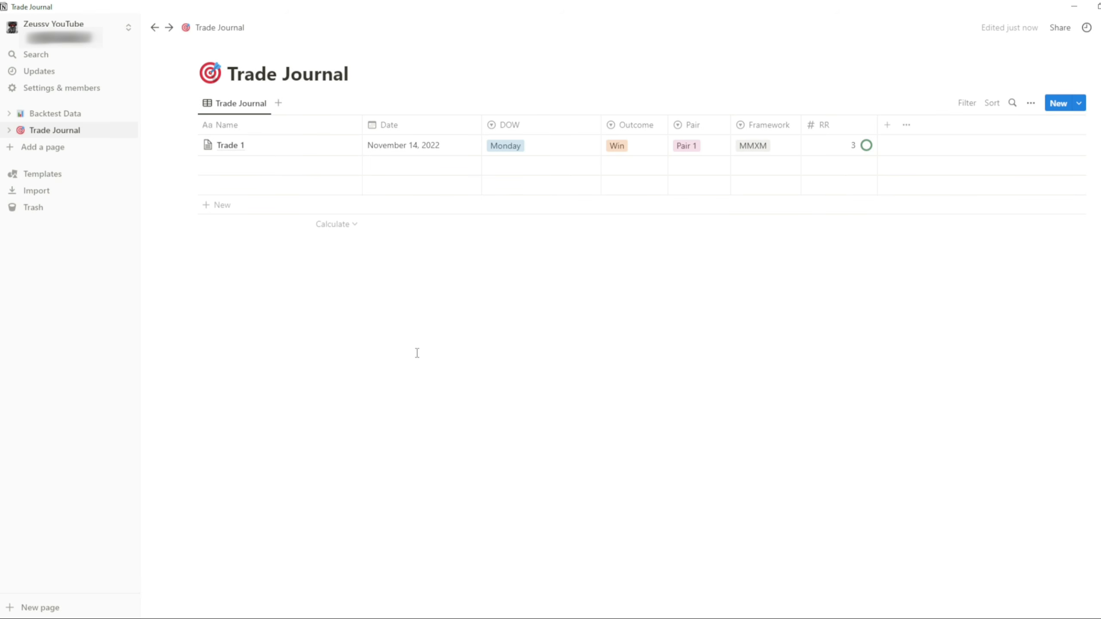
Step: Add a new page to the workspace and title it "Journal"
click(43, 148)
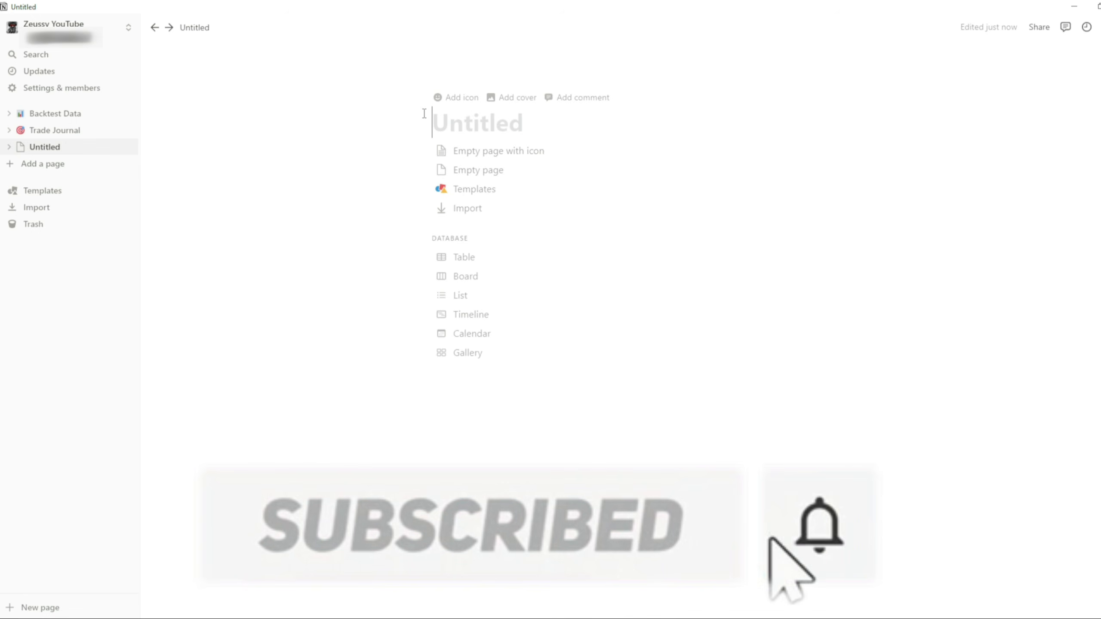
text(J)
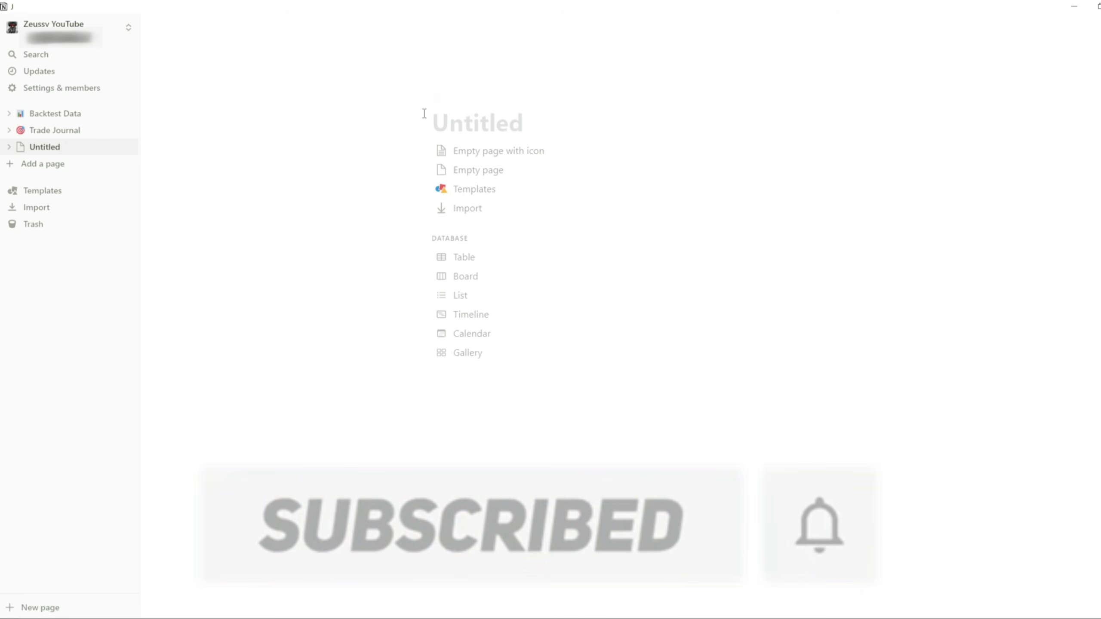
text(Ournal)
key(ctrl+a)
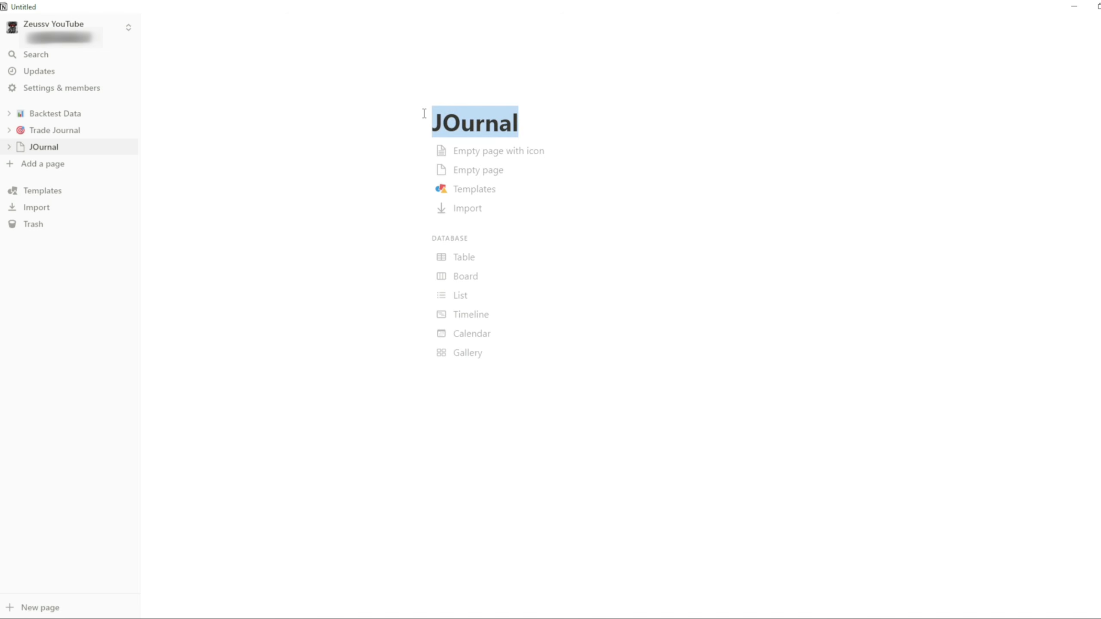
key(BackSpace)
text(JOu)
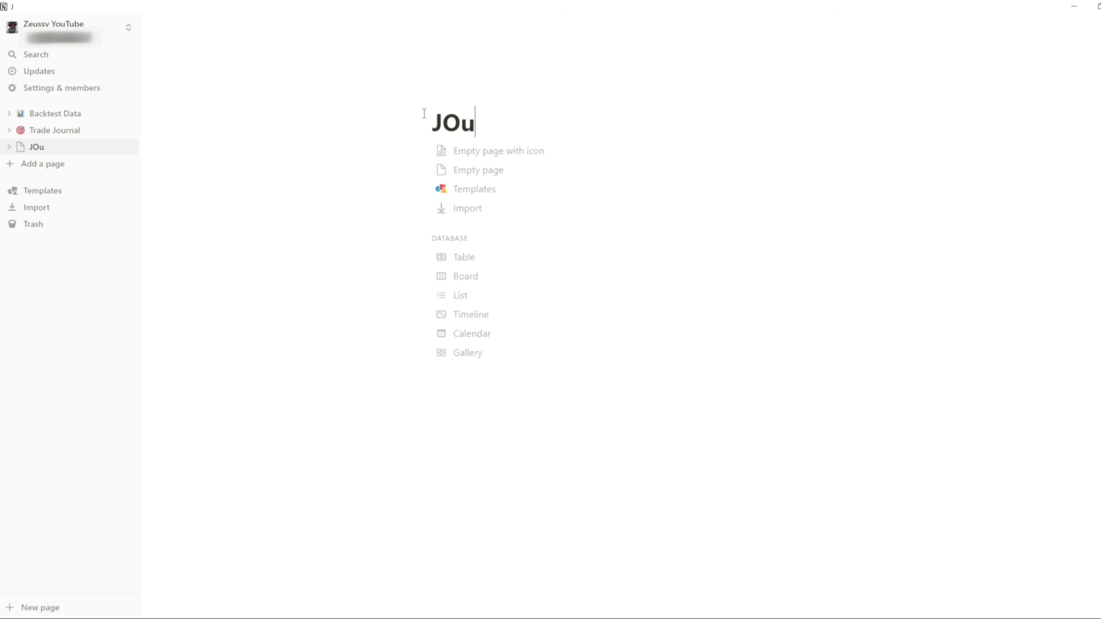
key(BackSpace)
key(BackSpace)
text(our)
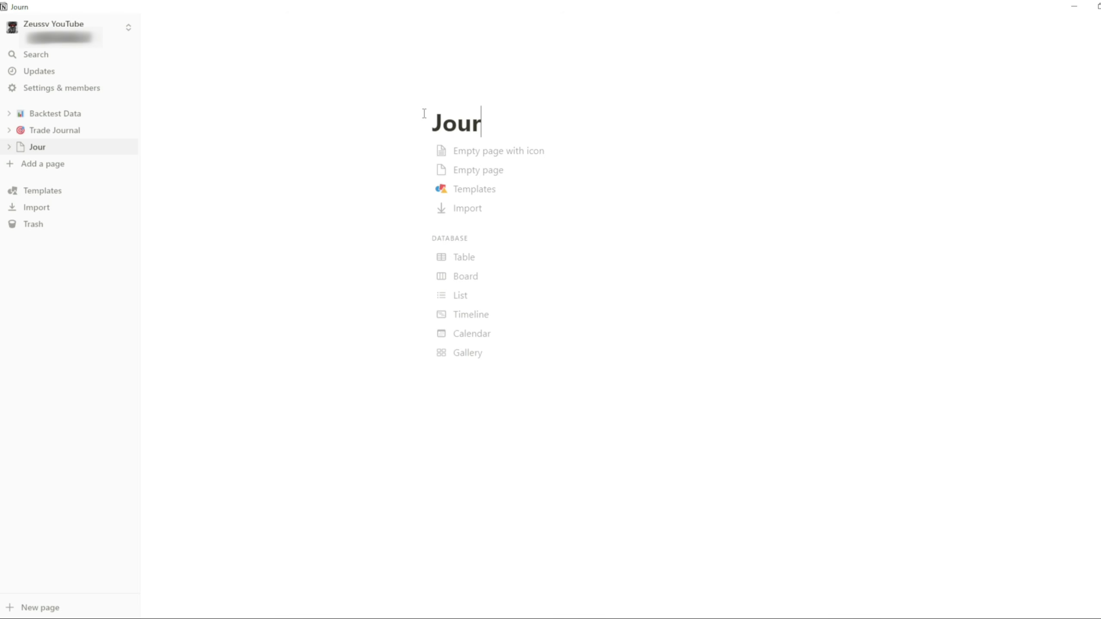
text(nal)
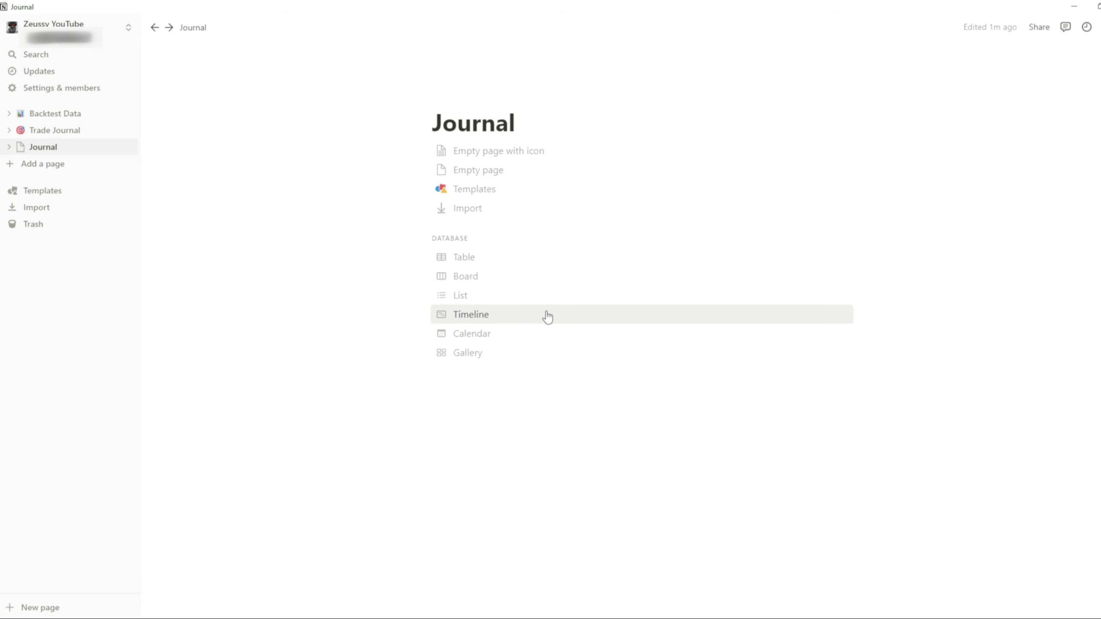
Step: Turn the Journal page into a list view based on a new database, with the title "Journal"
click(461, 301)
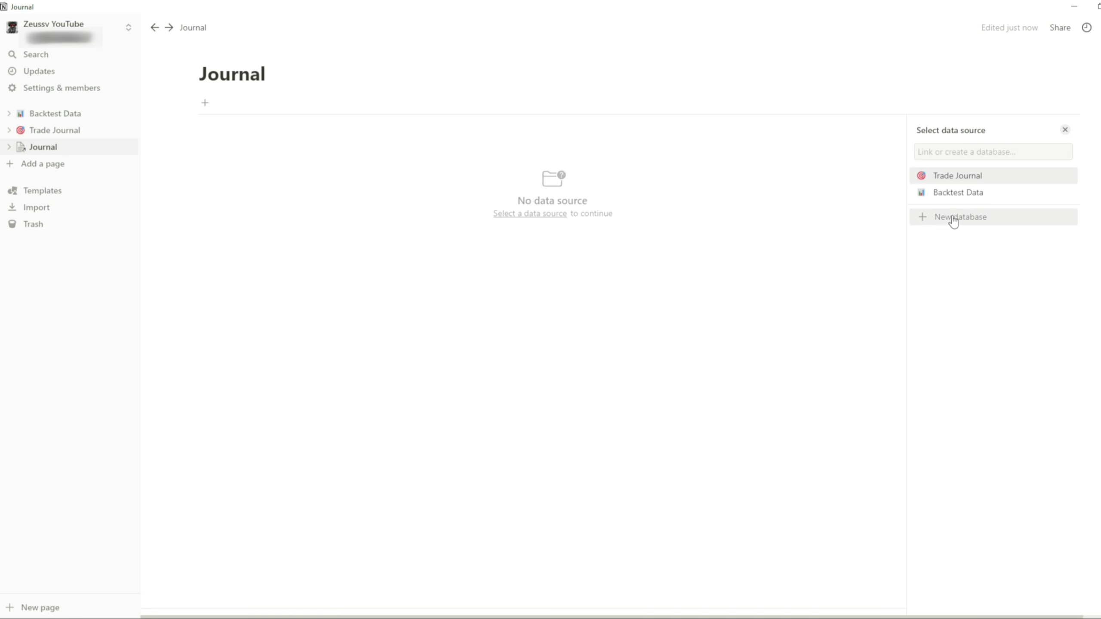
click(955, 224)
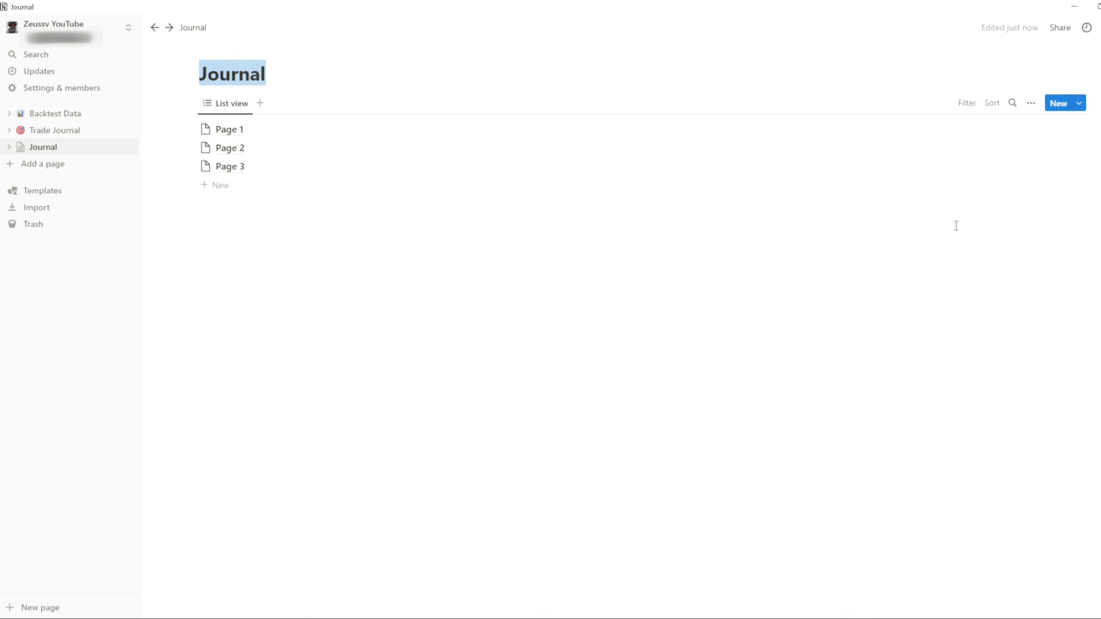
text(H)
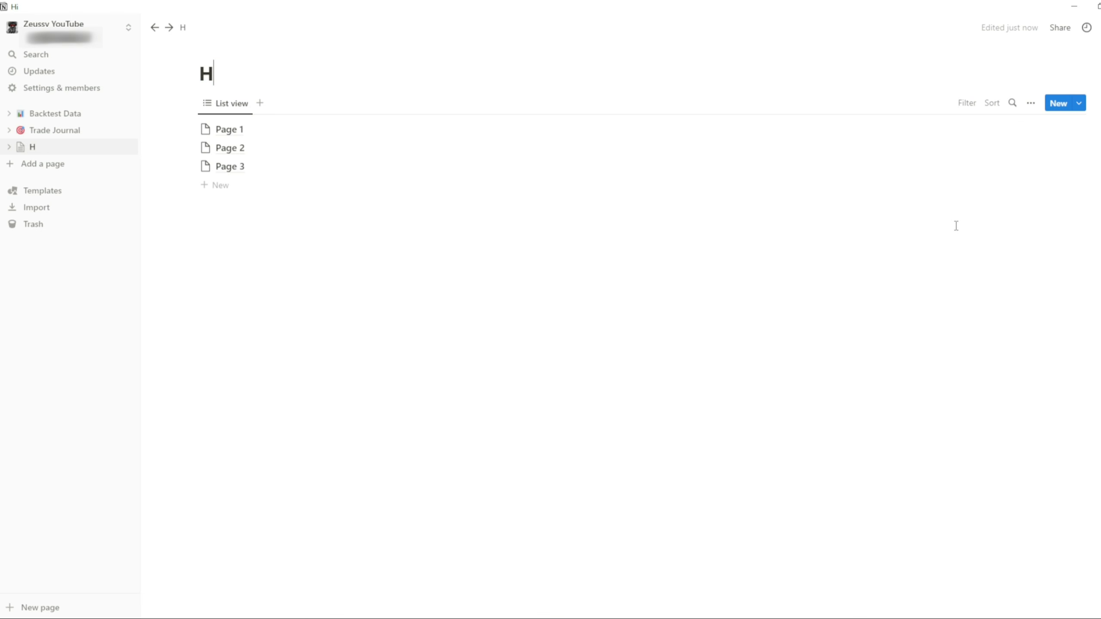
key(BackSpace)
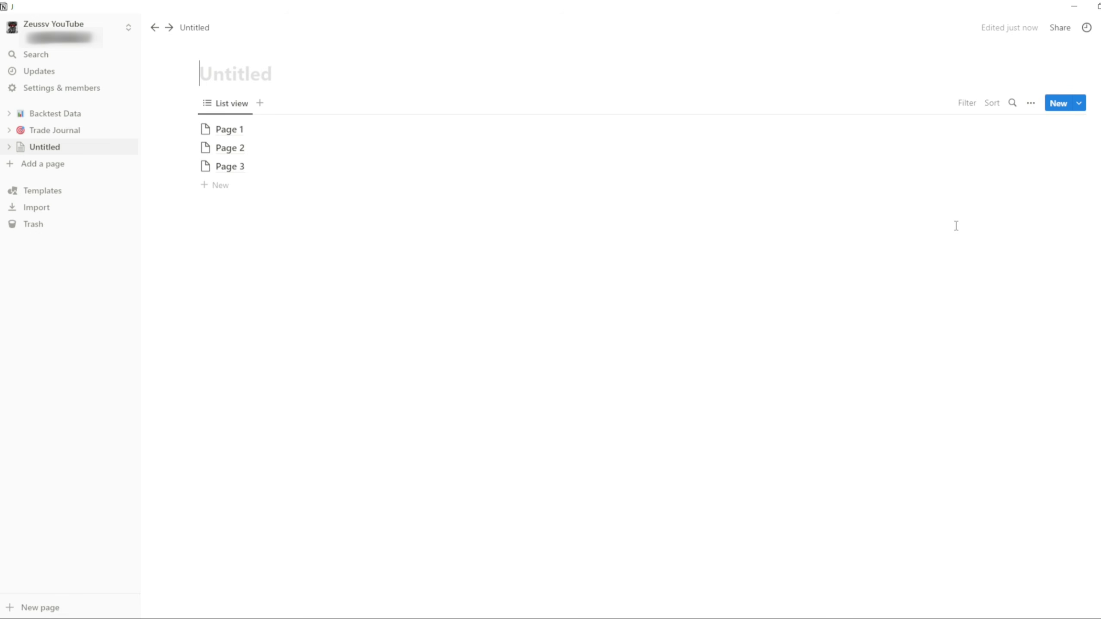
text(Journal)
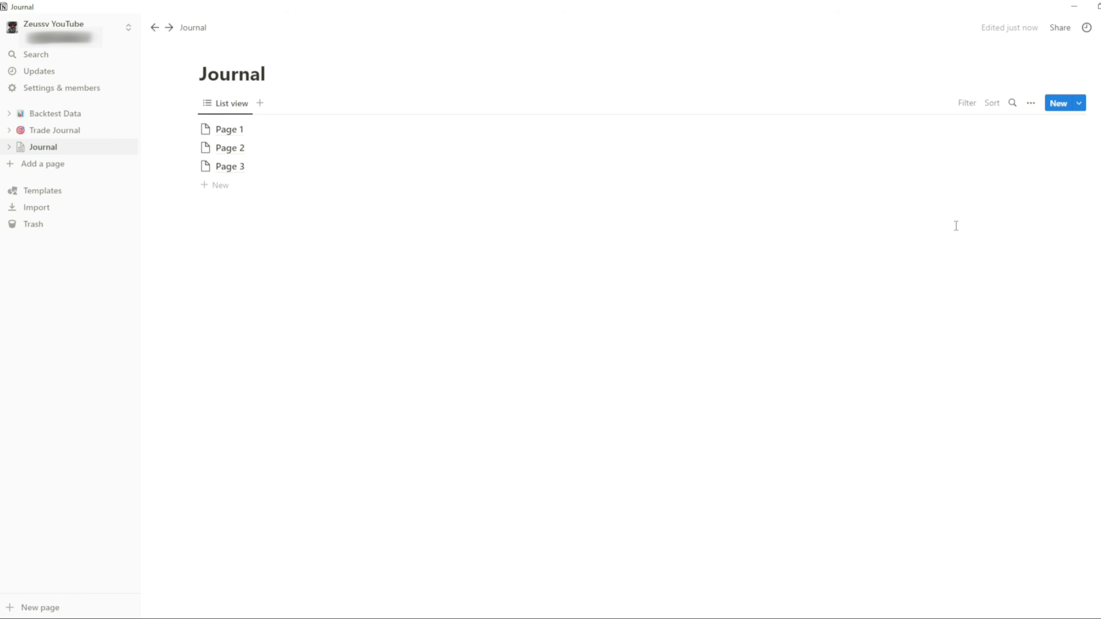
Step: Open Page 1 of the Journal and write "I feel happy today because I am watching another video of Zeus." in its body
click(234, 138)
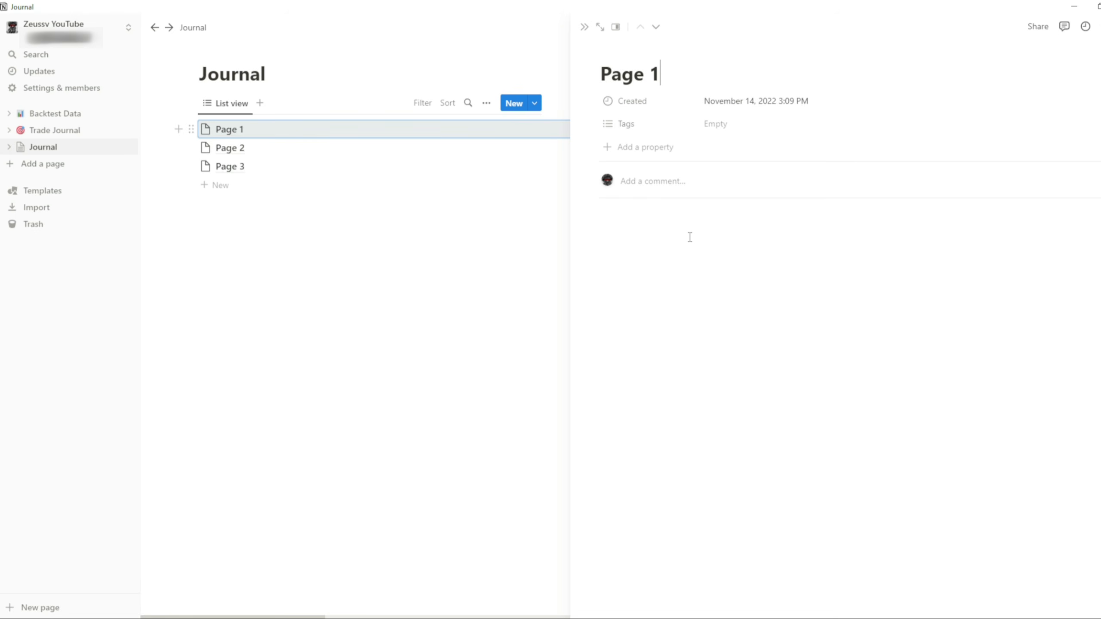
click(721, 249)
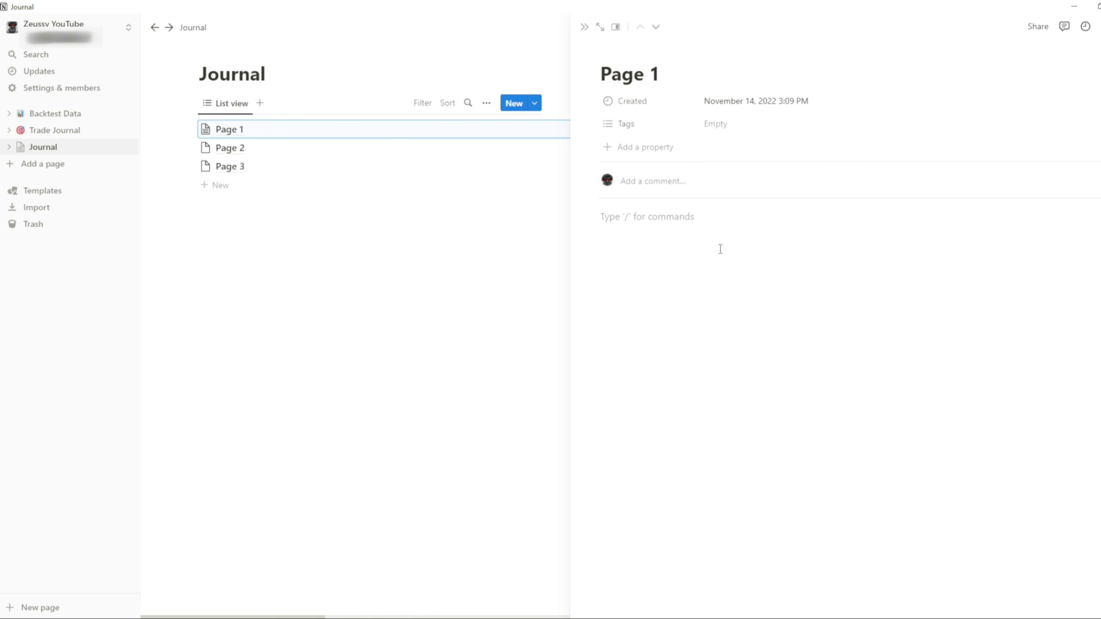
text(I feel happy today.because I am watching another video of Zeus.)
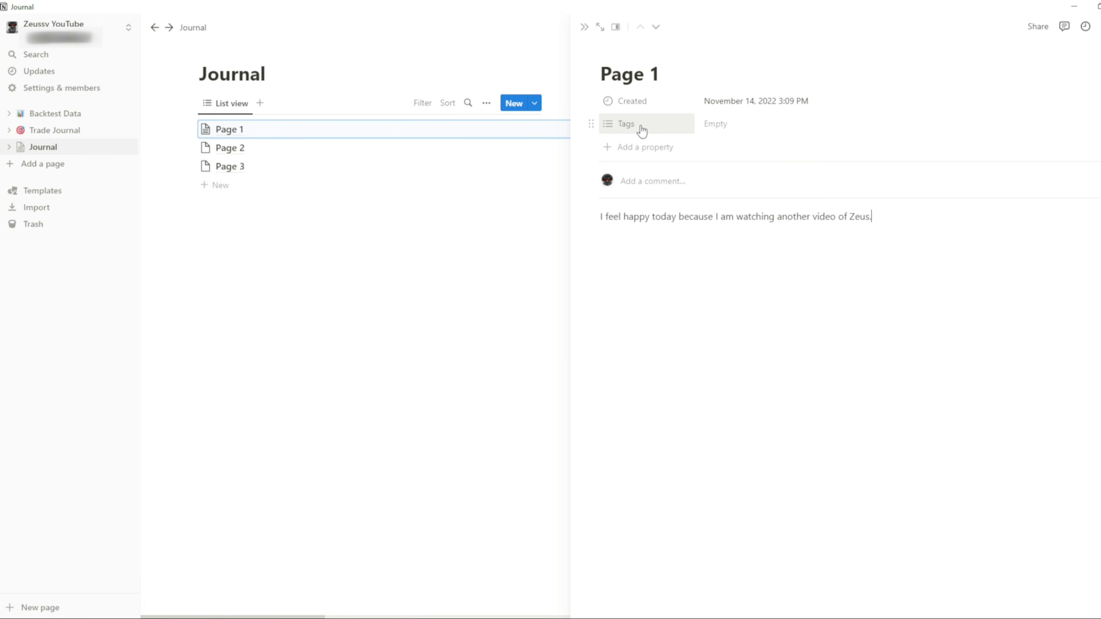
Step: Create the tag "Happy" for Page 1 and close the page
click(719, 124)
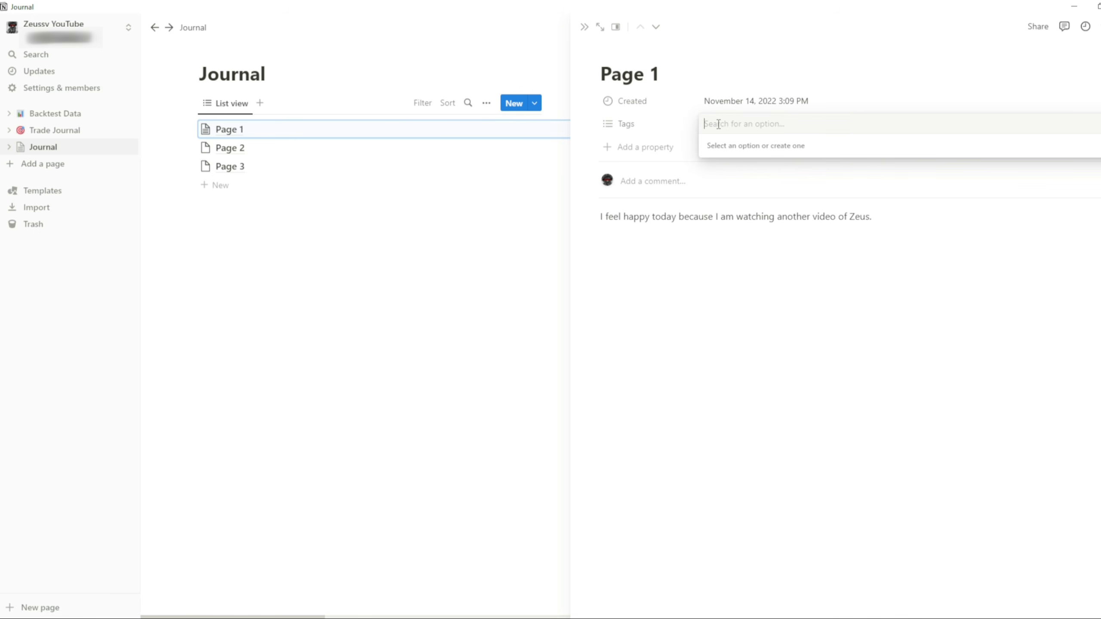
text(Happy)
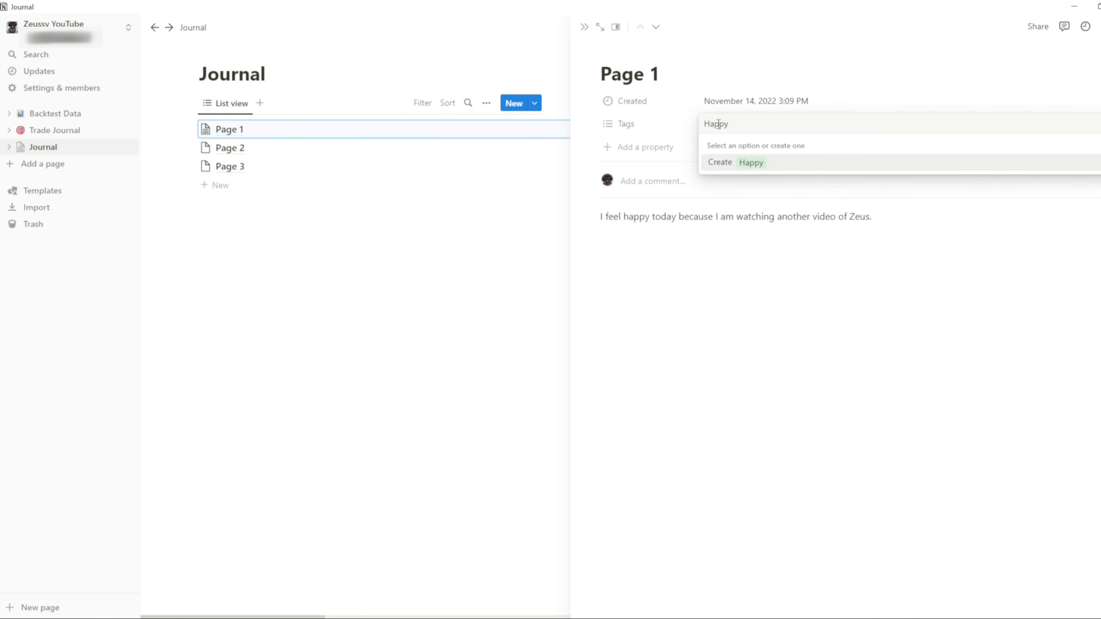
key(Return)
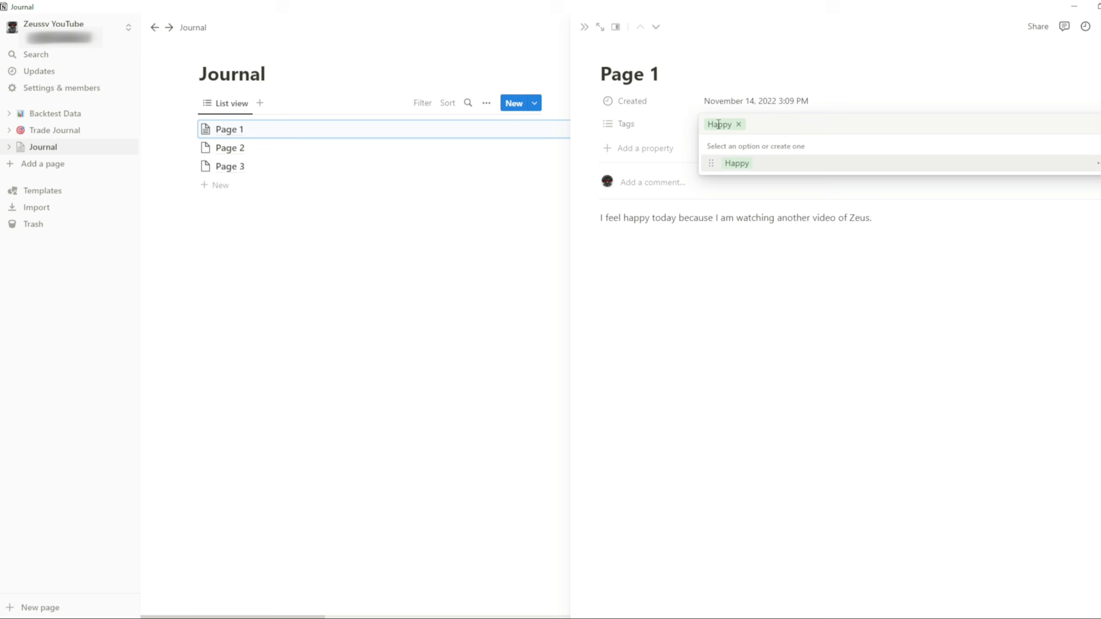
click(772, 249)
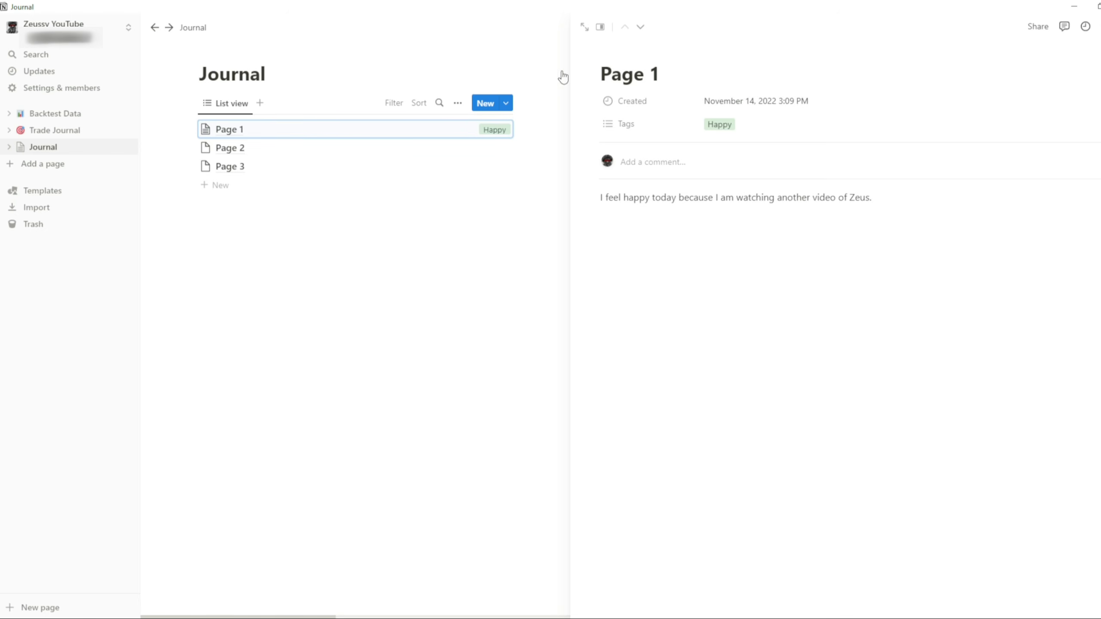
click(582, 30)
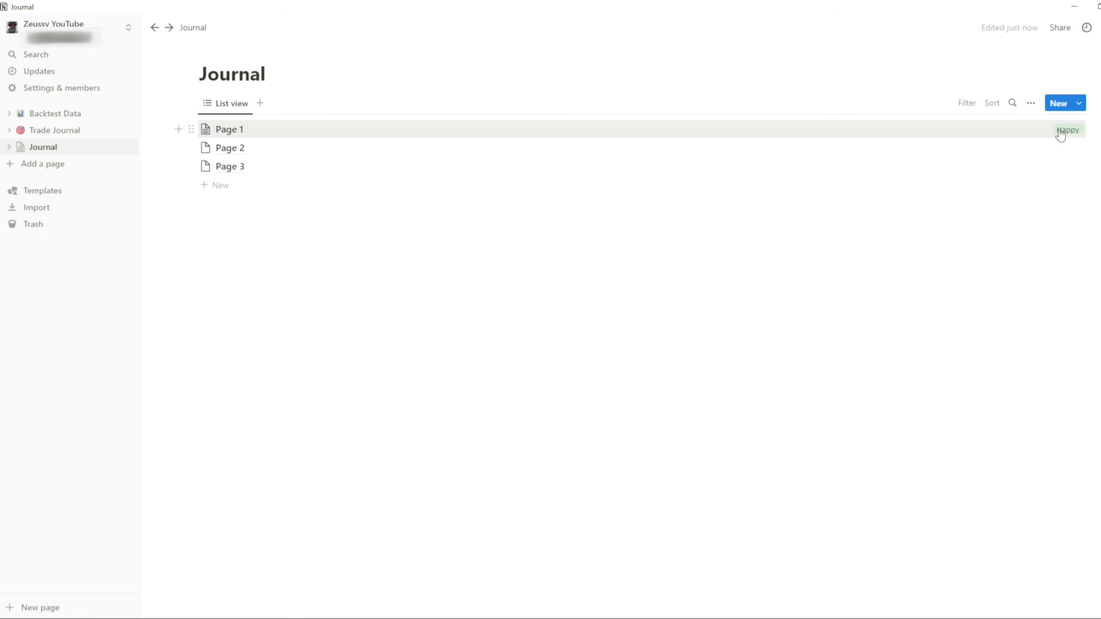
Step: Reopen Page 1 and add a property of type Date
click(246, 135)
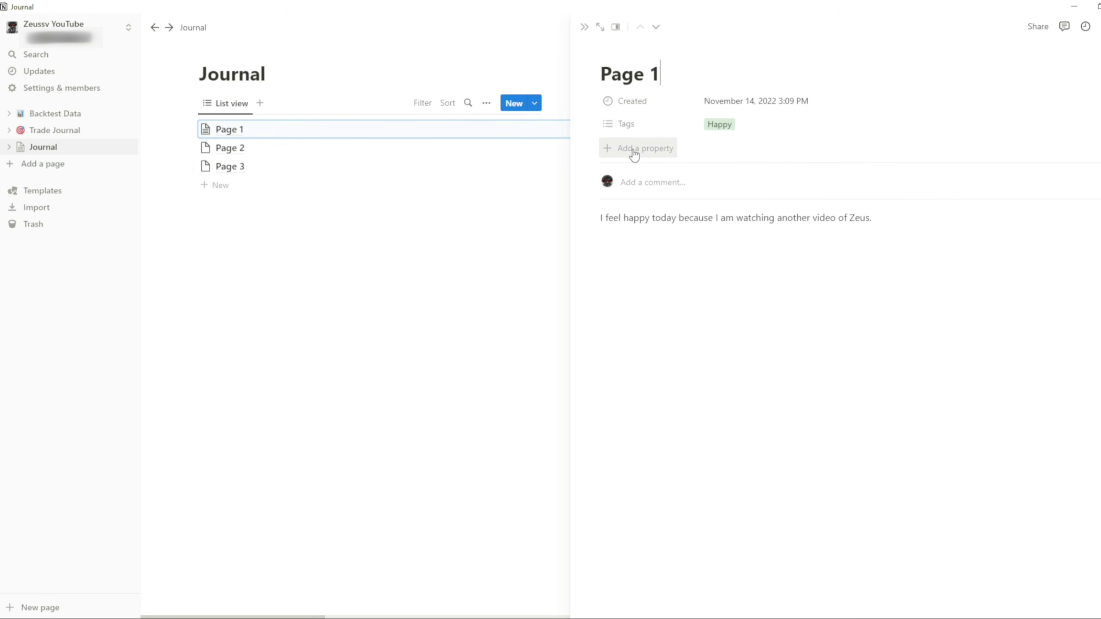
click(635, 152)
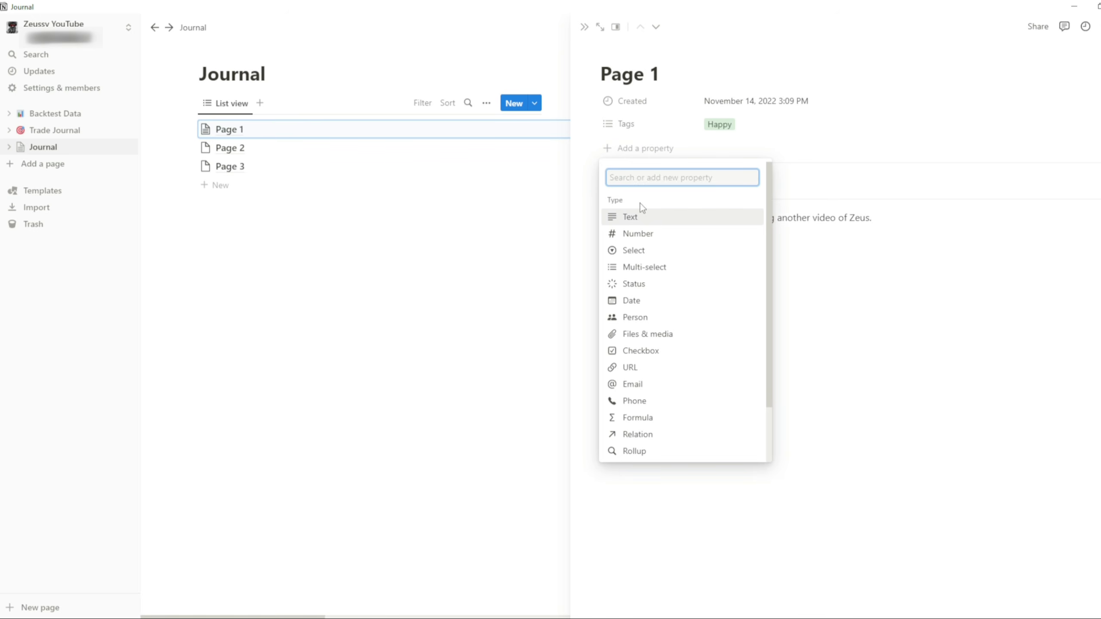
click(642, 310)
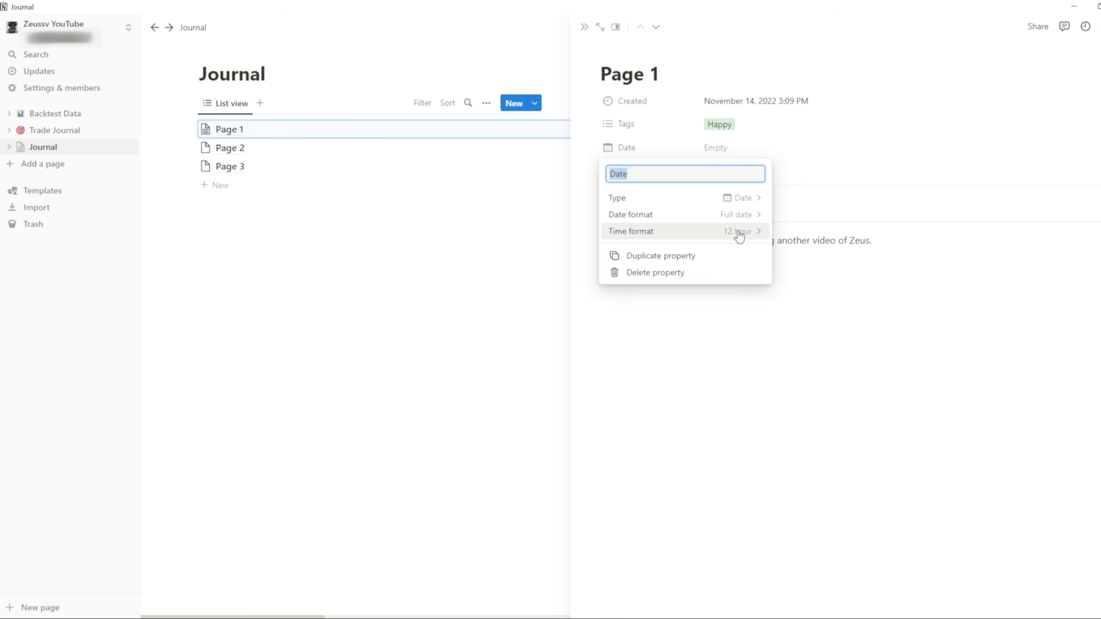
Step: Set the Date property's time format to 24 hour and set Page 1's date to November 14, 2022
click(739, 237)
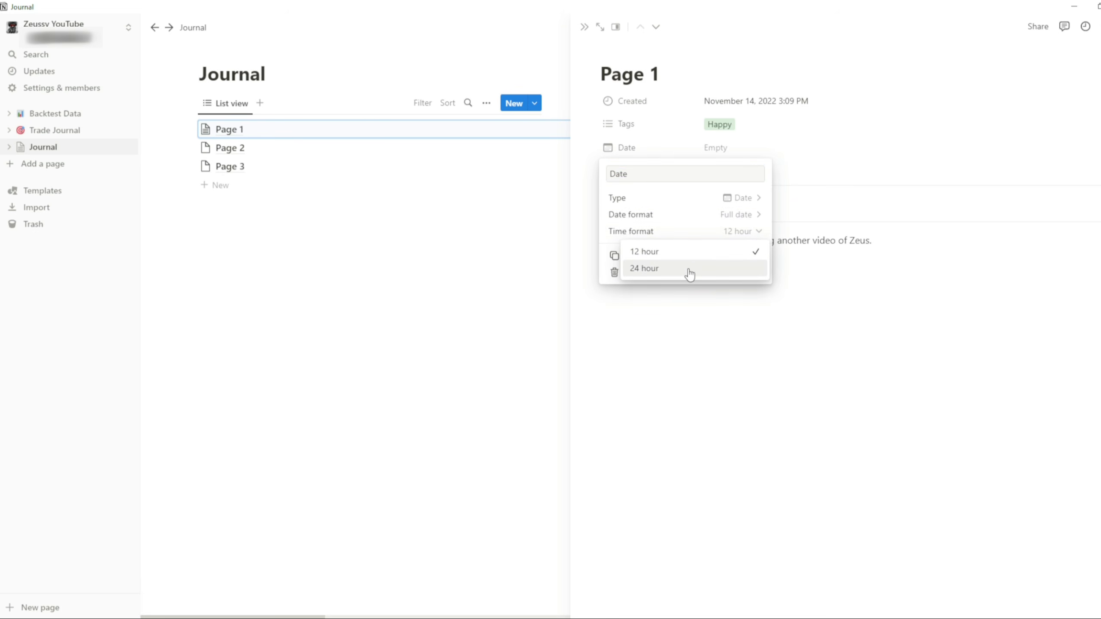
click(655, 269)
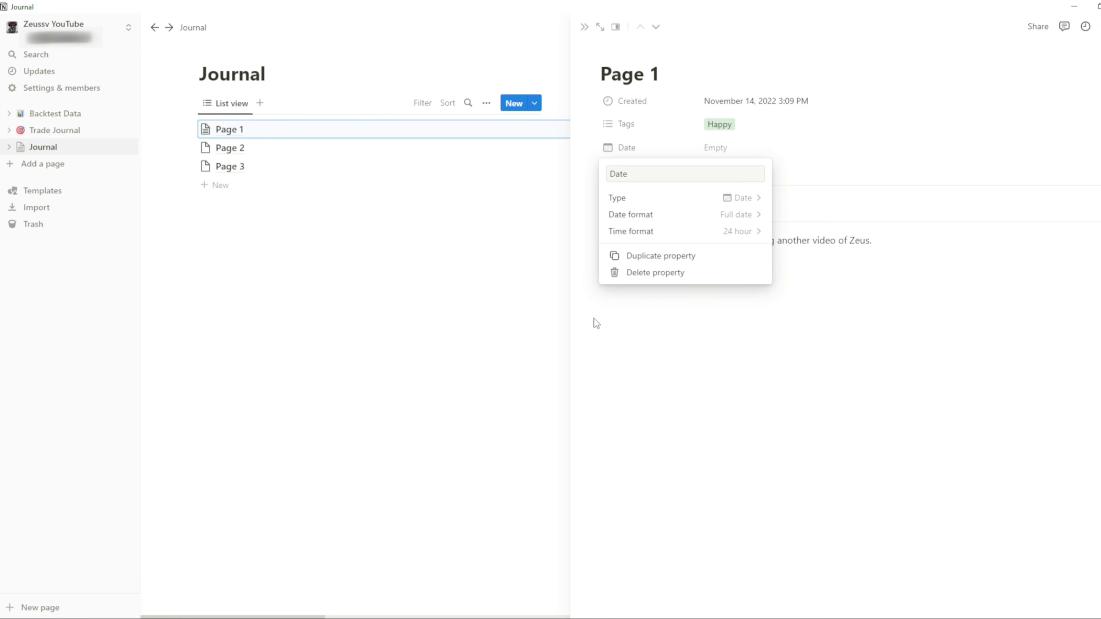
click(679, 325)
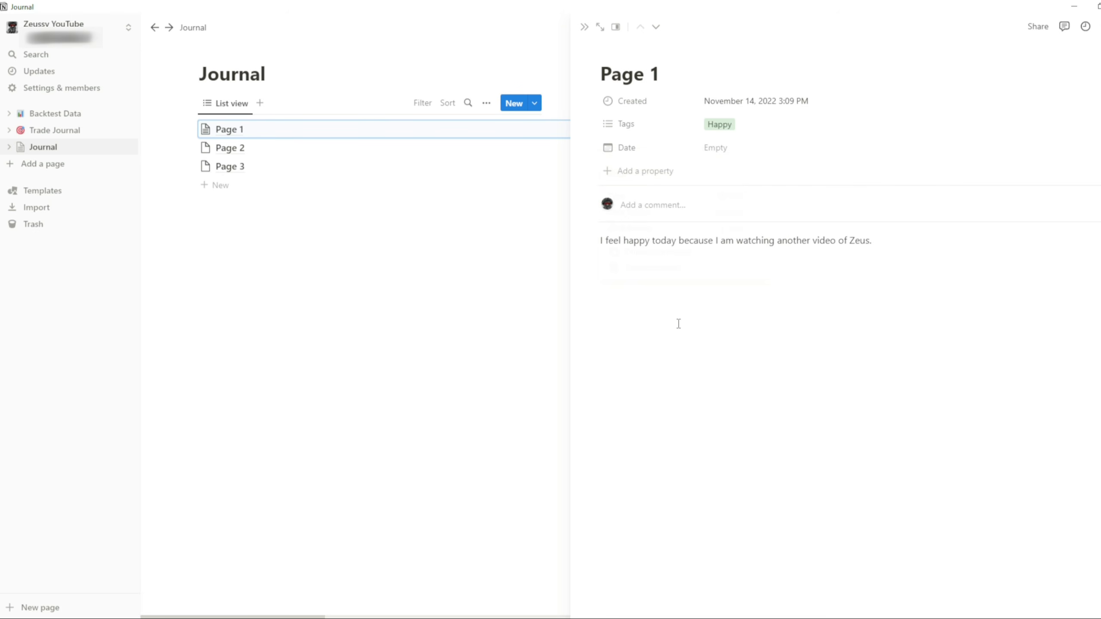
click(714, 149)
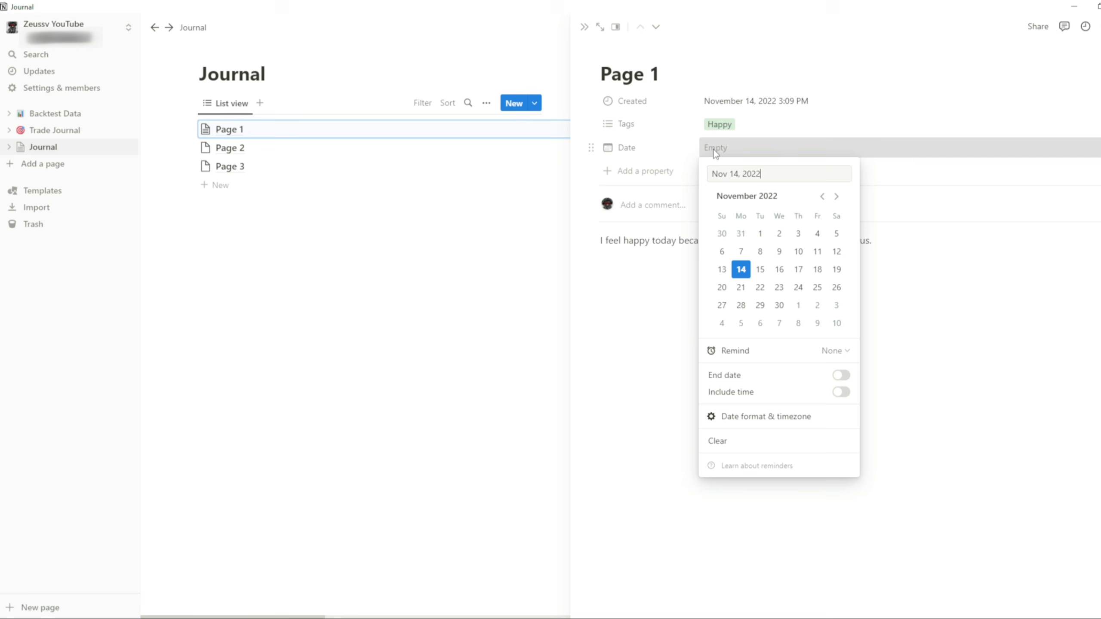
click(742, 272)
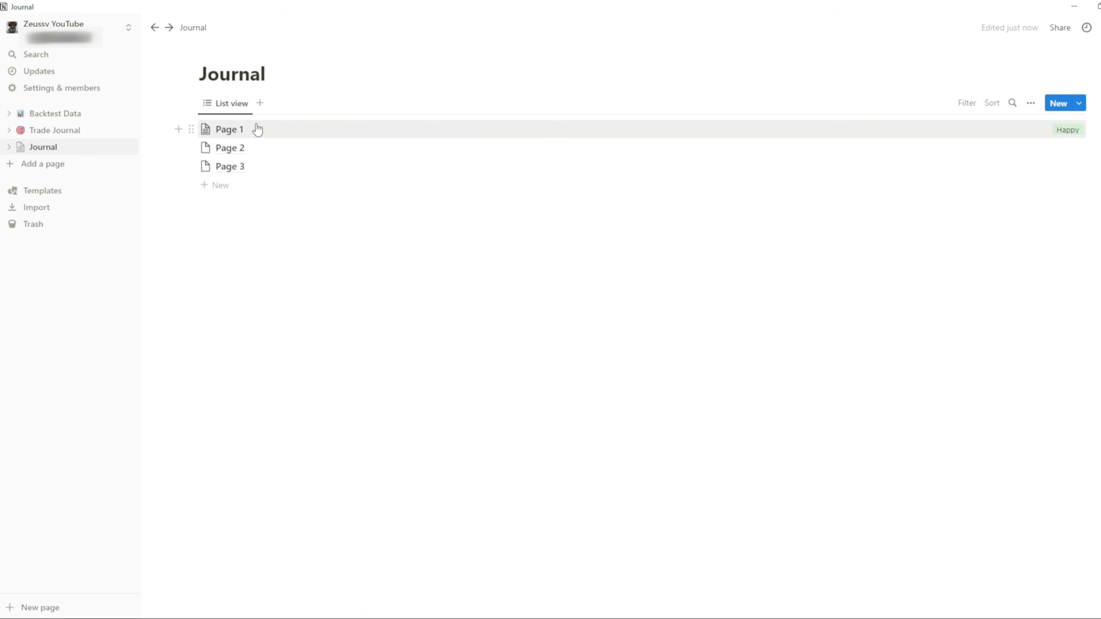
Step: Reopen Page 1 of the Journal, rename it "14-11-2022" and close the page
click(228, 136)
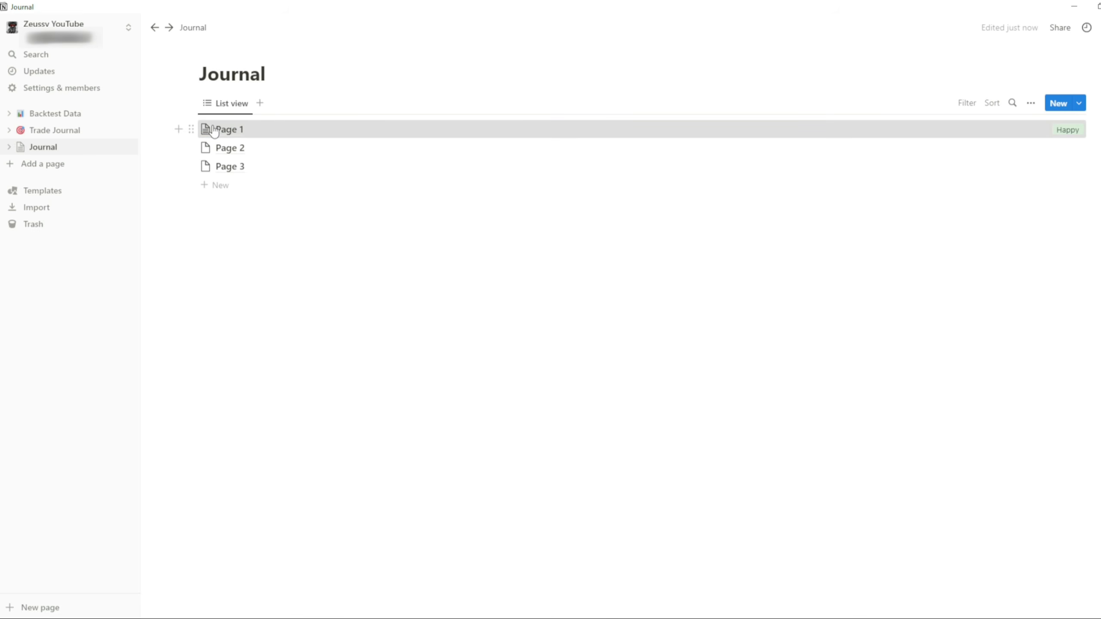
click(456, 135)
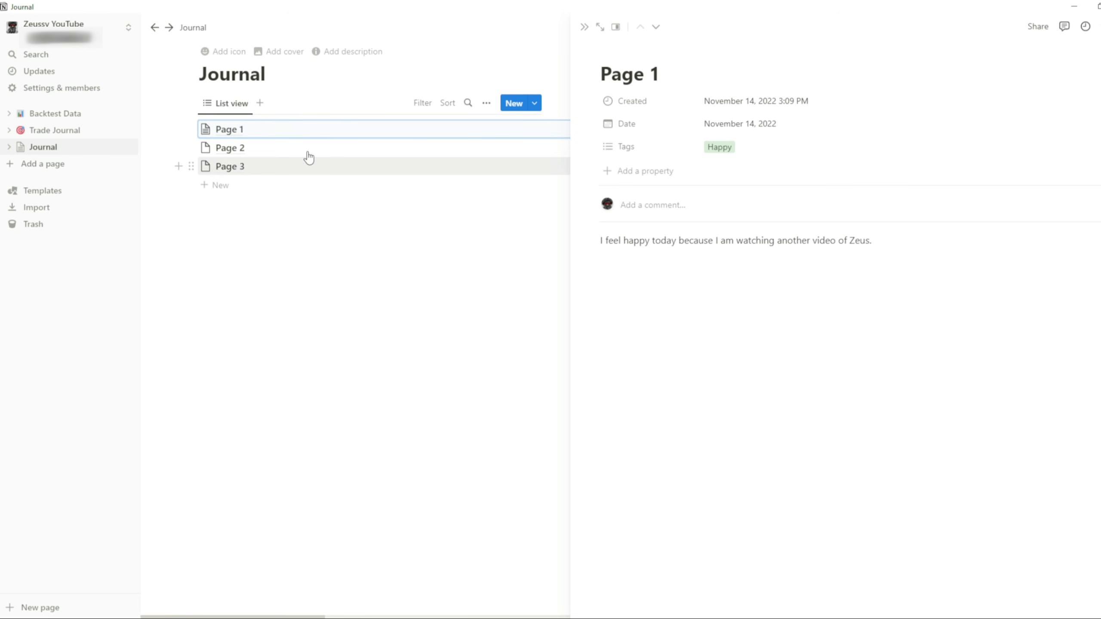
click(616, 58)
double_click(632, 73)
drag(631, 73, 659, 78)
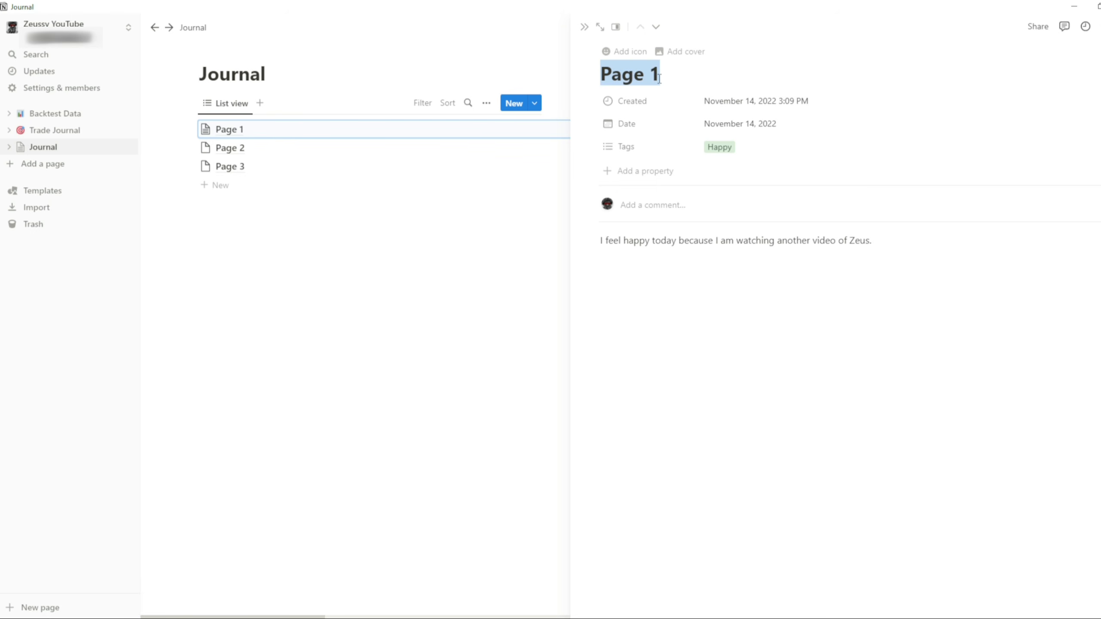
key(BackSpace)
text(22)
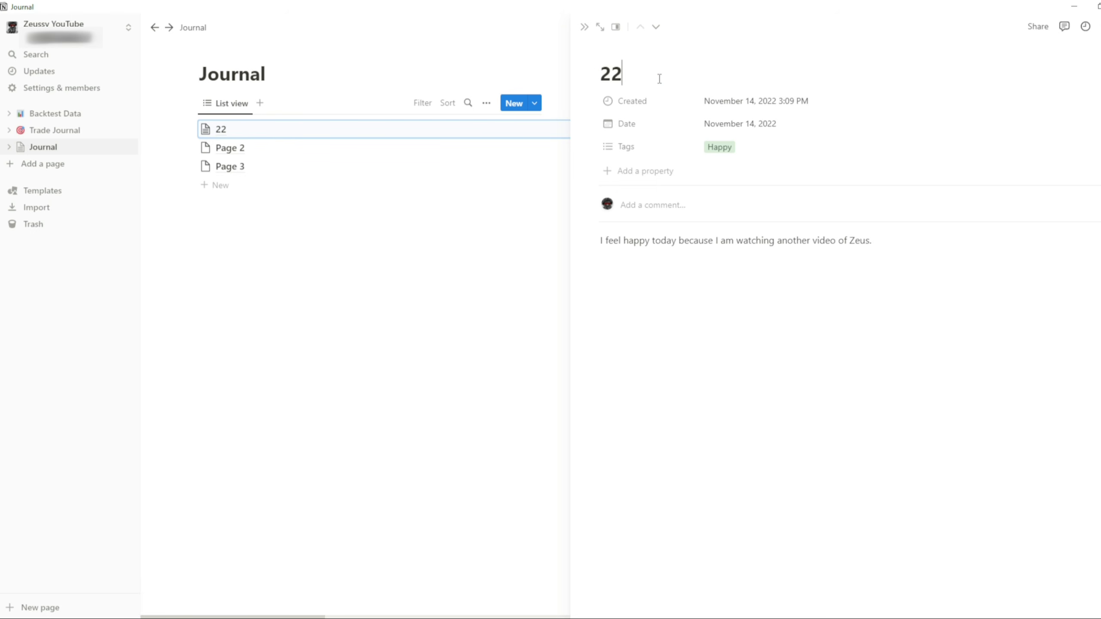
key(BackSpace)
key(BackSpace)
text(14)
text(-11-)
text(1)
text(022)
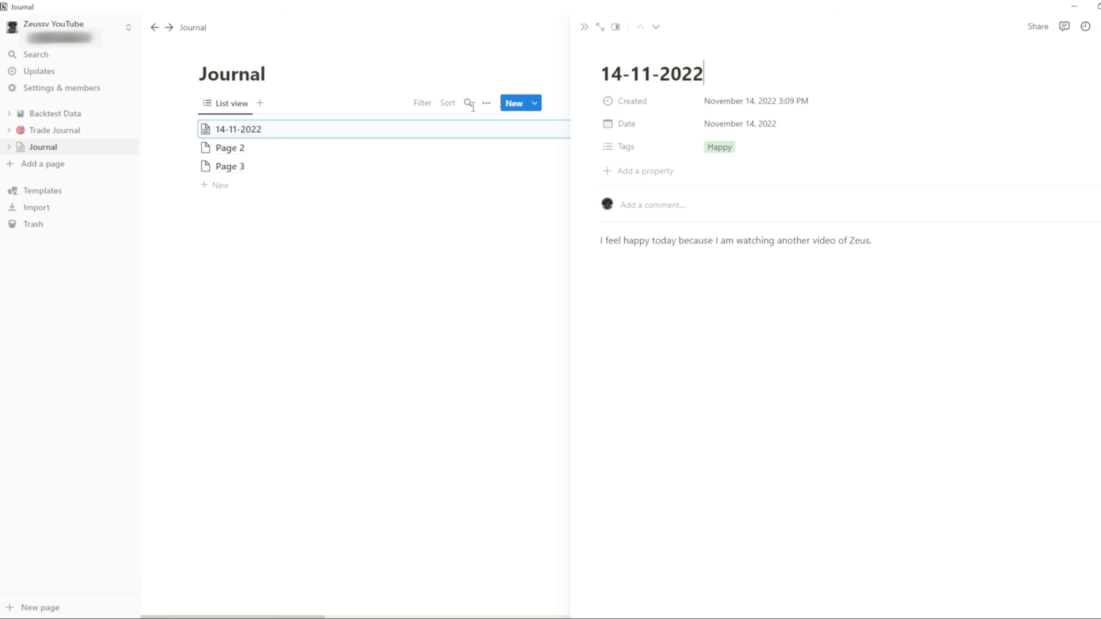
click(395, 269)
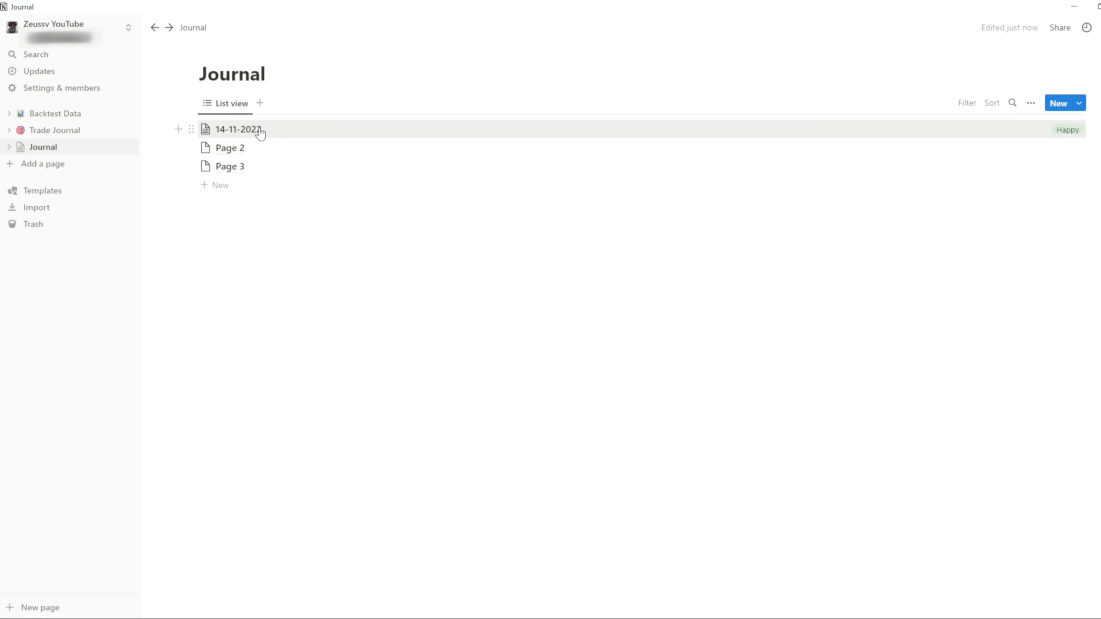
Step: Open the 14-11-2022 entry to view its properties and text
click(287, 131)
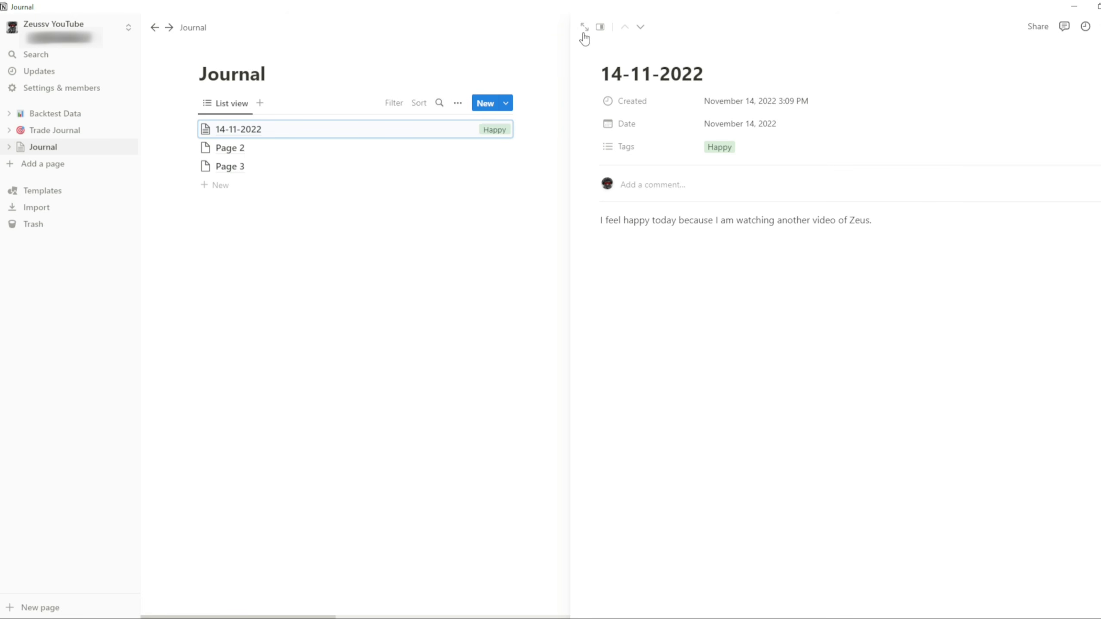
click(584, 29)
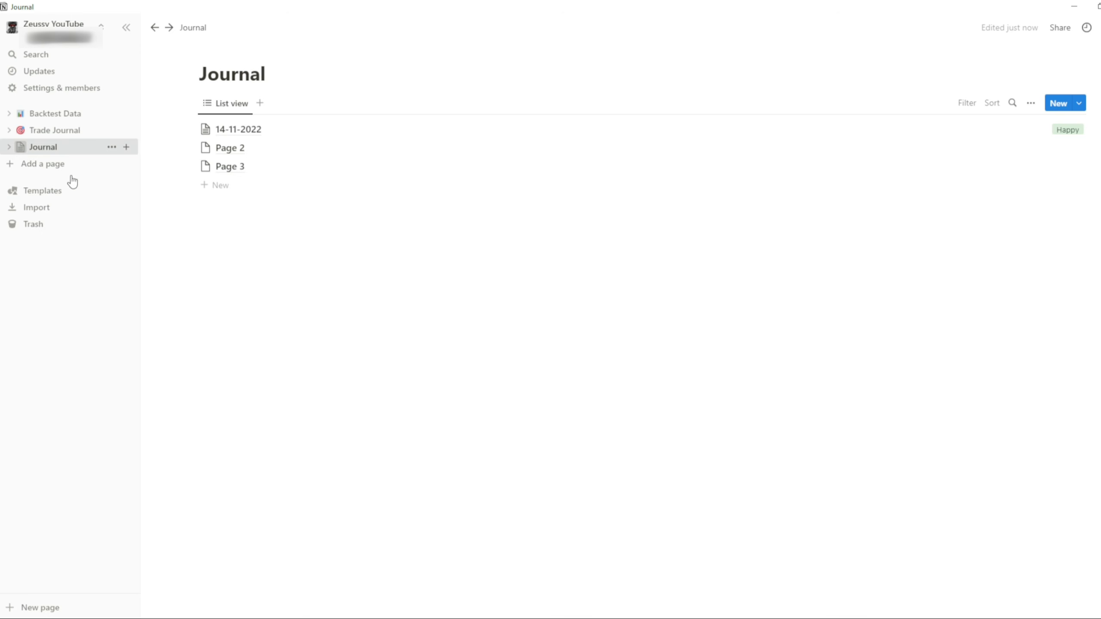
Step: Search the emojis for "wri" and set the writing hand emoji as the Journal page's icon
click(20, 147)
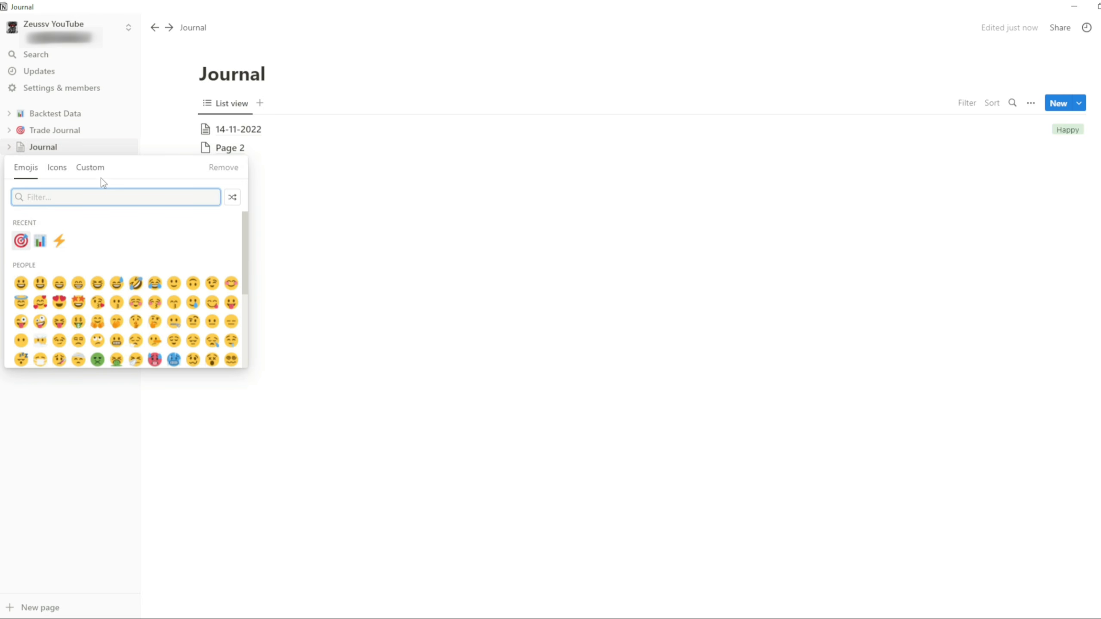
text(wri)
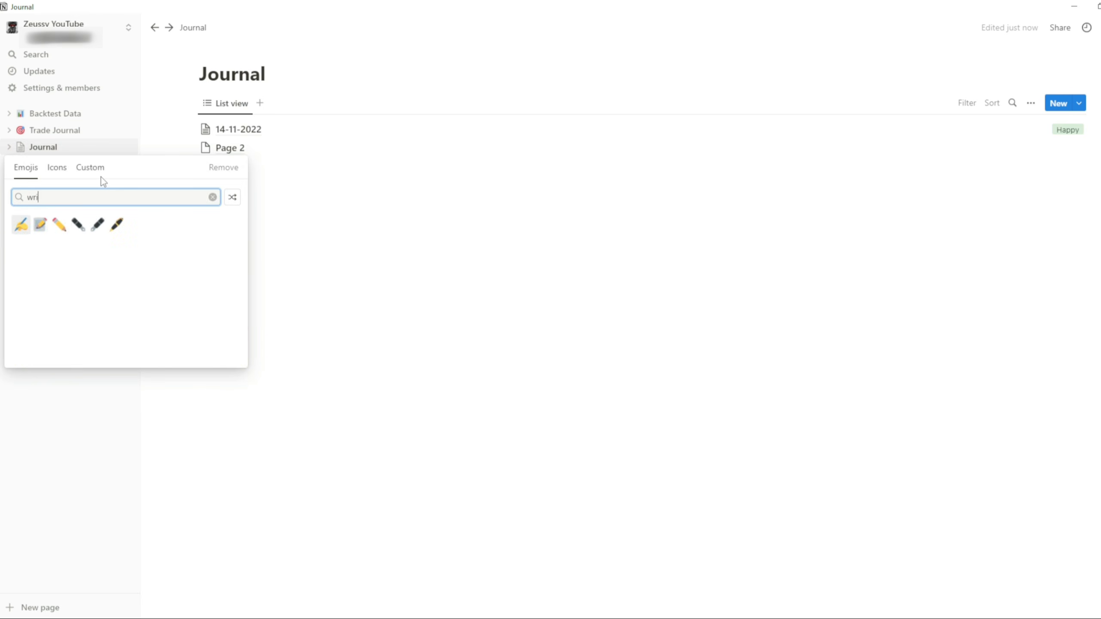
mouse_move(21, 227)
click(19, 248)
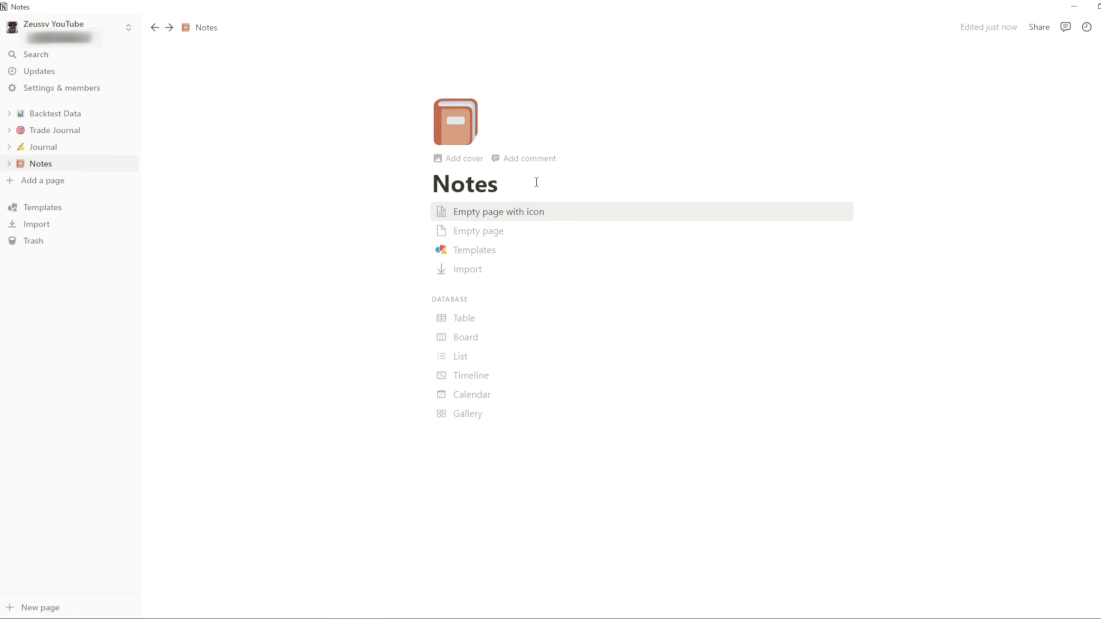
Step: Start the Notes page as an empty page with icon and embed a new sub-page inside it
key(Return)
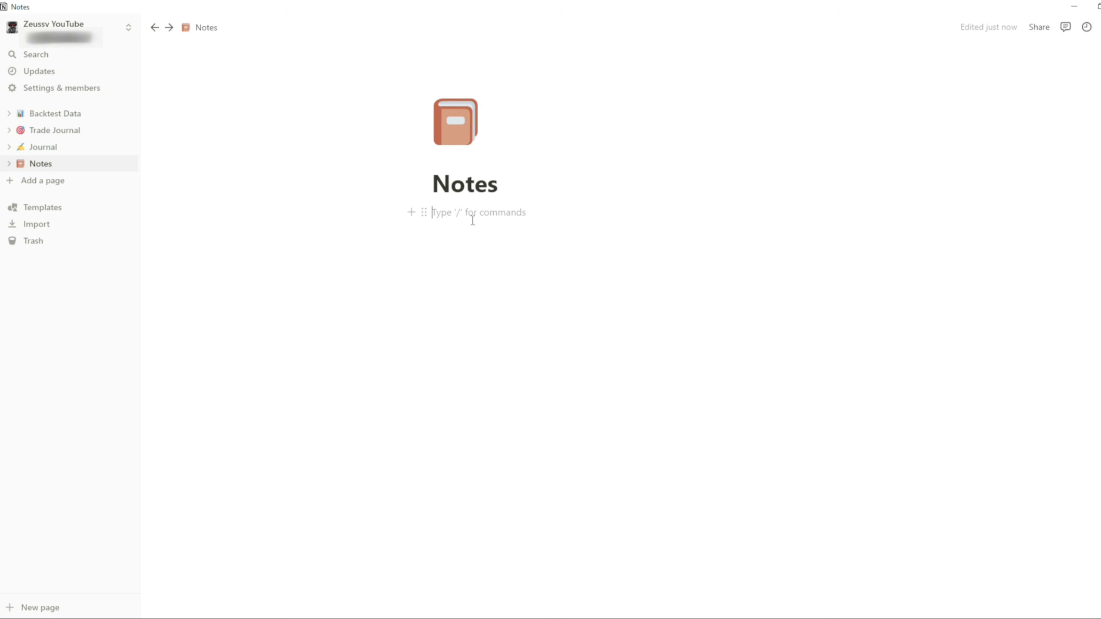
text(/)
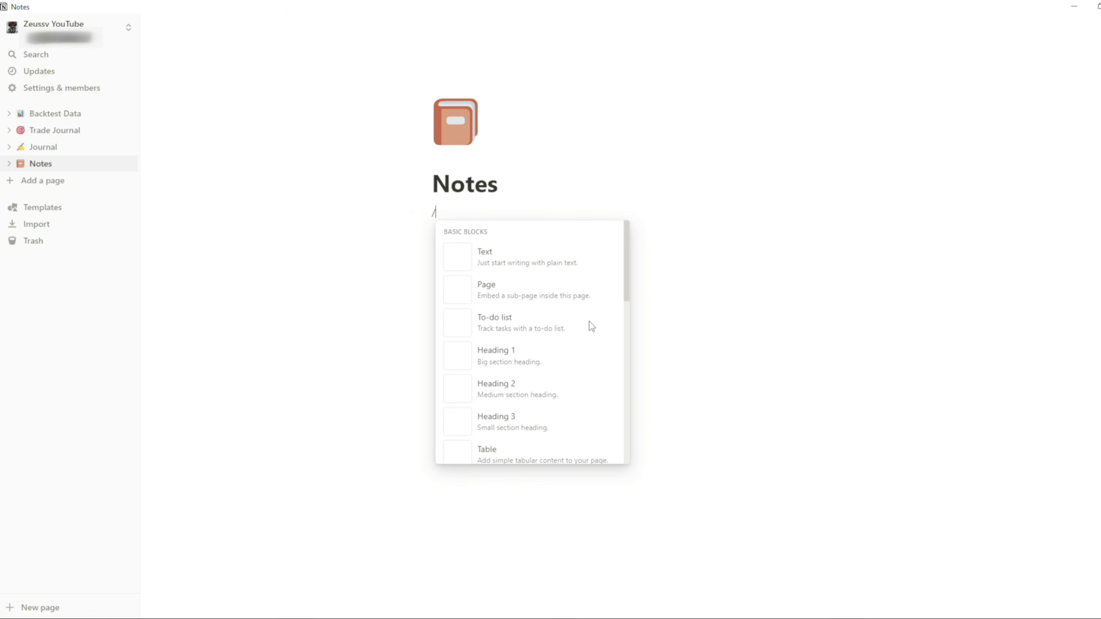
text(page)
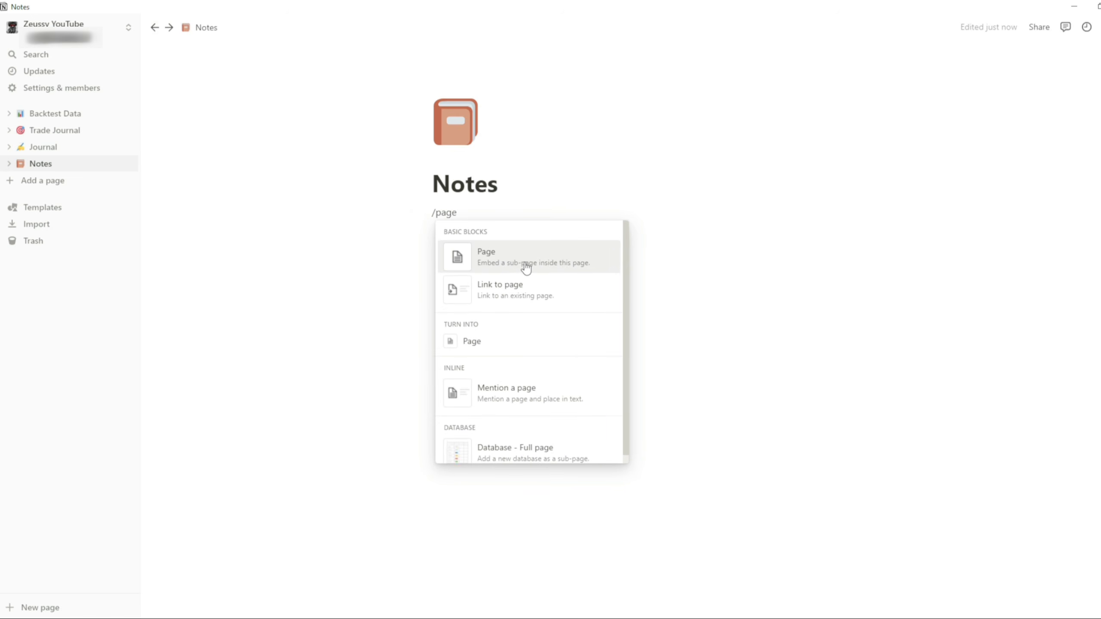
click(524, 266)
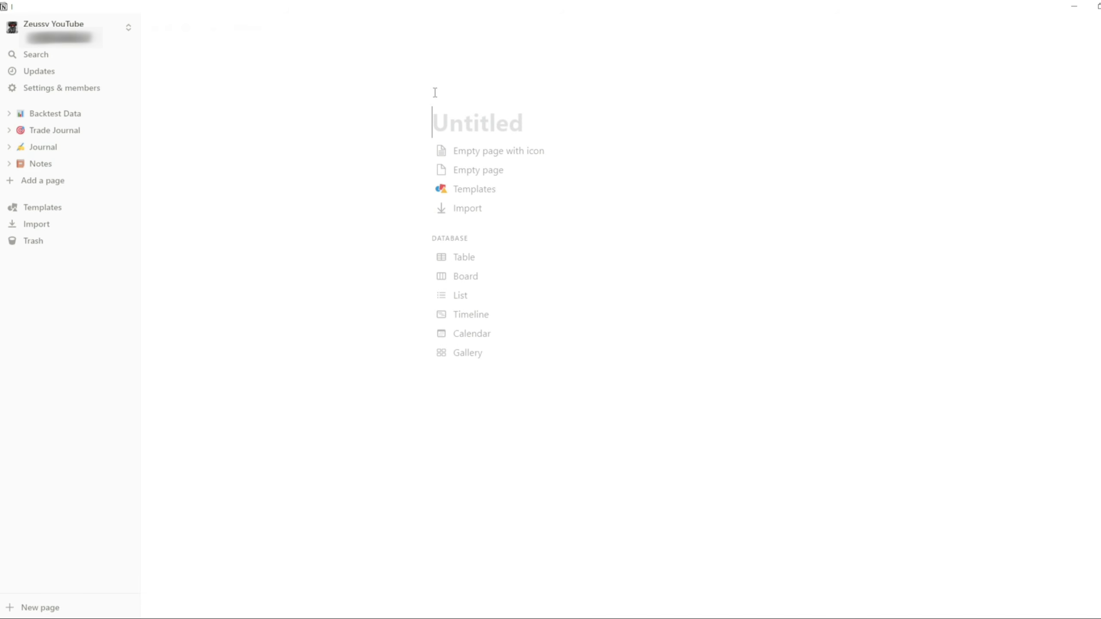
Step: Title the sub-page "ICT 2022 Mentorship" and turn it into a table based on a new database
text(ICT)
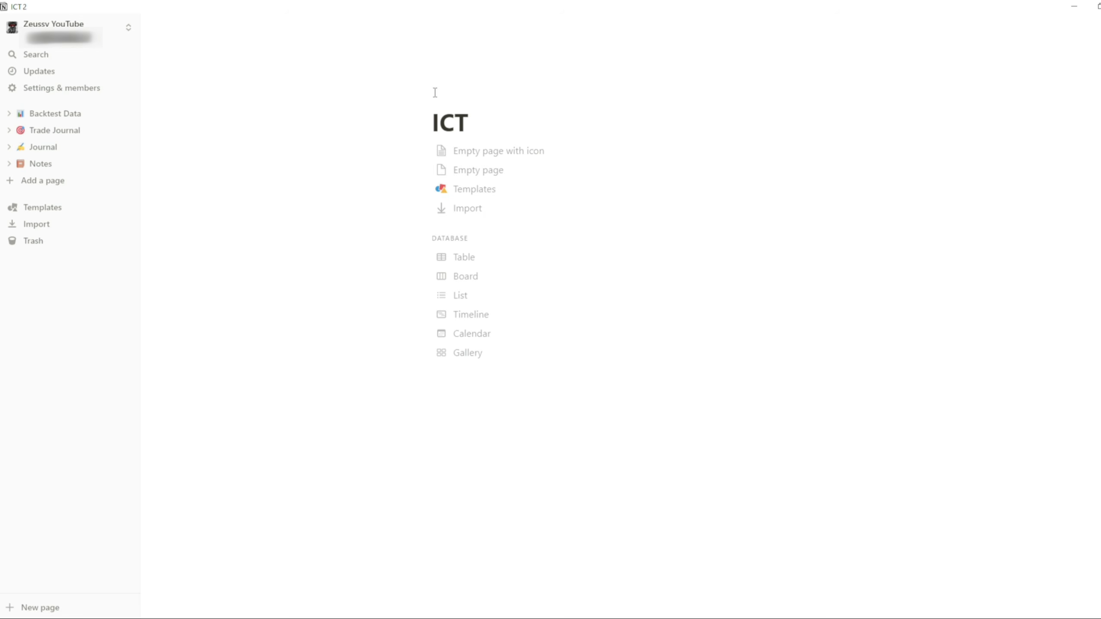
text( 2022 )
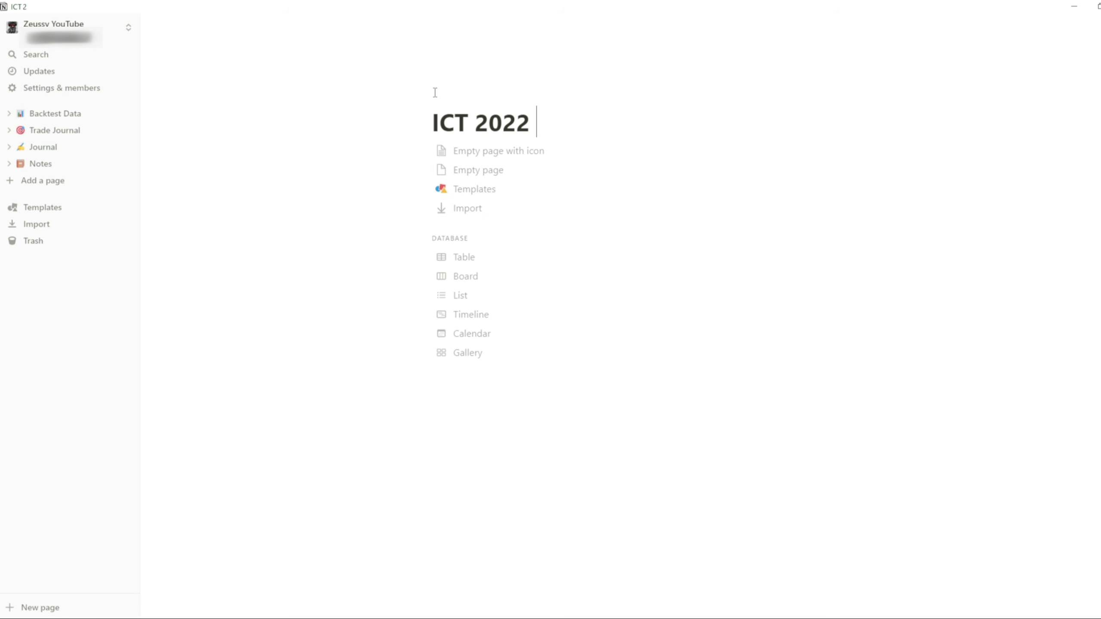
text(Mentorship)
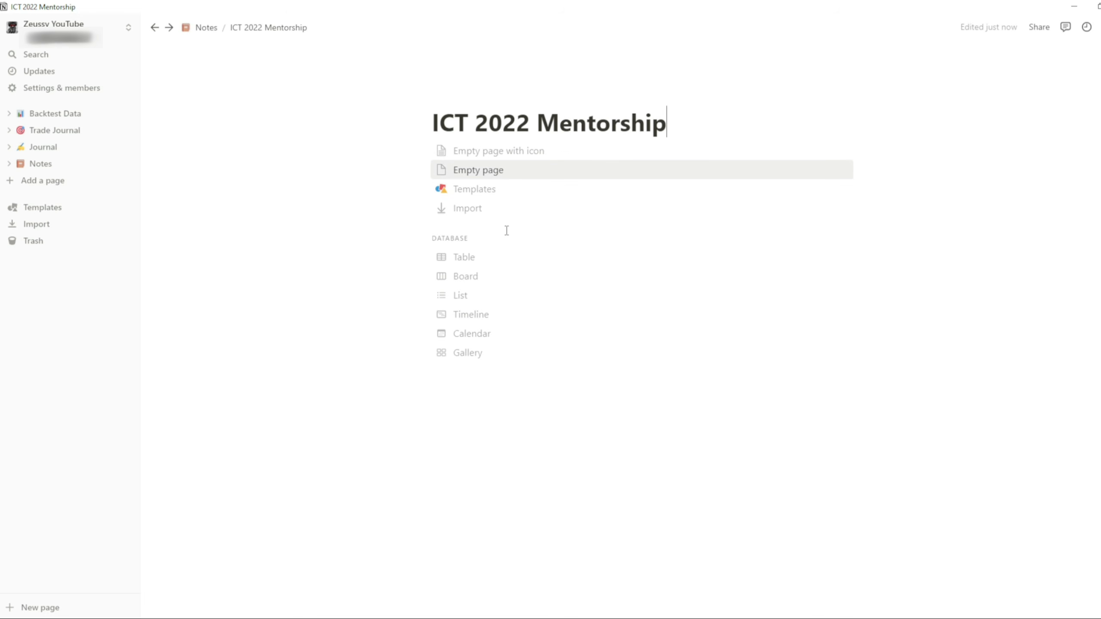
click(460, 258)
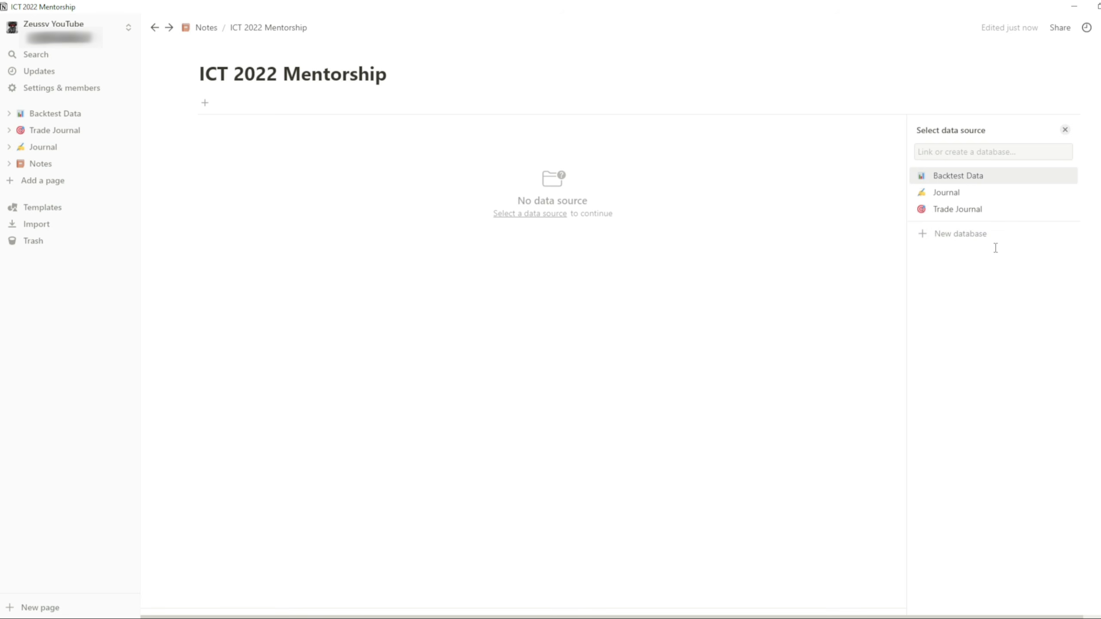
click(958, 237)
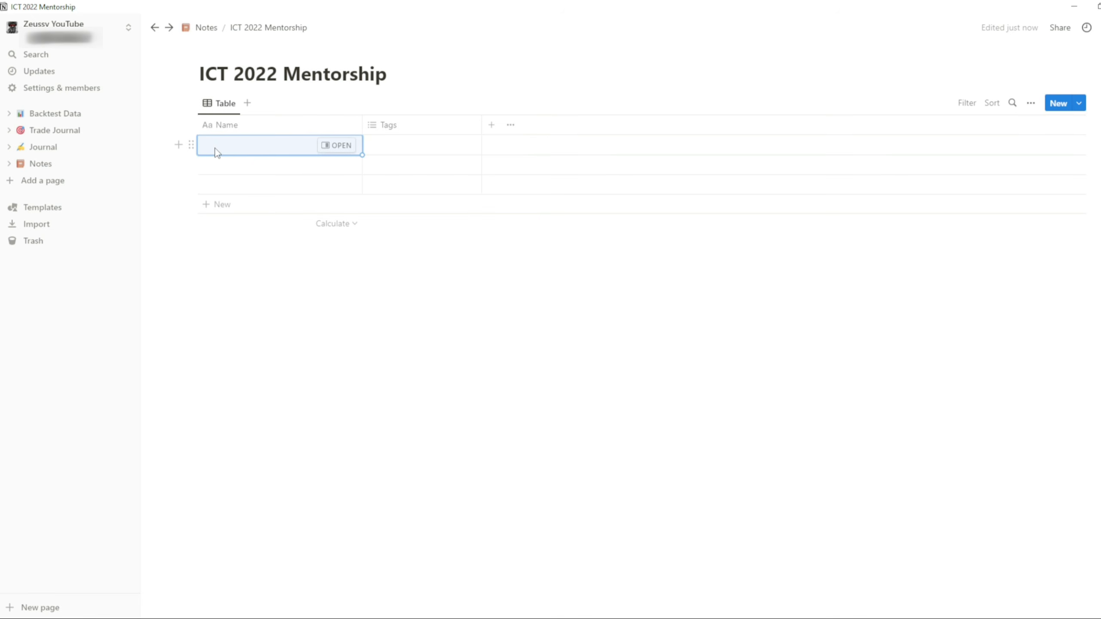
Step: Name the first row of the table "Episode 1" and create the tag "Intro" for it
click(217, 152)
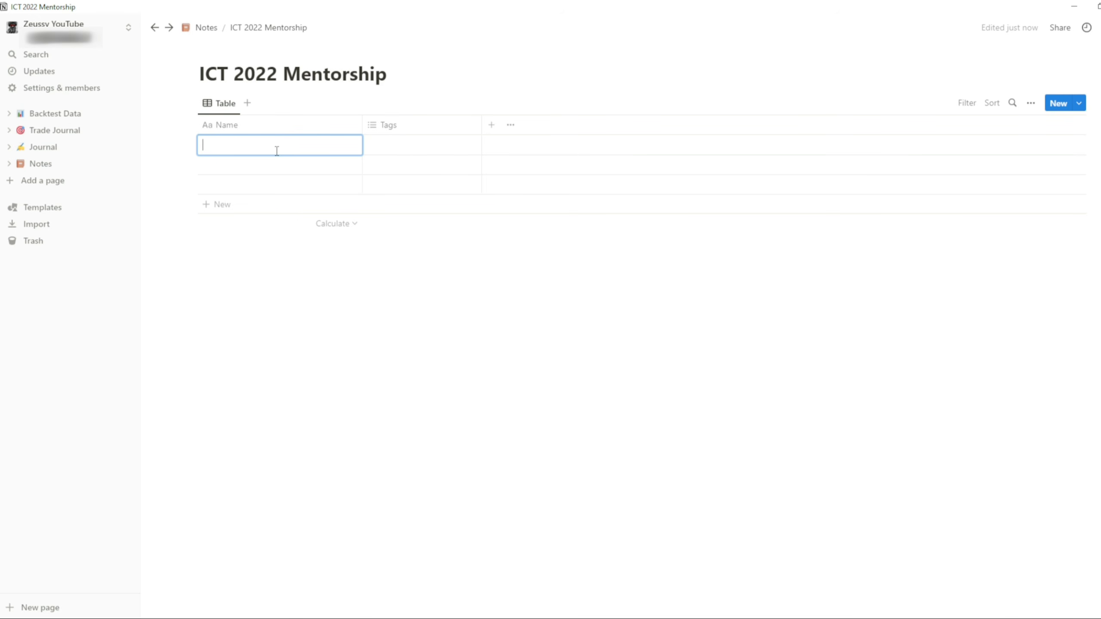
text(Ep)
key(BackSpace)
text(isode 1)
key(Return)
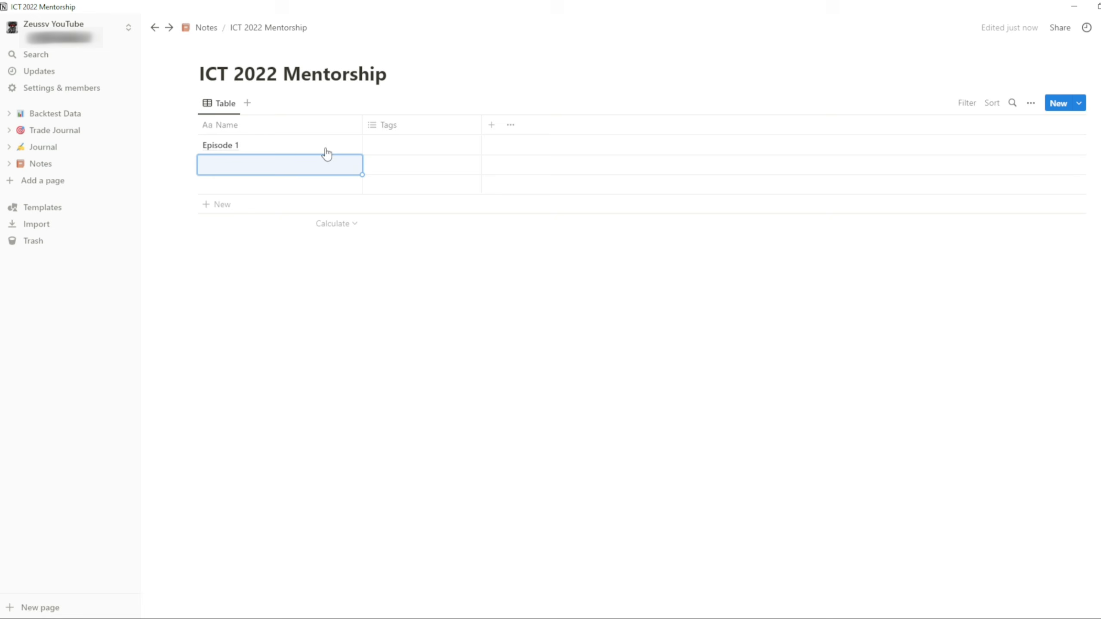
click(393, 147)
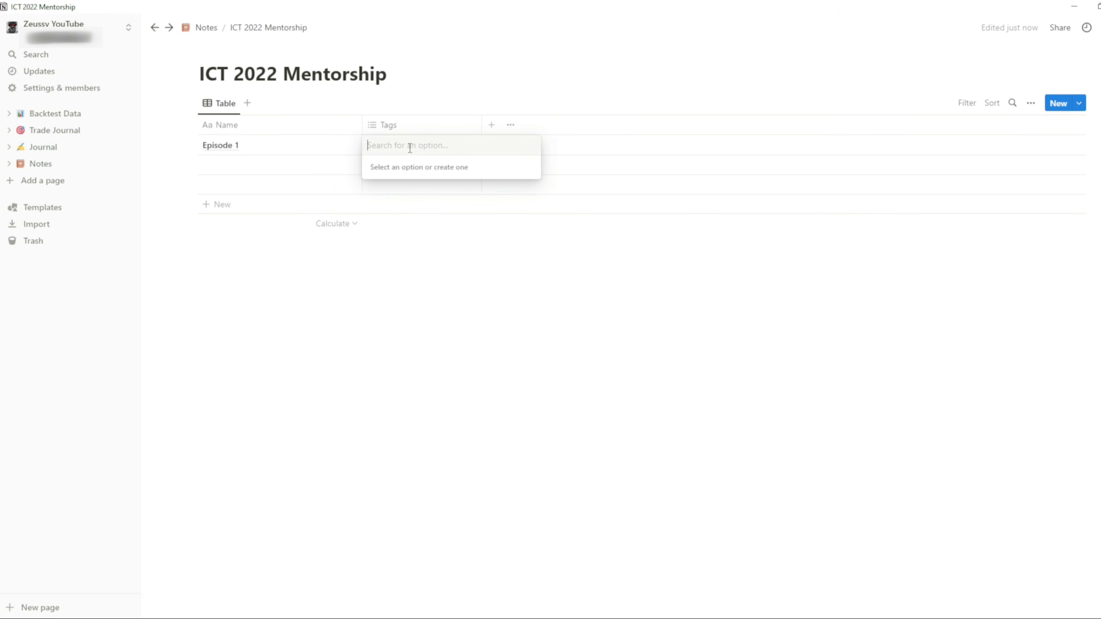
text(Intro)
key(Return)
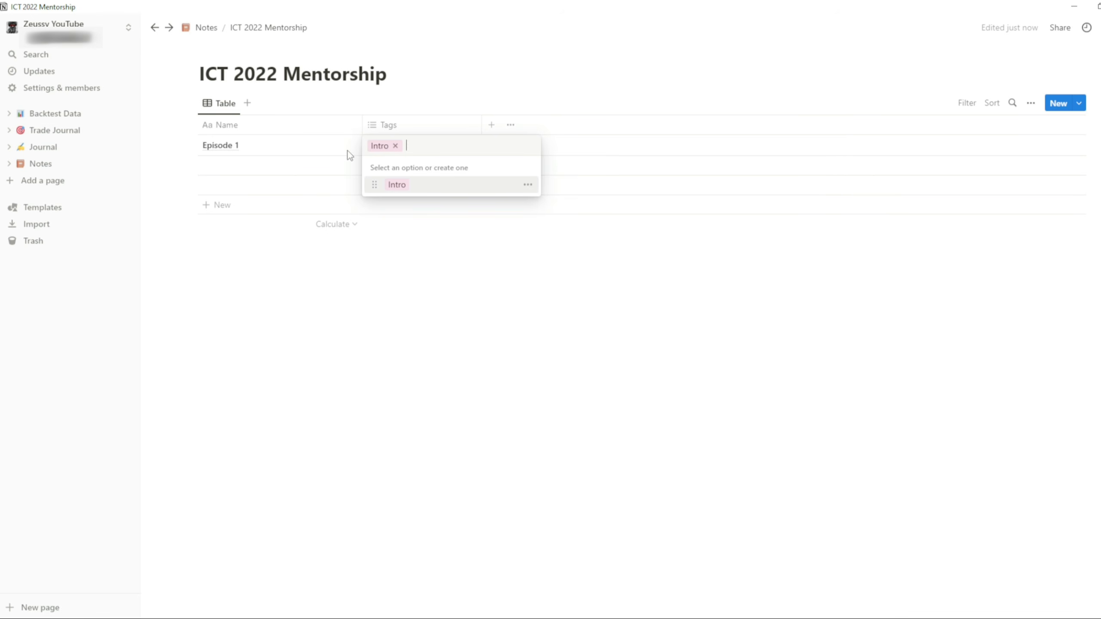
key(Escape)
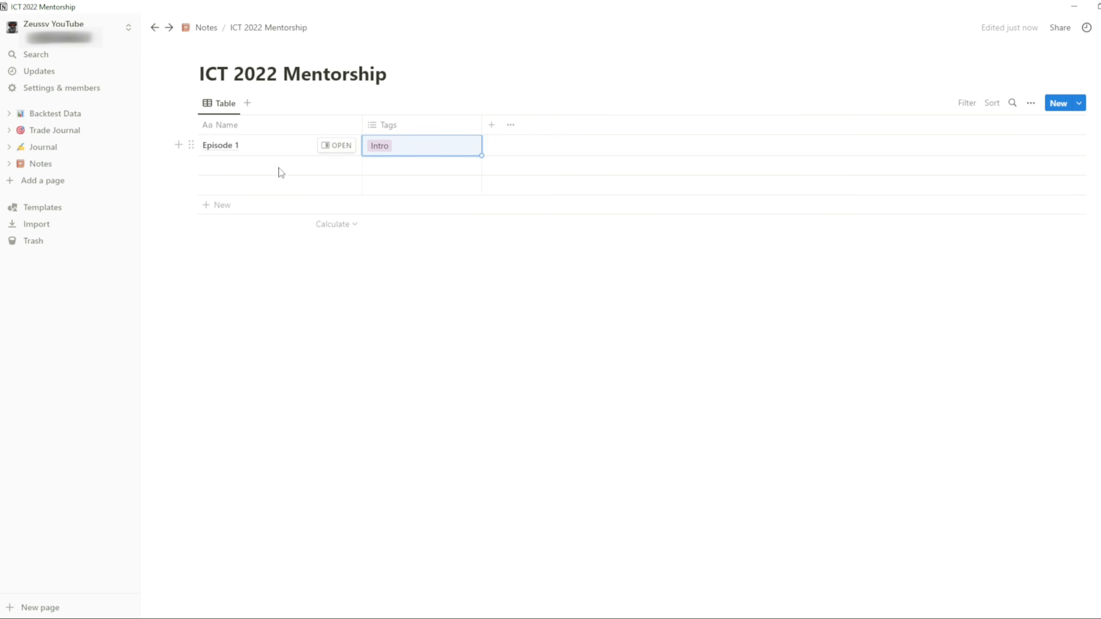
Step: Name the second row of the table "Episode 30"
click(261, 165)
text(Ep)
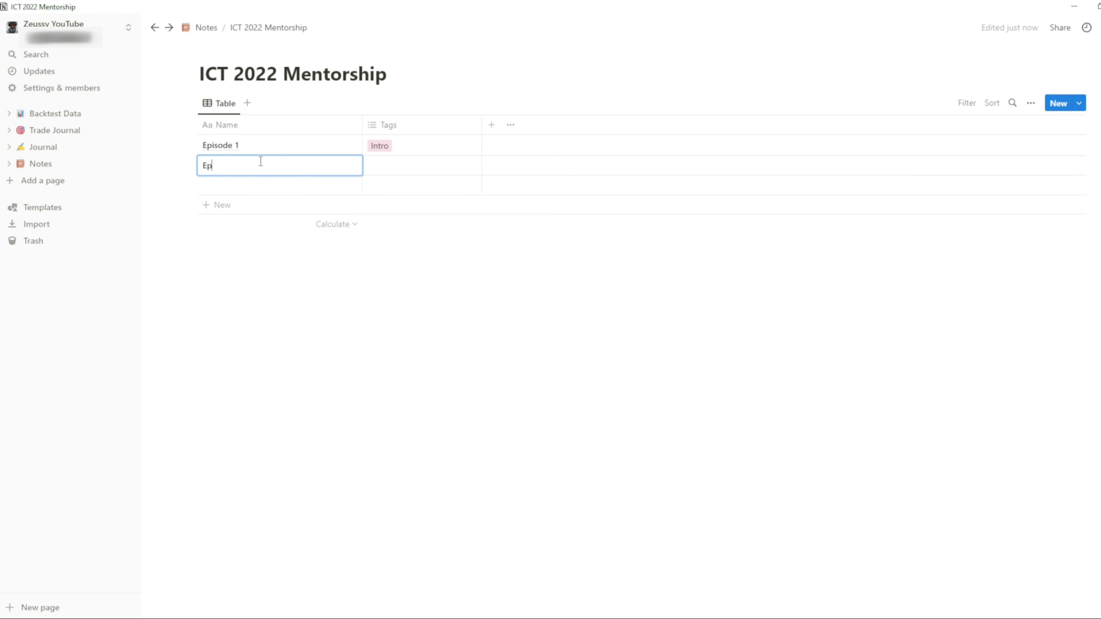
text(isode 30)
key(Return)
Step: Create the tags "SMT", "Liquidity" and "Fair Value Gaps" for the Episode 30 row
click(384, 165)
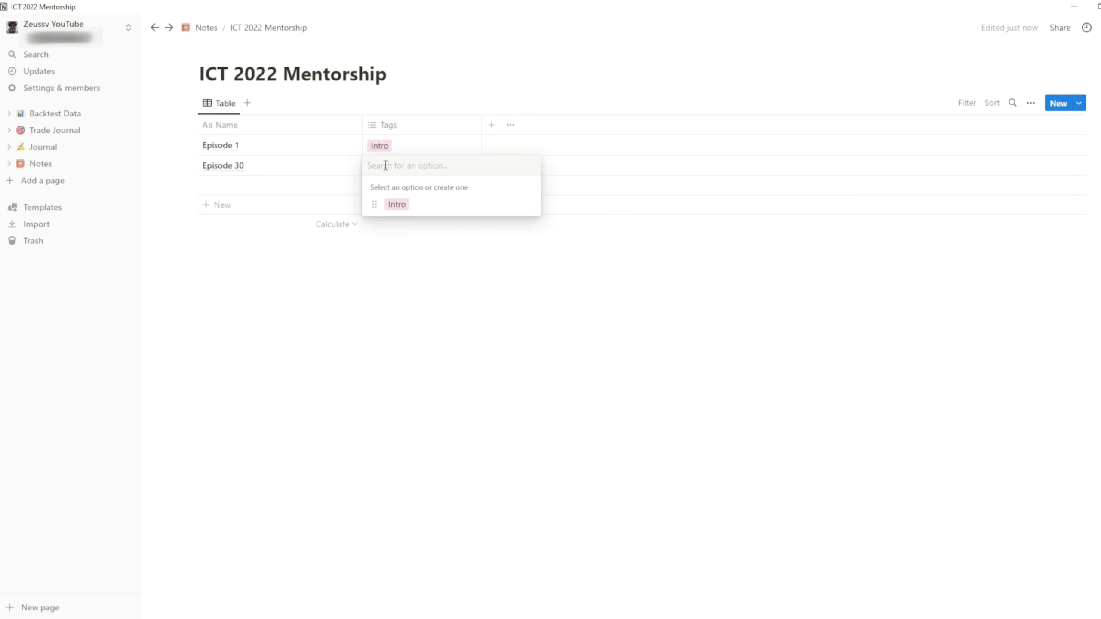
text(SMT)
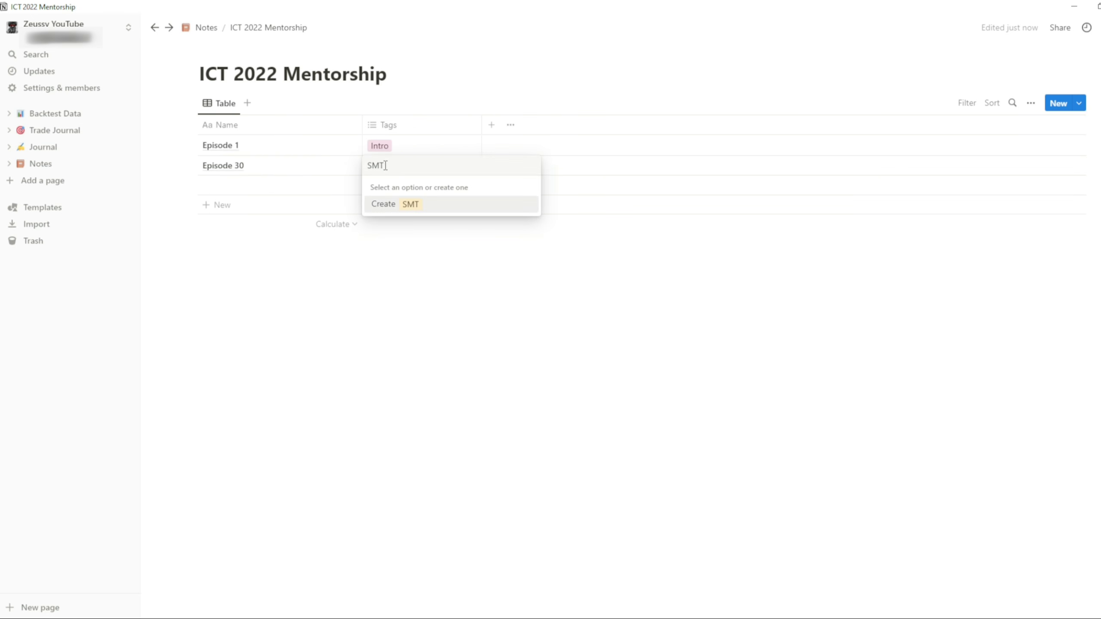
key(Return)
text(Liqudi)
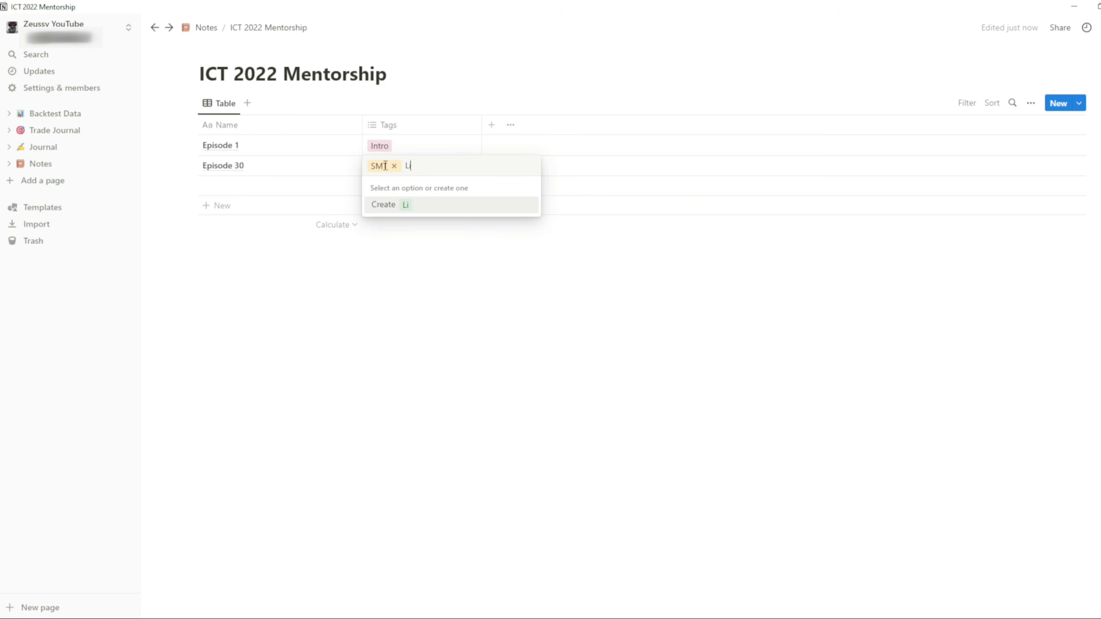
key(BackSpace)
text(idity)
key(Return)
text(Fair V)
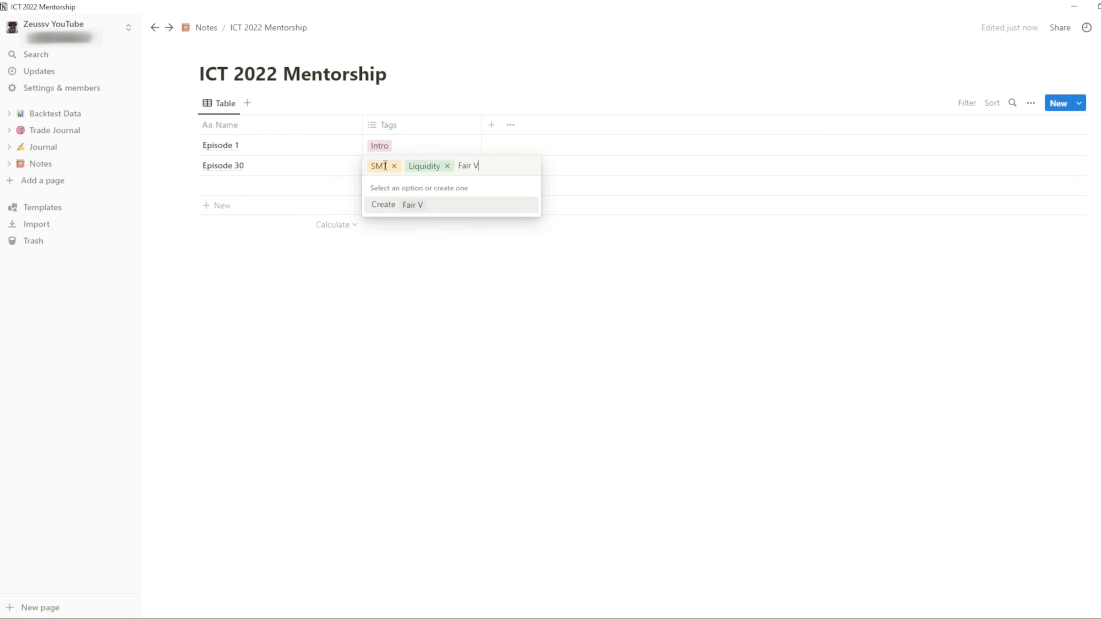
text(alue Gaps)
key(Return)
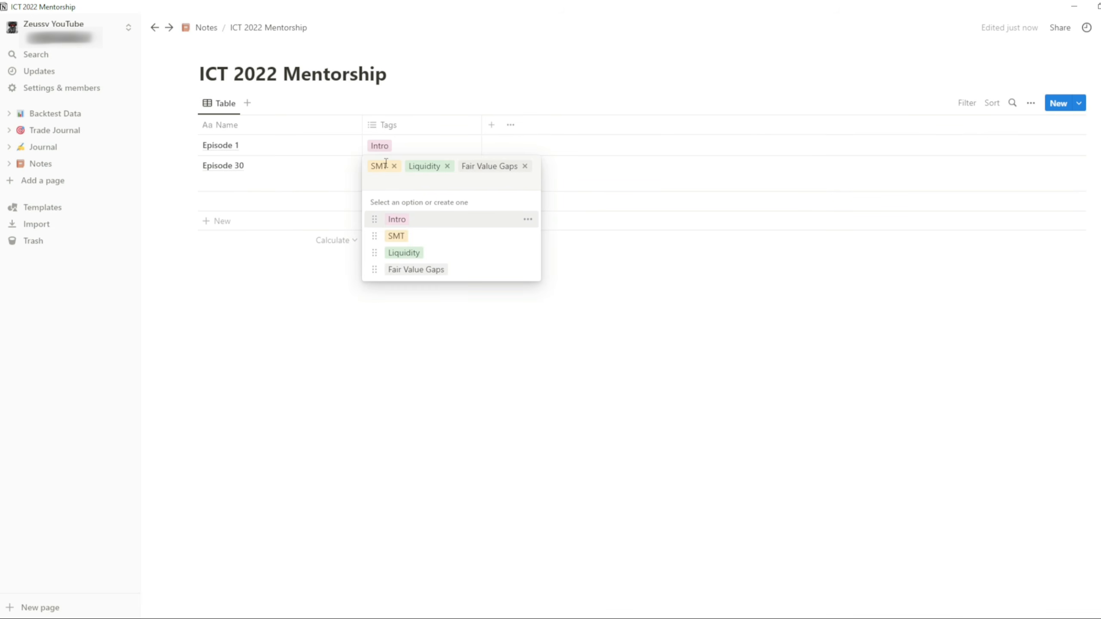
key(Escape)
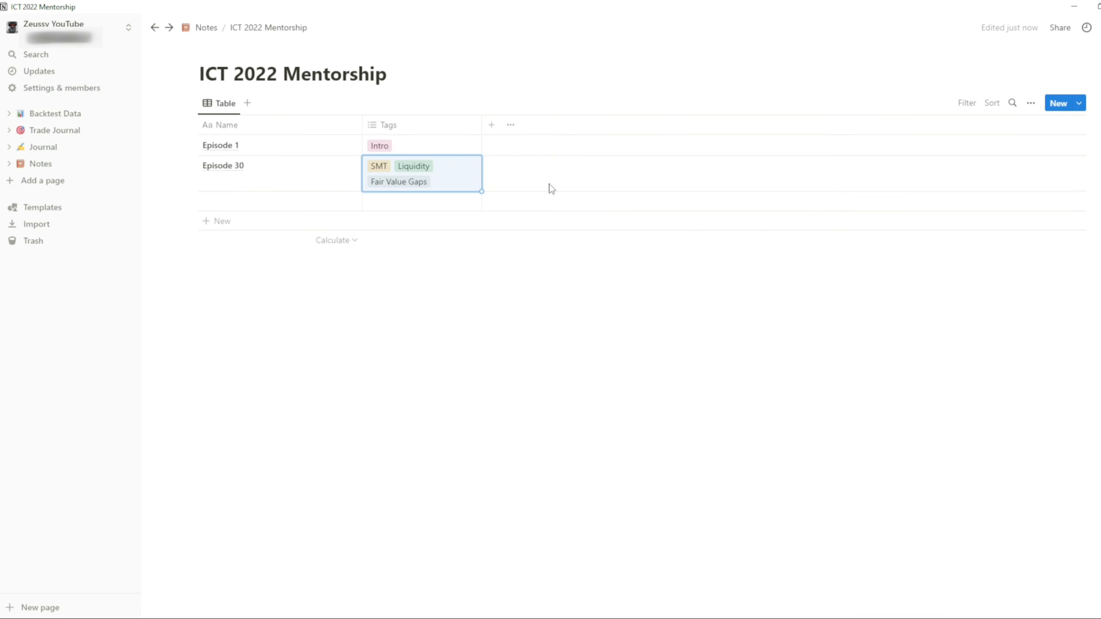
Step: Add a date property named "Time of watching" to the table and set its time format to 24 hour
click(492, 126)
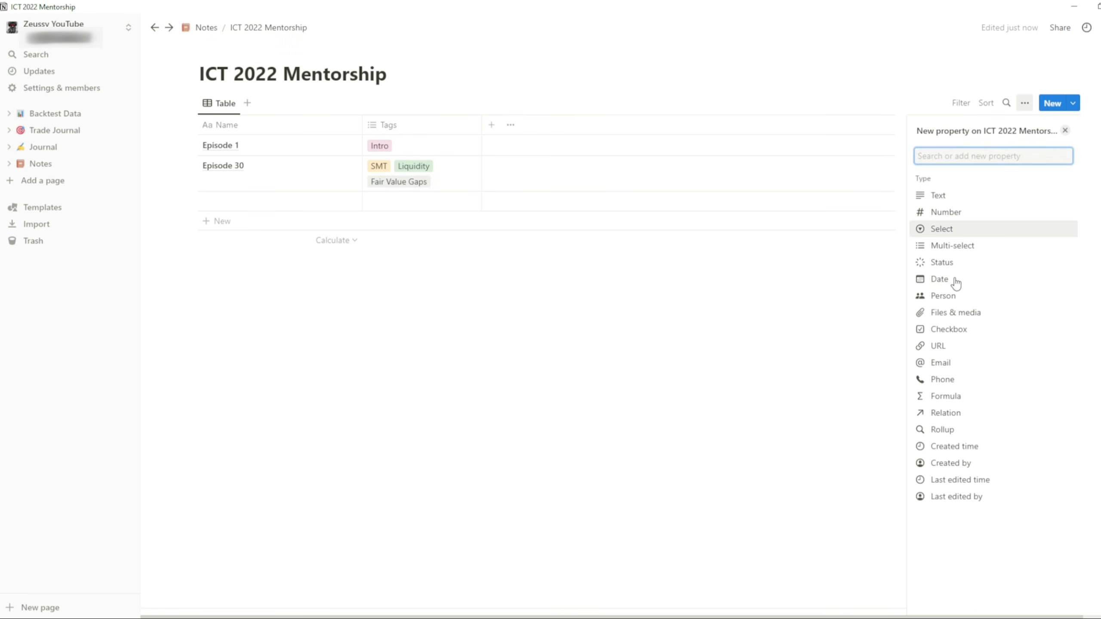
click(939, 280)
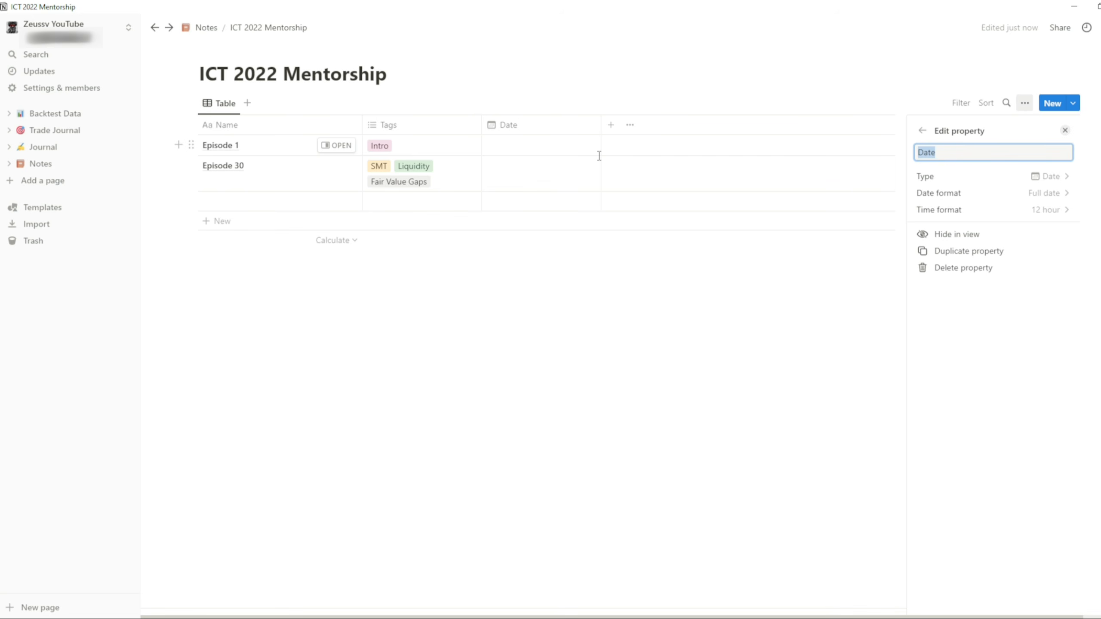
text(Time of )
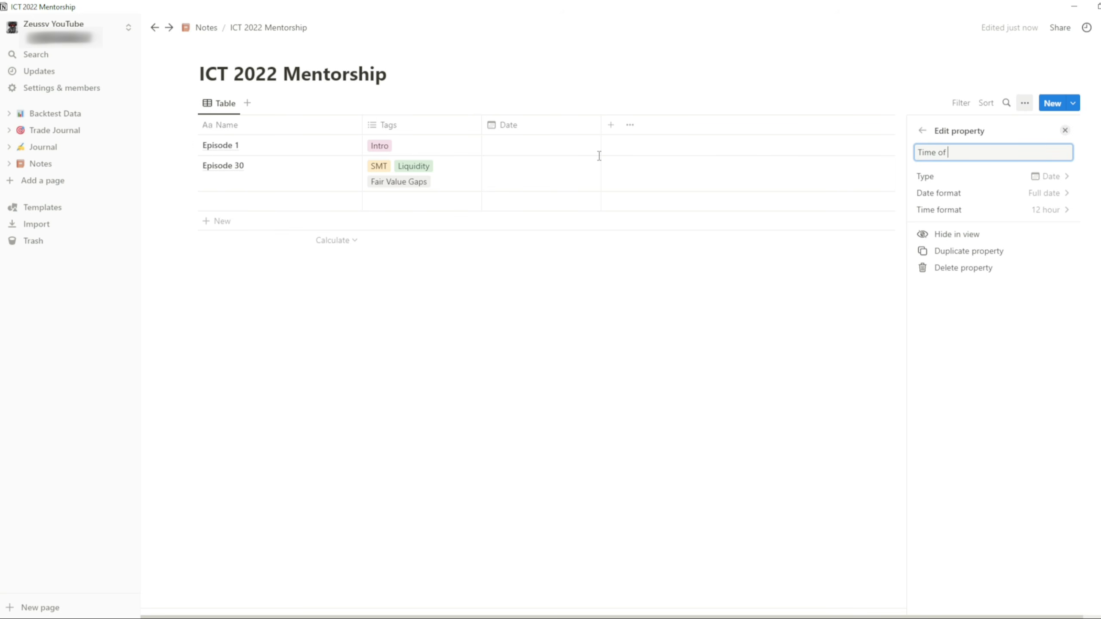
text(watching)
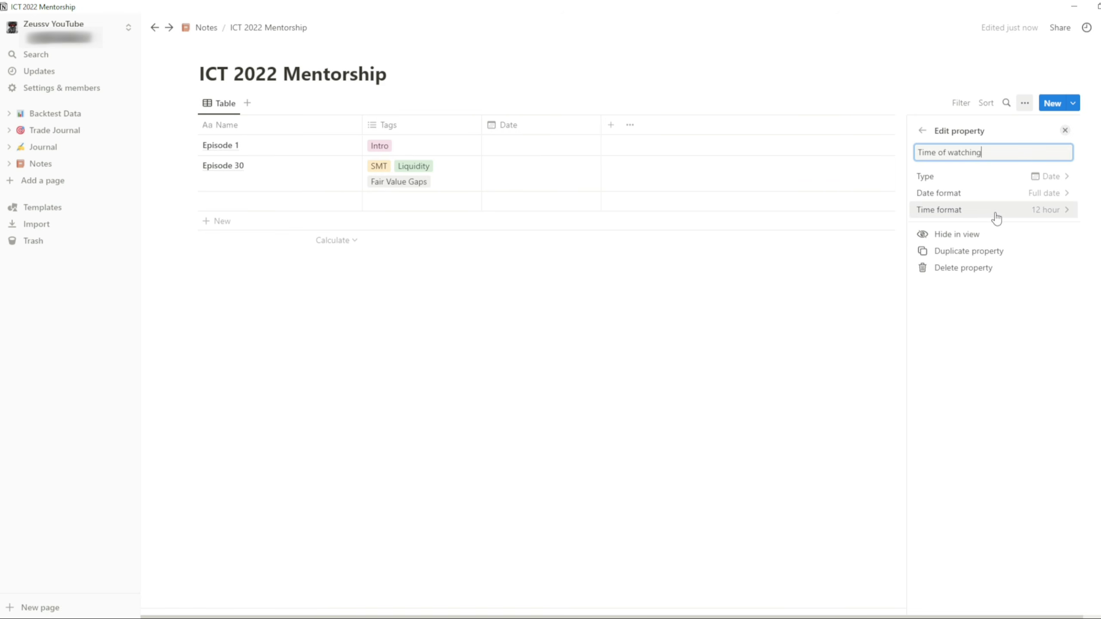
key(Return)
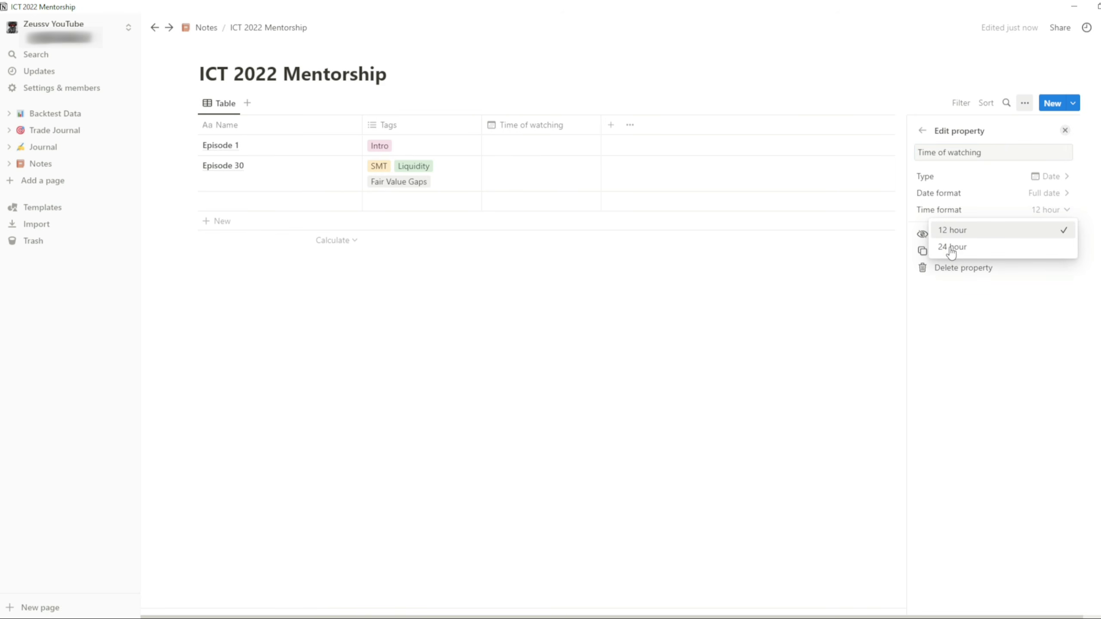
click(949, 247)
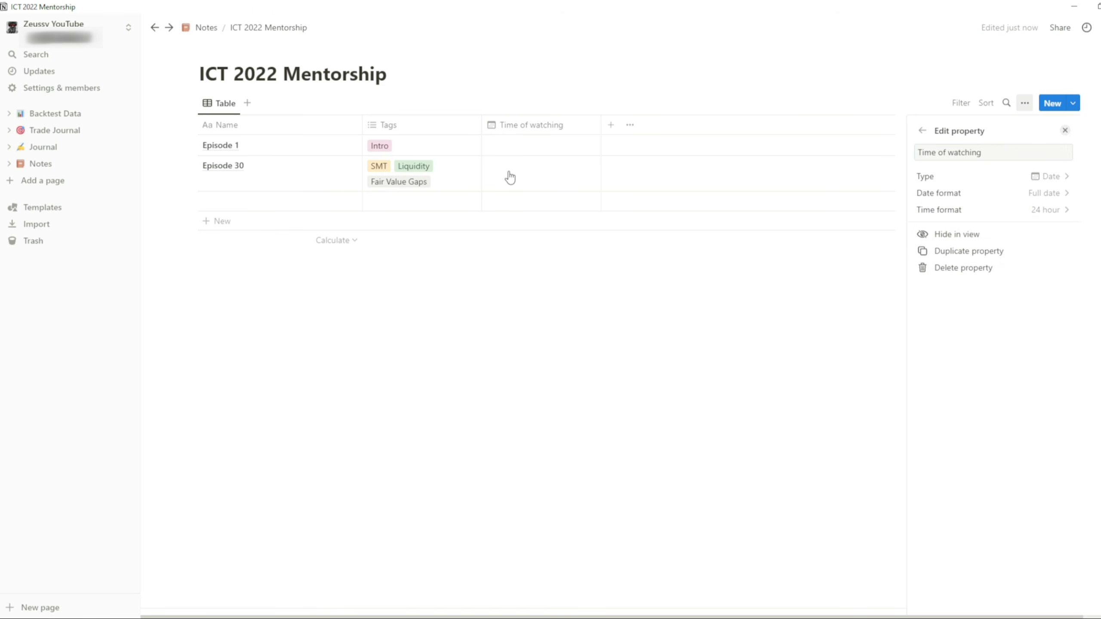
Step: Set the watching date to November 14, 2022 for Episode 30 and November 4, 2022 for Episode 1
click(528, 181)
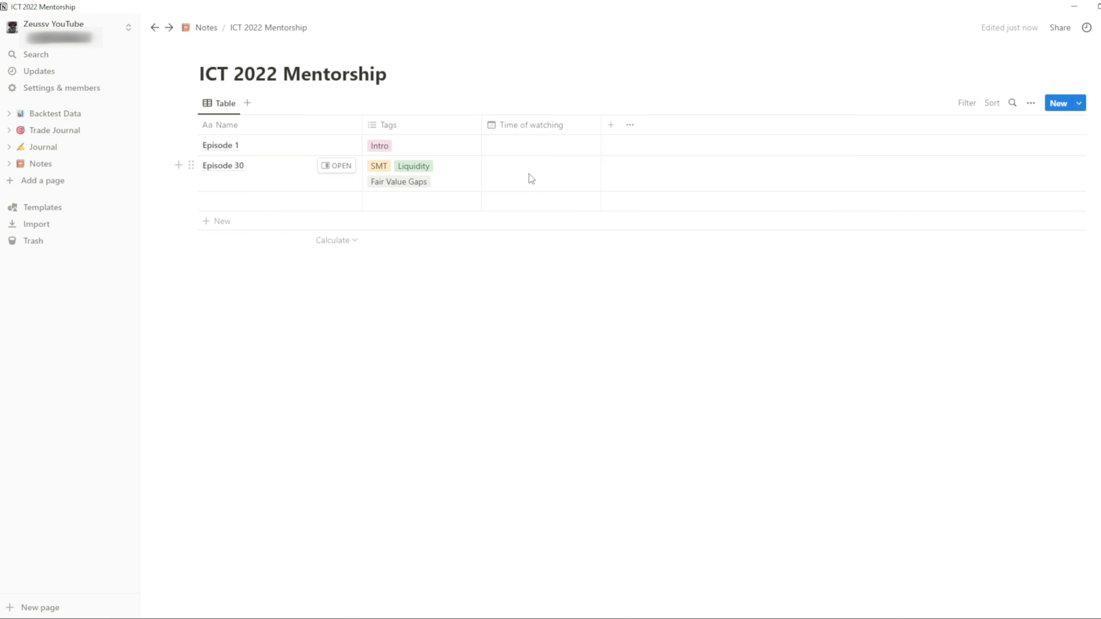
click(534, 182)
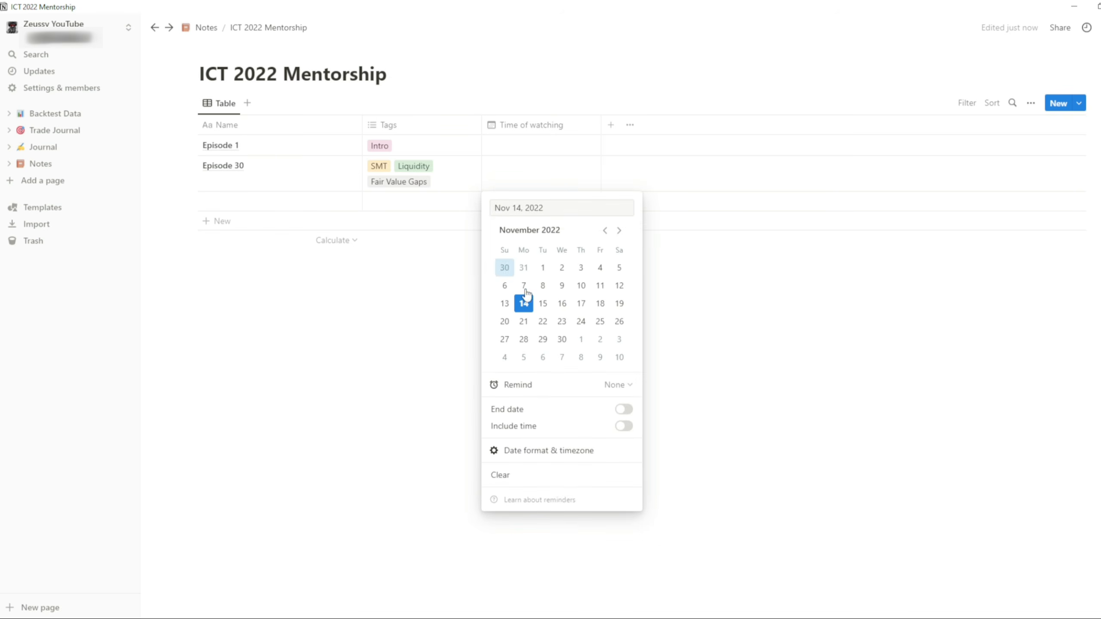
click(525, 306)
key(Escape)
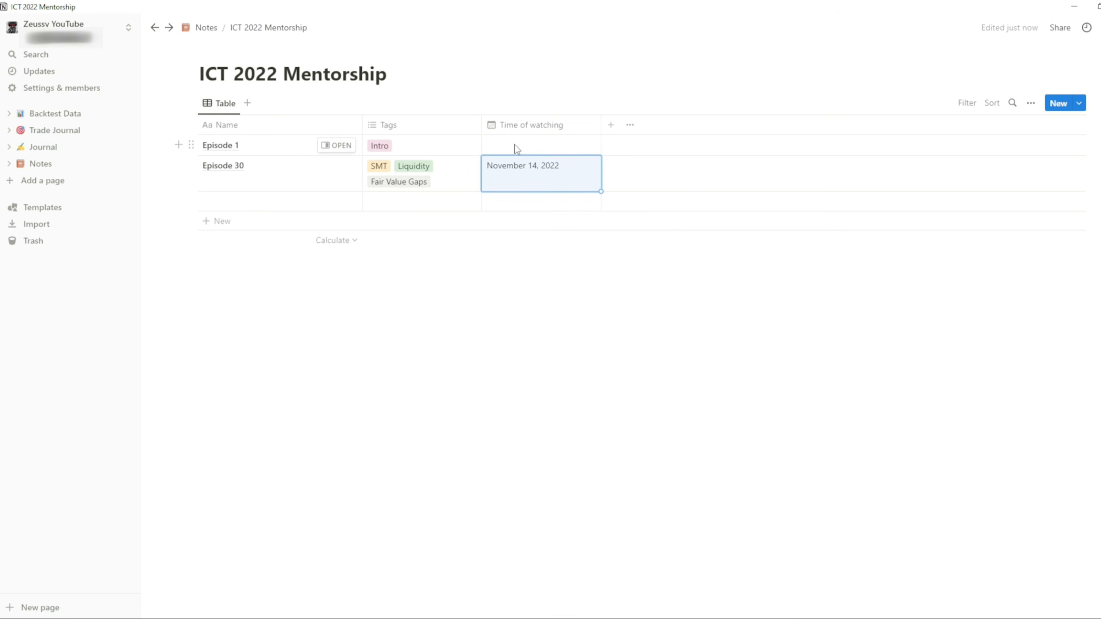
click(546, 175)
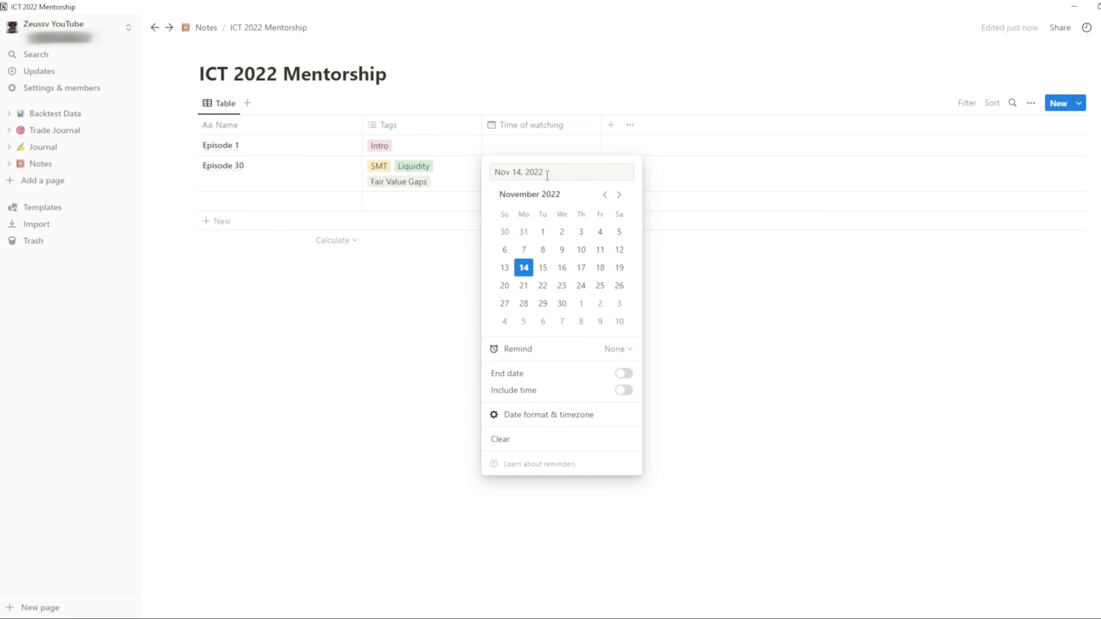
click(600, 234)
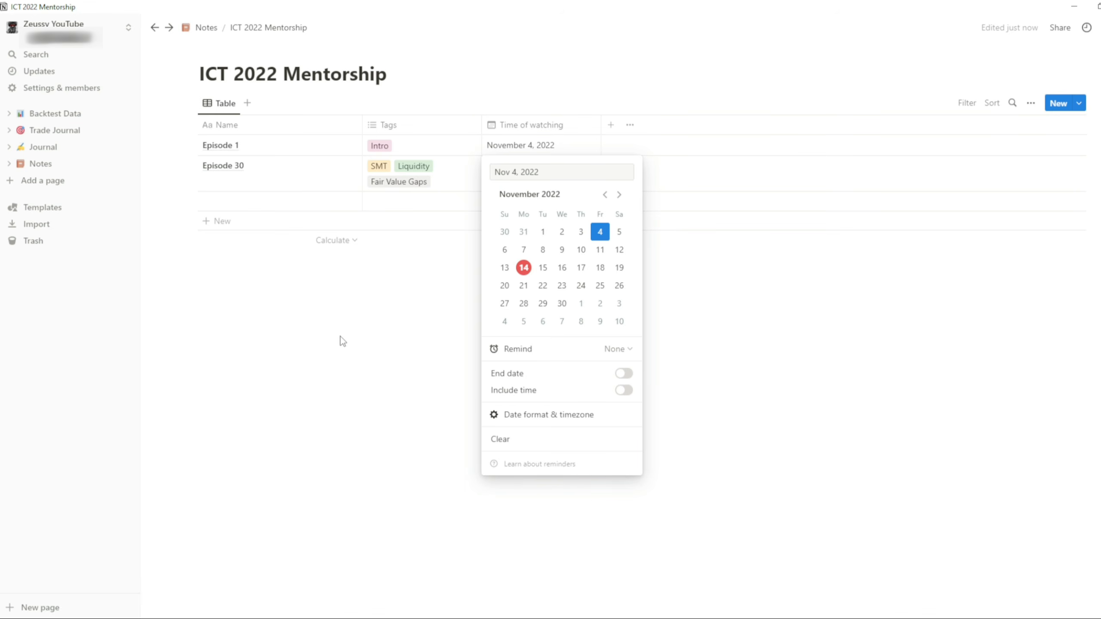
key(Escape)
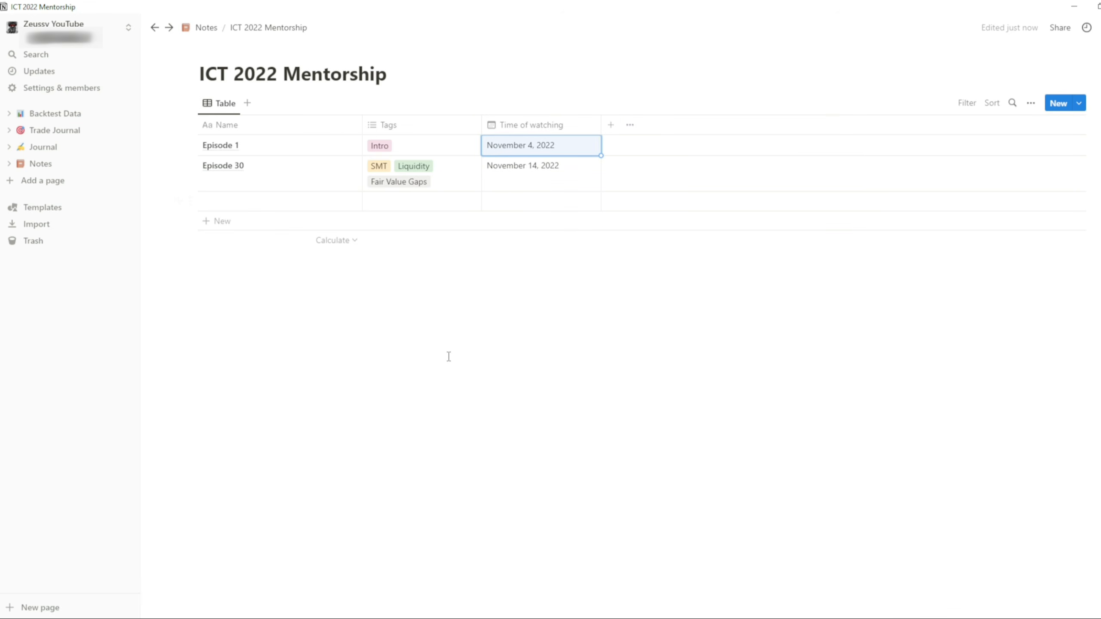
Step: Write "add notes" in the body of the Episode 1 page and return to the table
click(630, 127)
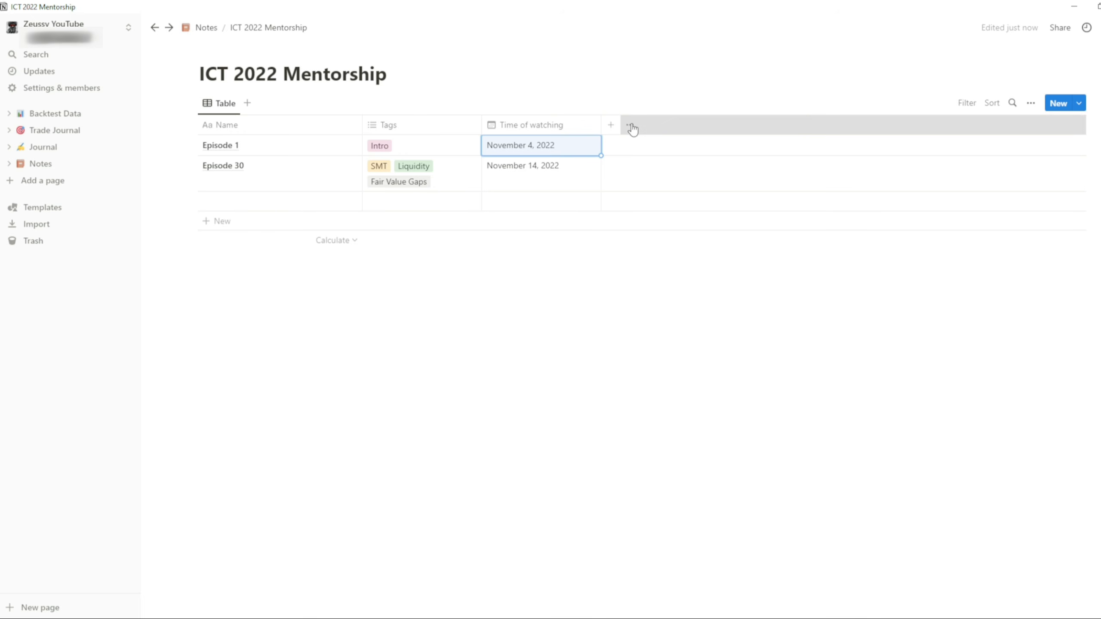
click(440, 321)
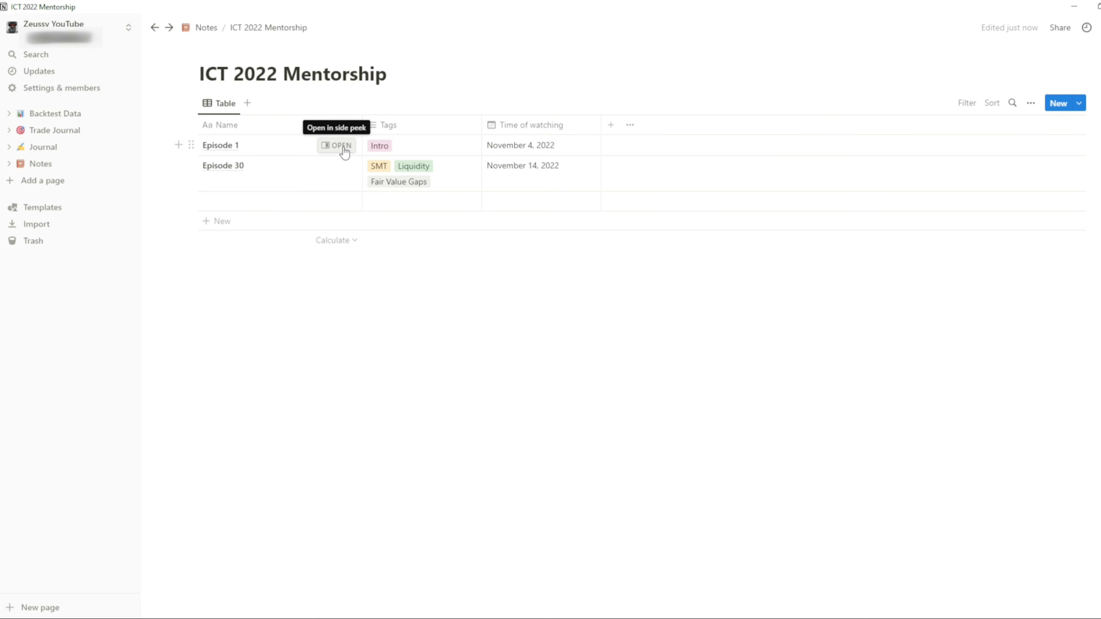
click(342, 147)
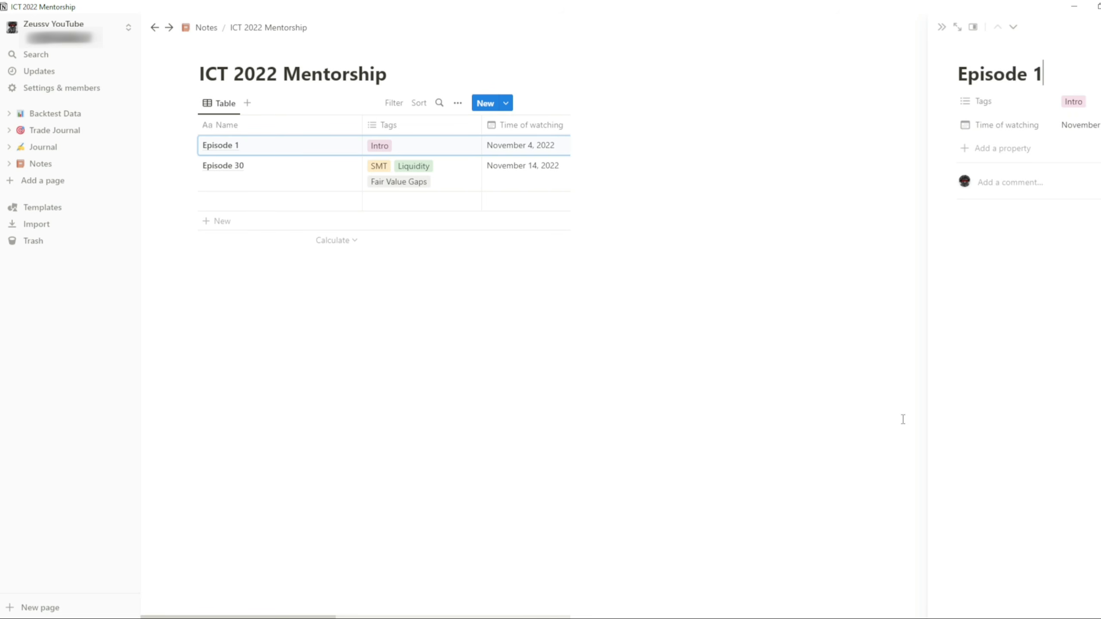
click(696, 241)
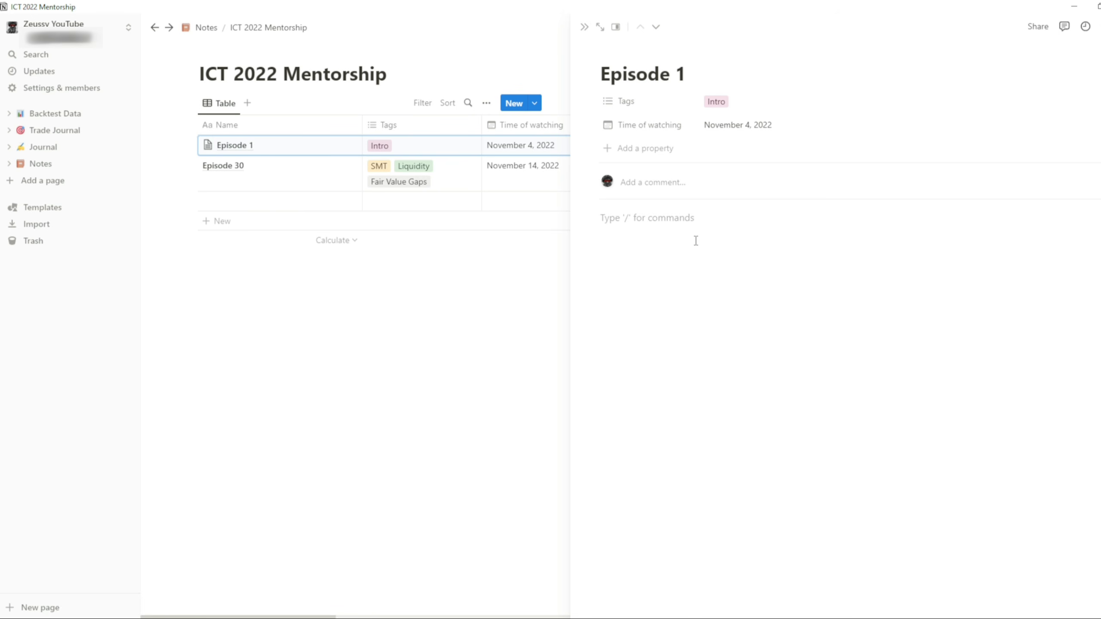
text(add notes)
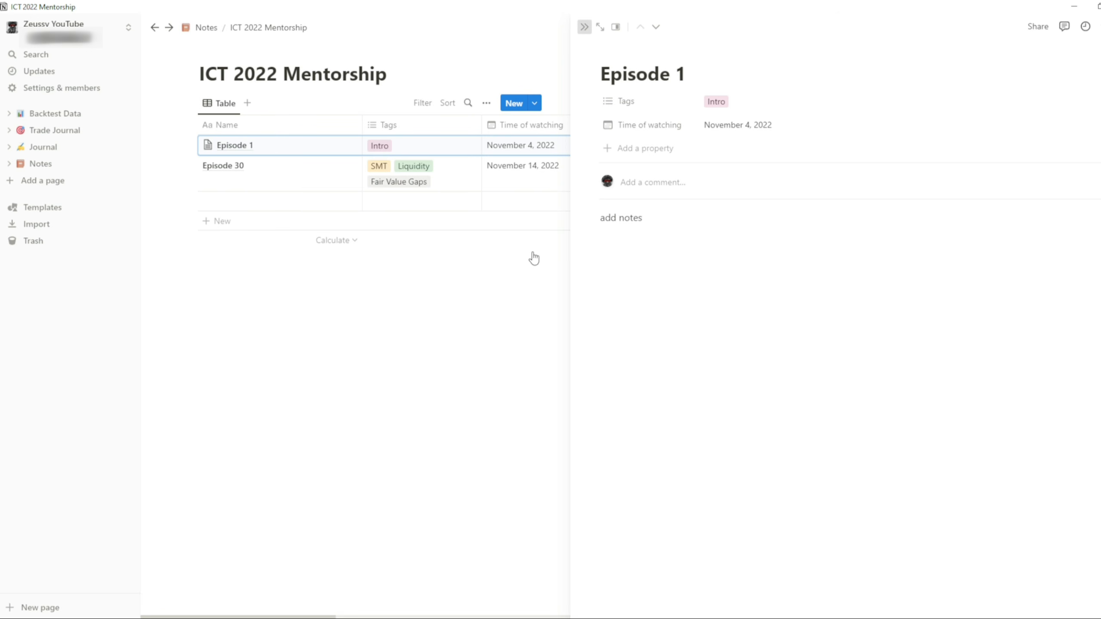
key(Escape)
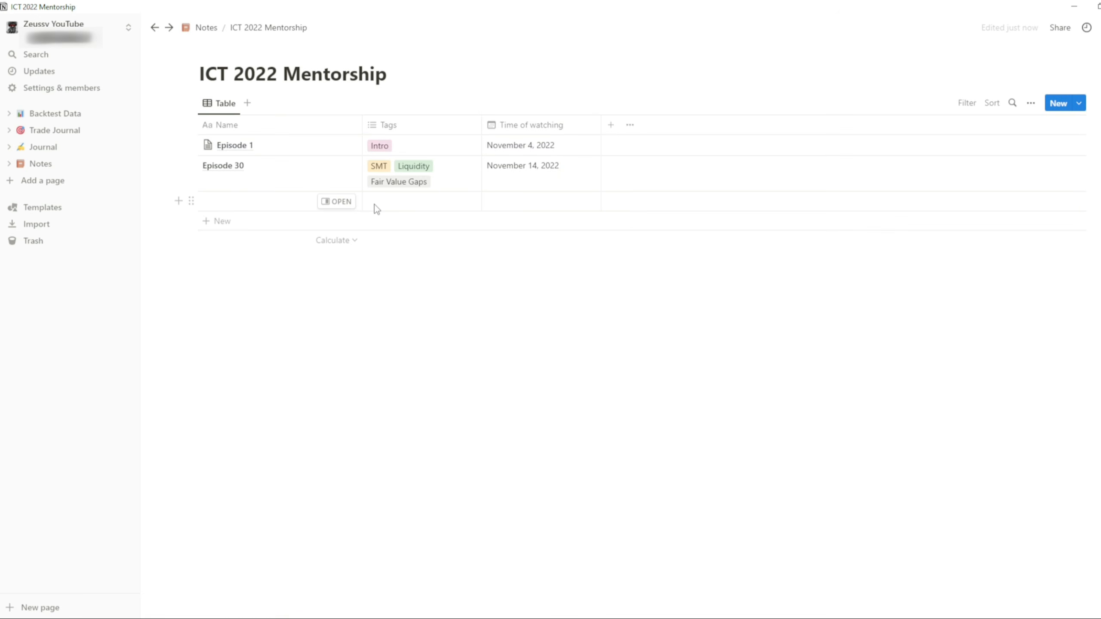